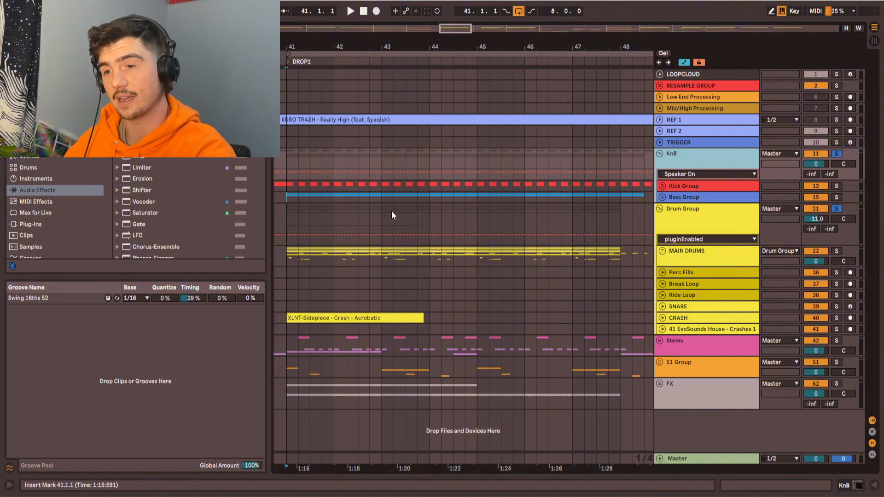
# Loop the four bars from bar 41 at DROP1 and play the KnB group with its kick tracks unfolded
pyautogui.moveTo(288, 74); pyautogui.dragTo(476, 78)
pyautogui.hotkey('ctrl', 'l')
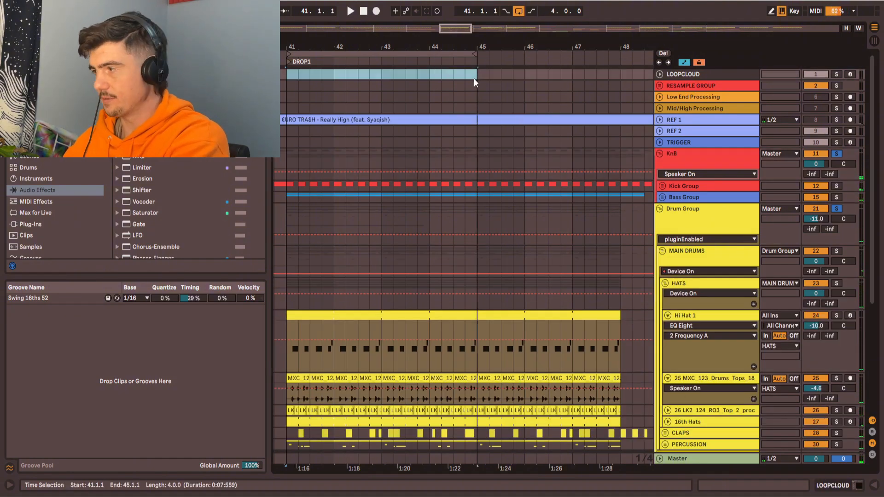
pyautogui.doubleClick(346, 189)
pyautogui.moveTo(383, 198); pyautogui.dragTo(418, 170)
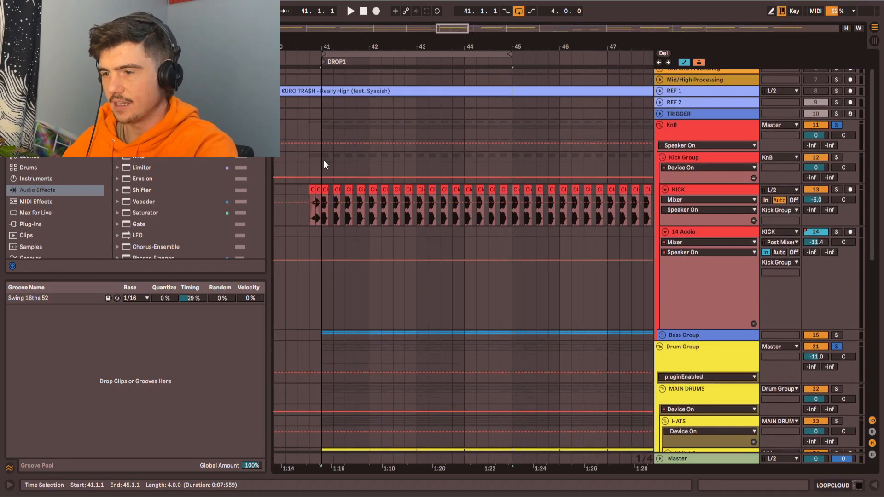
pyautogui.click(324, 160)
pyautogui.moveTo(531, 180); pyautogui.dragTo(508, 202)
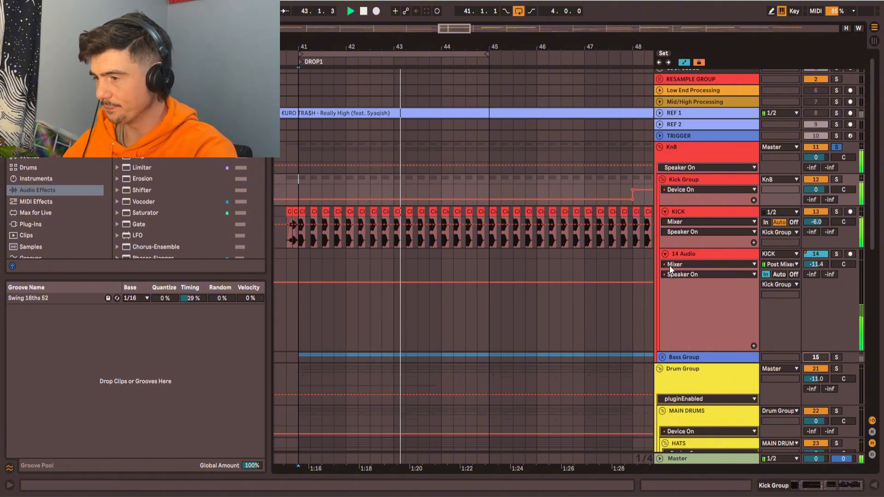
# Rename the 14 Audio track in the Kick Group as RUMBLE
pyautogui.doubleClick(690, 256)
pyautogui.hotkey('ctrl', 'r')
pyautogui.write('Ruble')
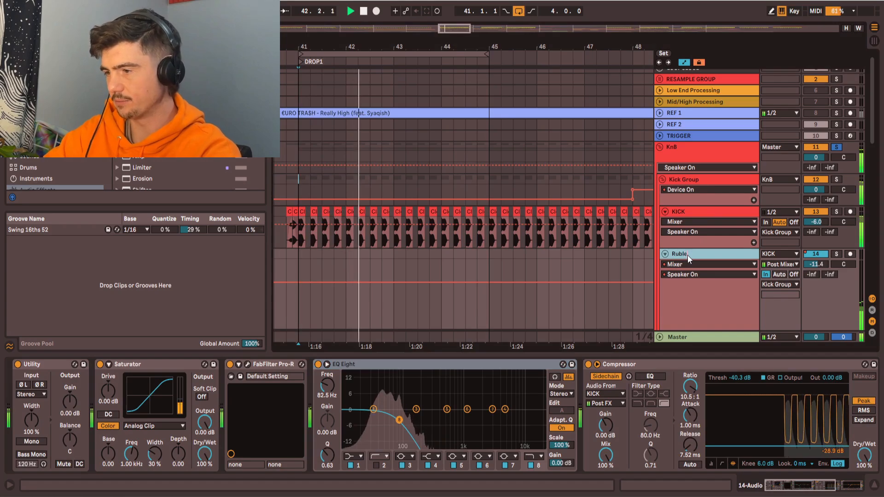
pyautogui.press('BackSpace')
pyautogui.press('BackSpace')
pyautogui.press('BackSpace')
pyautogui.press('BackSpace')
pyautogui.write('U')
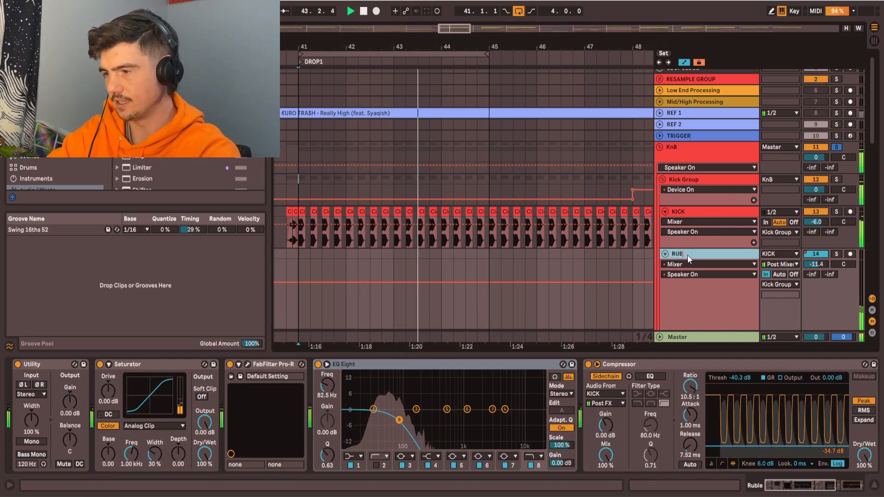
pyautogui.write('MBLE')
pyautogui.press('Return')
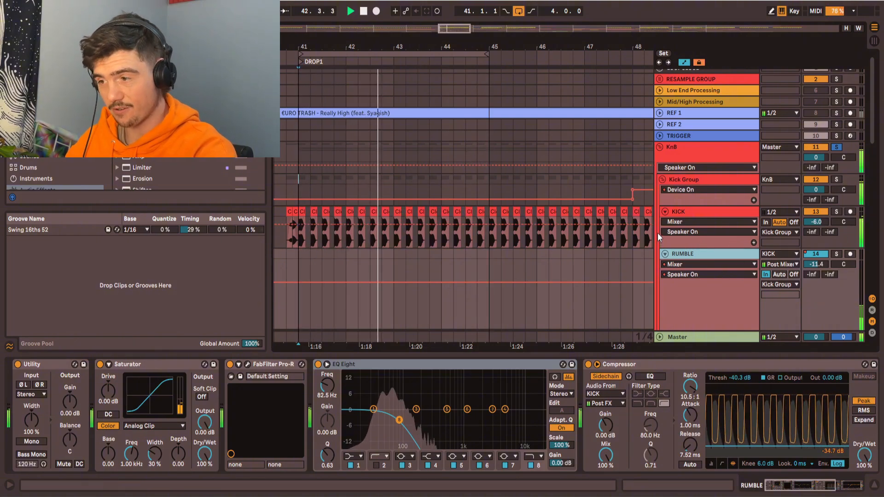
# Choose KICK as the RUMBLE track's audio input and inspect the device chains of the Kick Group and KnB
pyautogui.click(779, 254)
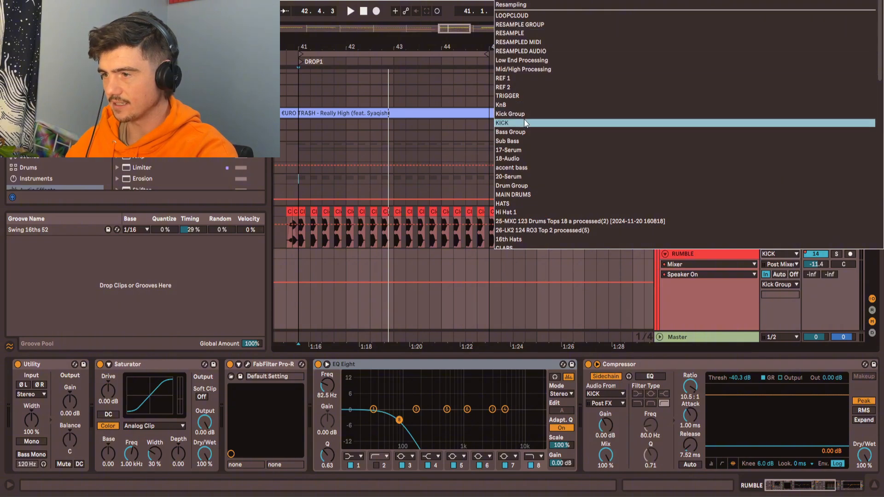
pyautogui.click(580, 123)
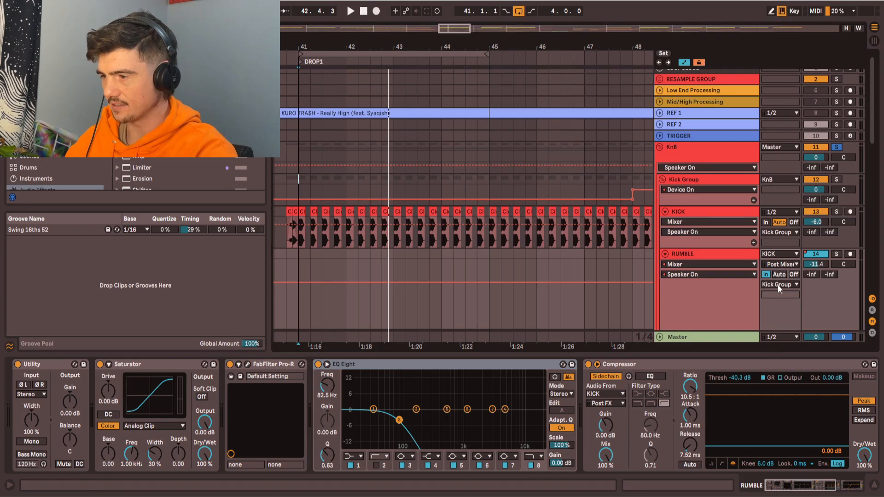
pyautogui.click(684, 178)
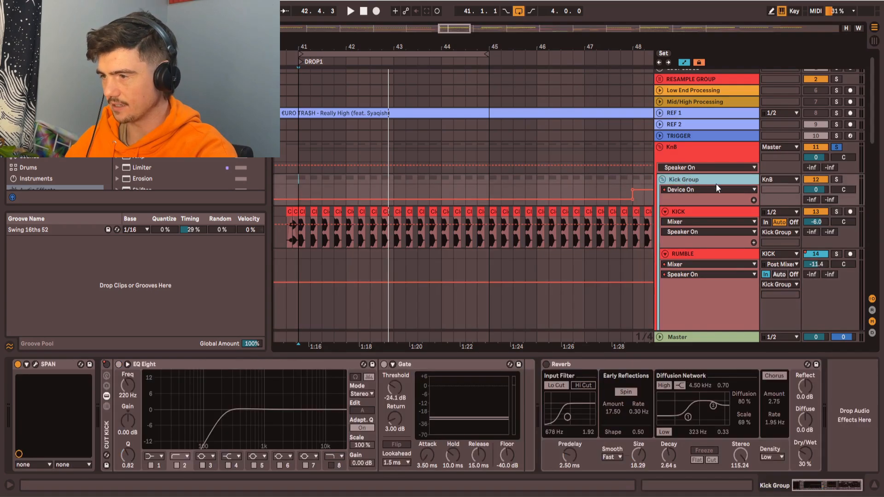
pyautogui.click(717, 153)
# Solo the Kick Group and play the kick with its rumble from bar 41
pyautogui.press('space')
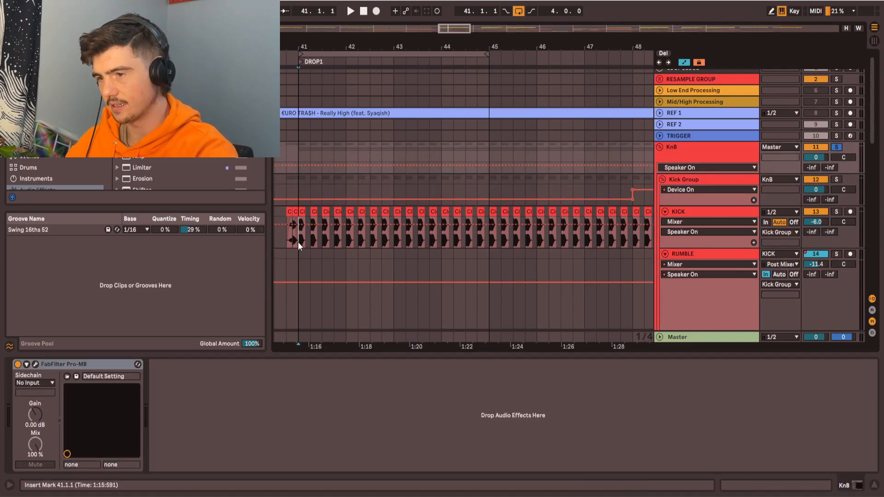
pyautogui.click(297, 241)
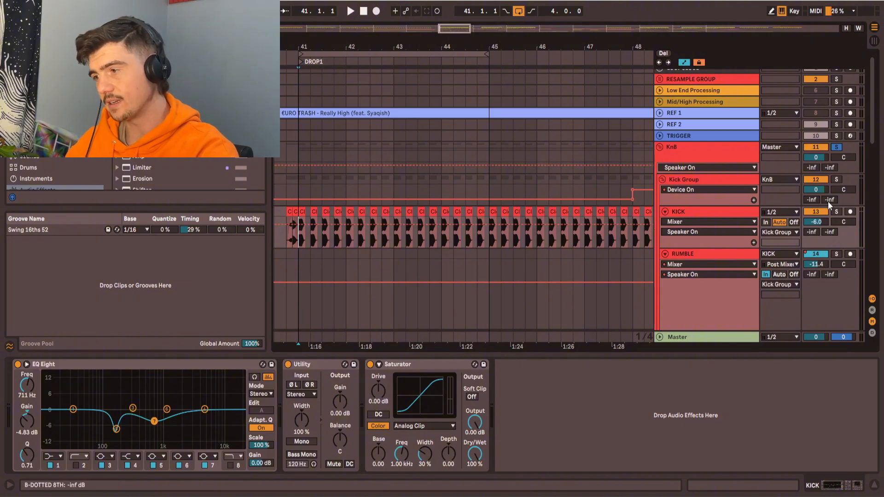
pyautogui.press('space')
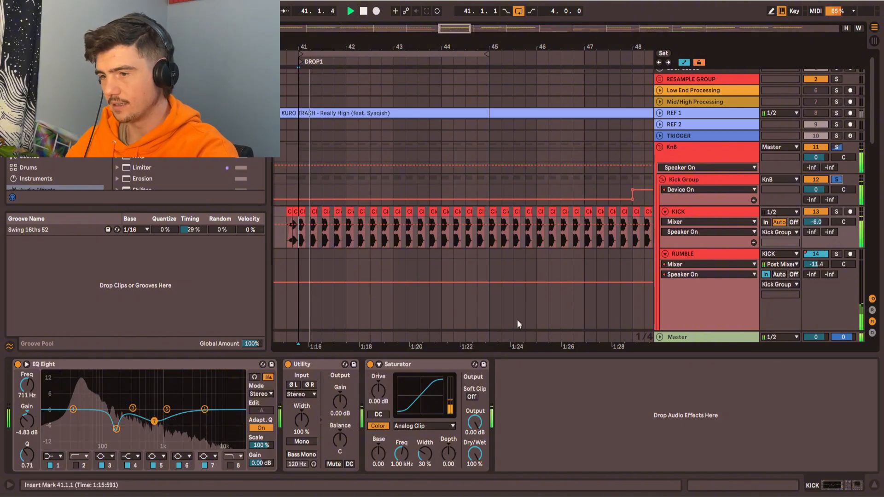
# Try raising the RUMBLE track's volume to about 5.6 dB during playback, undo the change and stop
pyautogui.click(818, 213)
pyautogui.moveTo(815, 264); pyautogui.dragTo(816, 236)
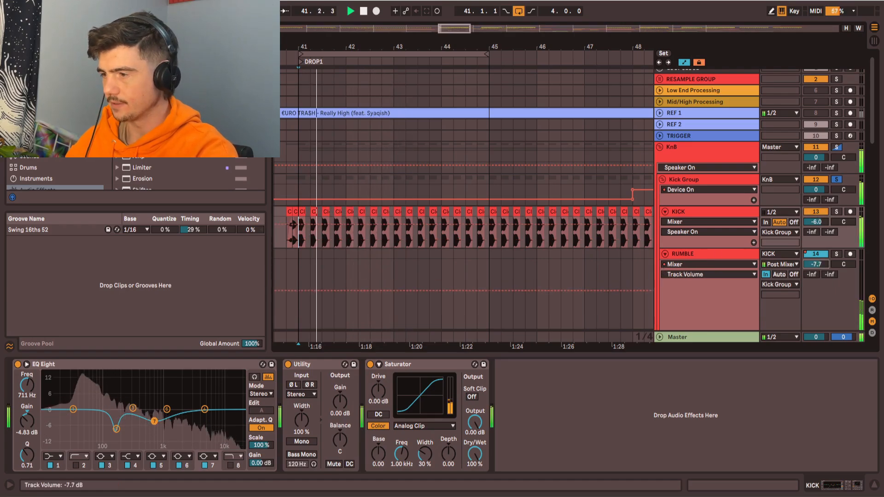
pyautogui.hotkey('ctrl', 'z')
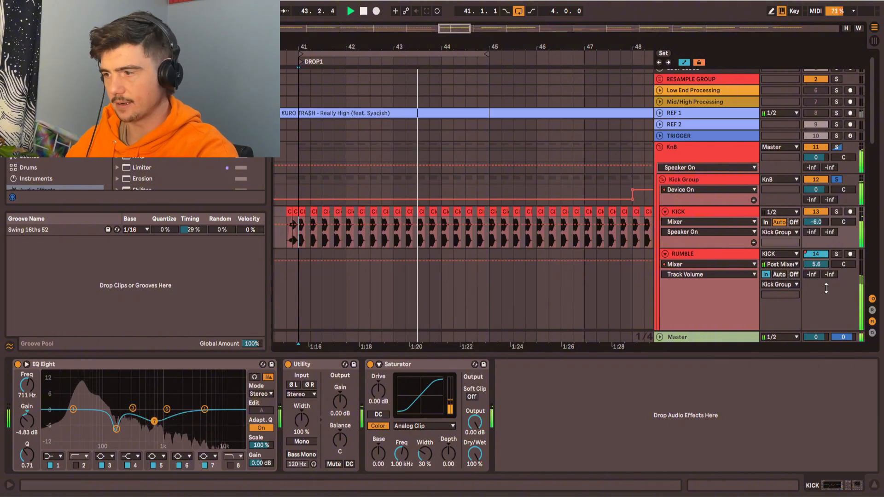
pyautogui.press('space')
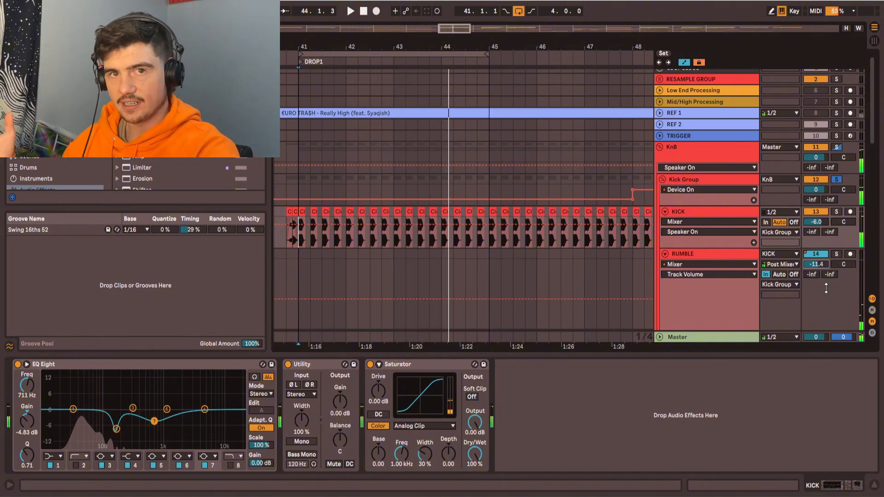
# Play the drop with the Bass Group's tracks unfolded and show the Serum x64 Env1 Dec automation on Sub Bass
pyautogui.keyDown('alt'); pyautogui.click(664, 212); pyautogui.keyUp('alt')
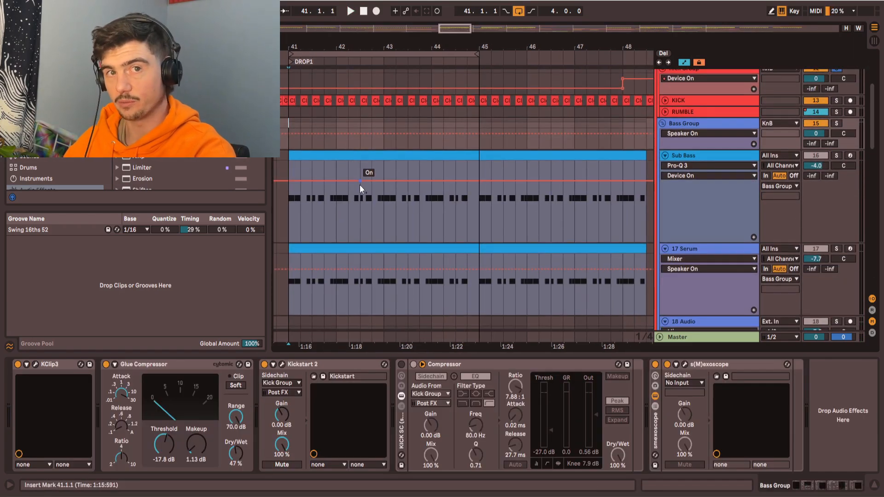
pyautogui.moveTo(303, 172); pyautogui.dragTo(308, 183)
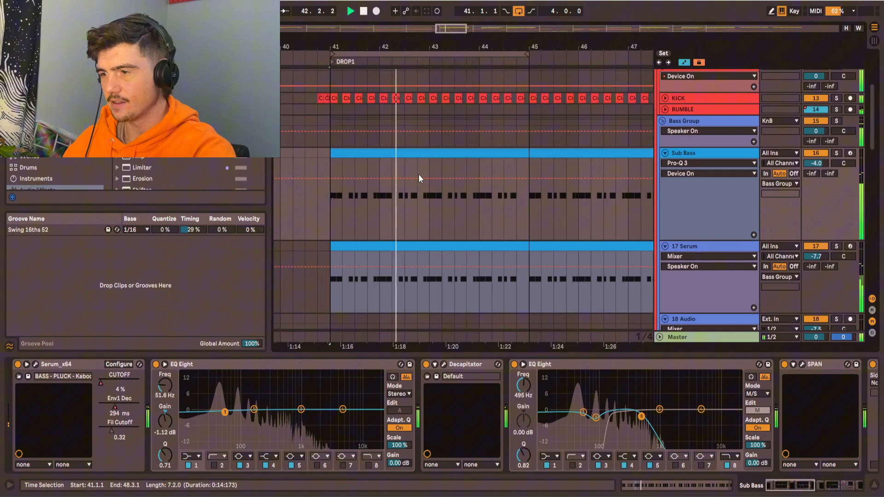
pyautogui.moveTo(316, 133); pyautogui.dragTo(330, 133)
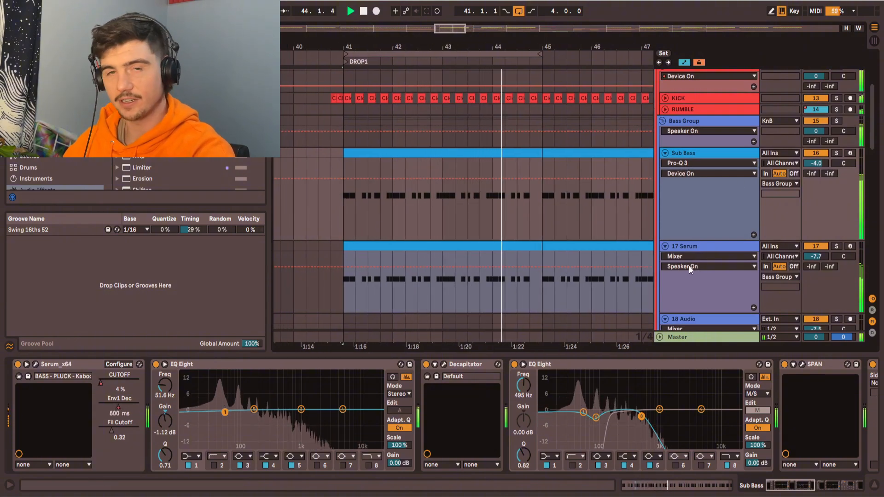
pyautogui.click(698, 165)
pyautogui.click(700, 183)
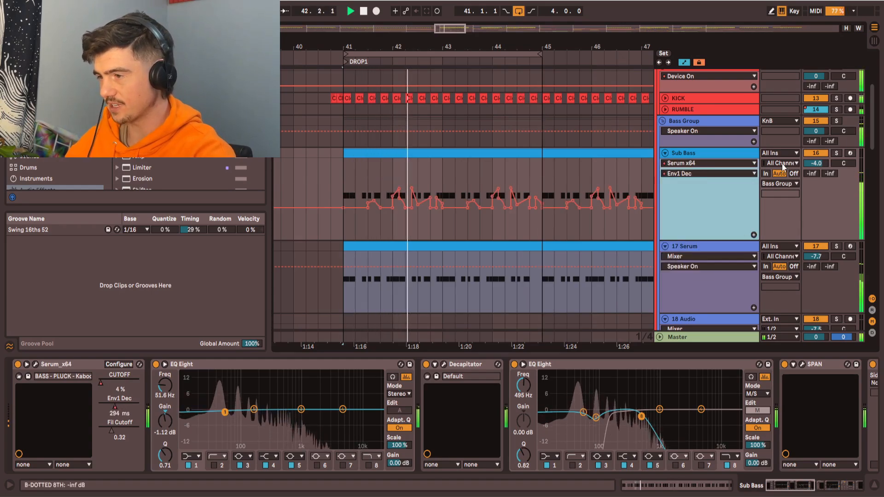
# Deactivate the 17 Serum track and rename it as MID BASS
pyautogui.click(822, 248)
pyautogui.click(692, 249)
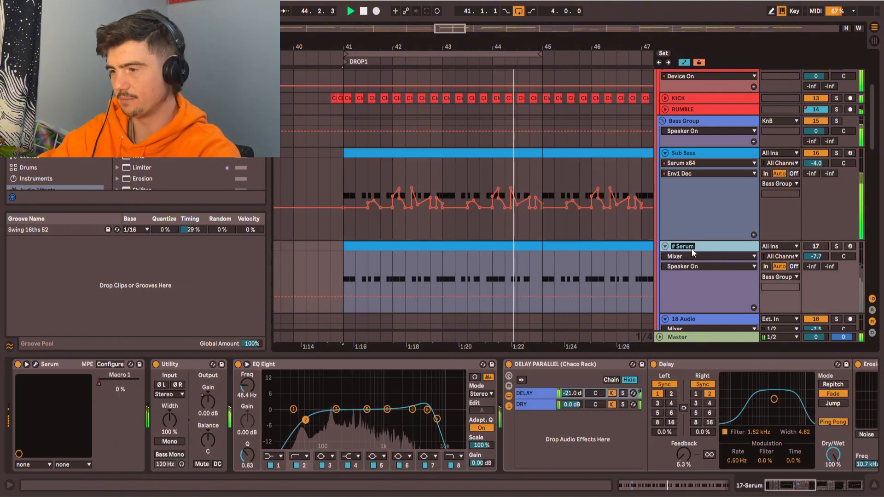
pyautogui.write('MID BASS')
pyautogui.press('Return')
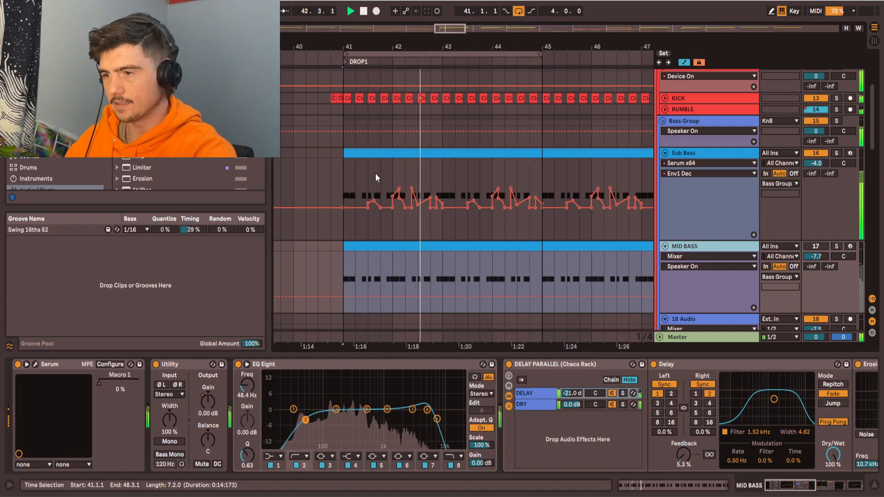
# Solo the Sub Bass track and examine its Env1 Dec automation closely across bars 41 and 42
pyautogui.click(690, 154)
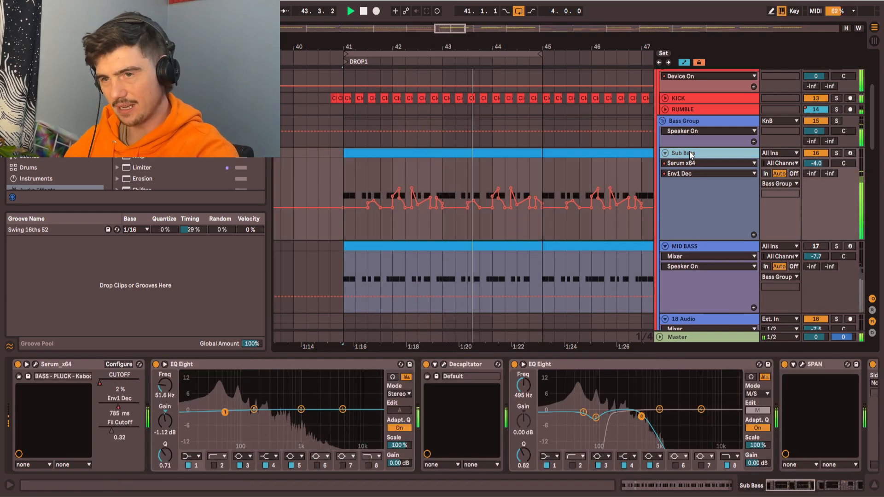
pyautogui.click(837, 154)
pyautogui.scroll(5, 368, 179)
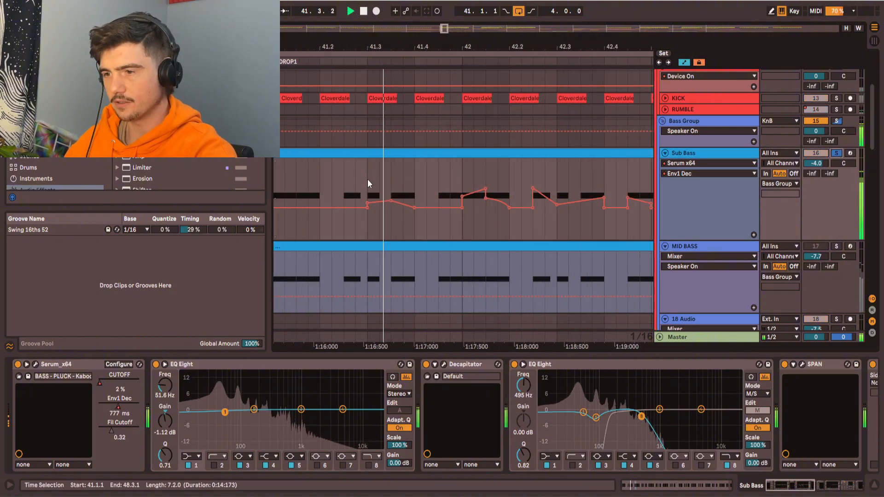
pyautogui.scroll(5, 371, 182)
pyautogui.moveTo(389, 181)
pyautogui.mouseDown()
pyautogui.moveTo(422, 172)
pyautogui.moveTo(400, 181)
pyautogui.mouseUp()
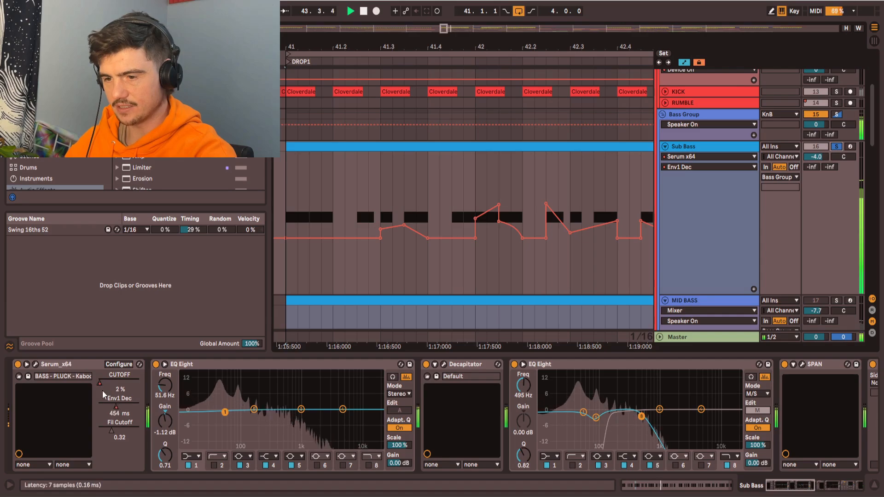
# Place the Sub Bass track's Env1 Dec automation in its own separate lane
pyautogui.click(754, 289)
pyautogui.scroll(-8, 436, 199)
pyautogui.moveTo(427, 228); pyautogui.dragTo(368, 144)
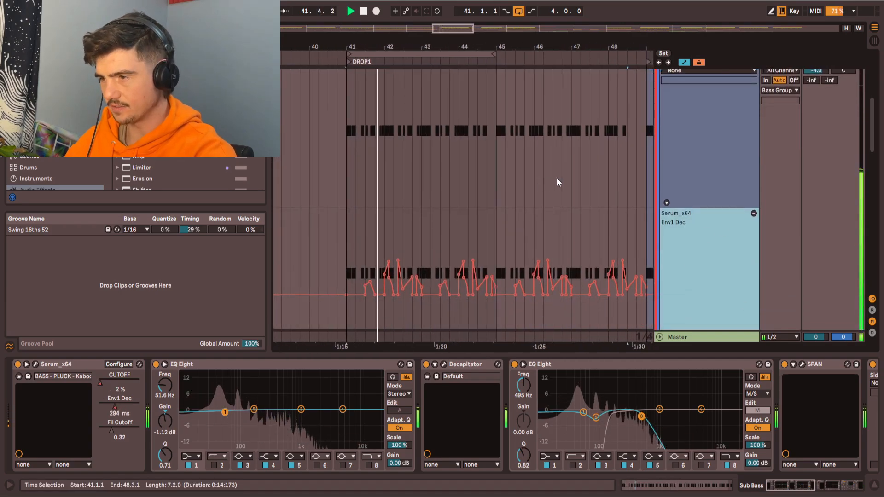
# Show the Serum x64 CUTOFF automation in the Sub Bass track's main lane
pyautogui.click(692, 98)
pyautogui.click(686, 85)
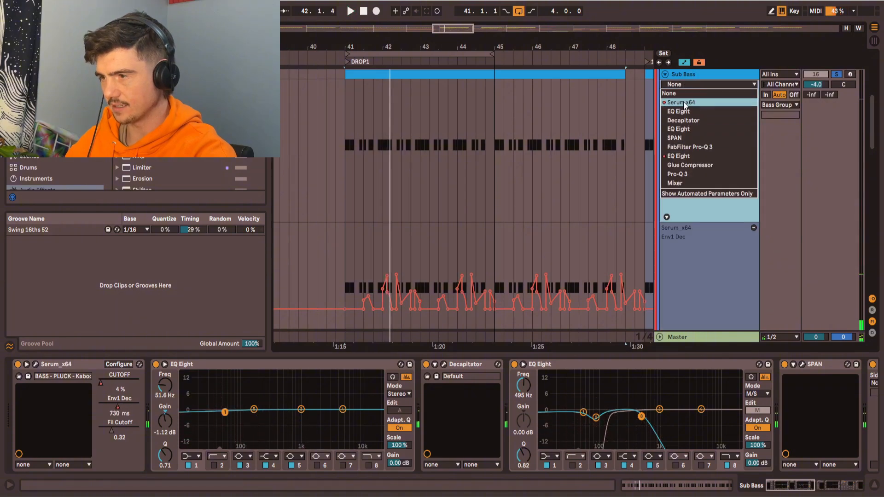
pyautogui.click(684, 103)
pyautogui.click(686, 95)
pyautogui.click(688, 115)
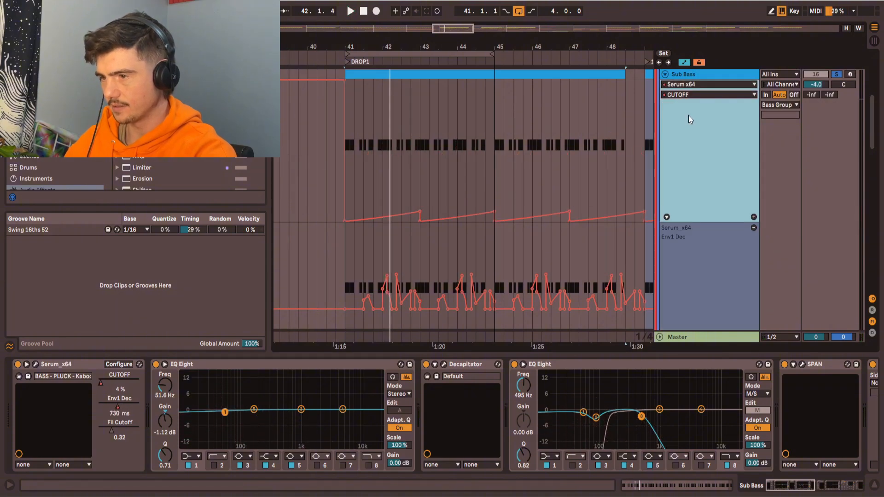
# Open the Sub Bass track's Serum instrument and play the drop from bar 41 to view its envelope movement
pyautogui.click(346, 146)
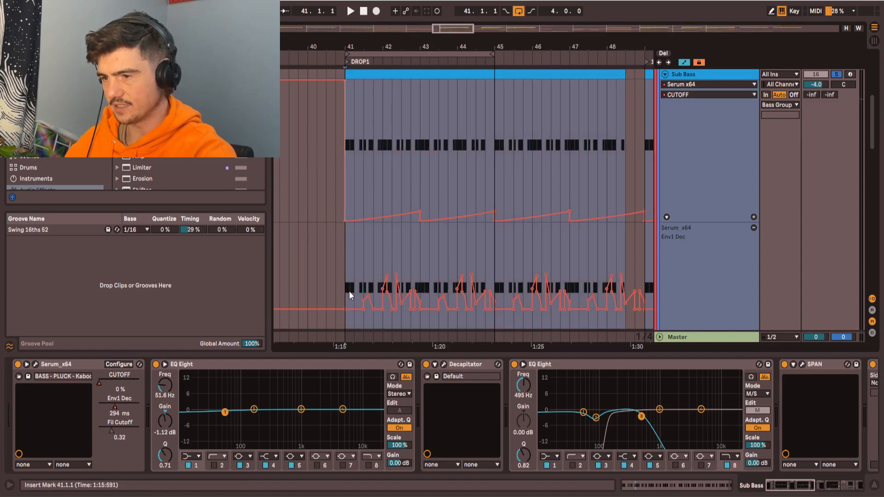
pyautogui.click(35, 365)
pyautogui.press('space')
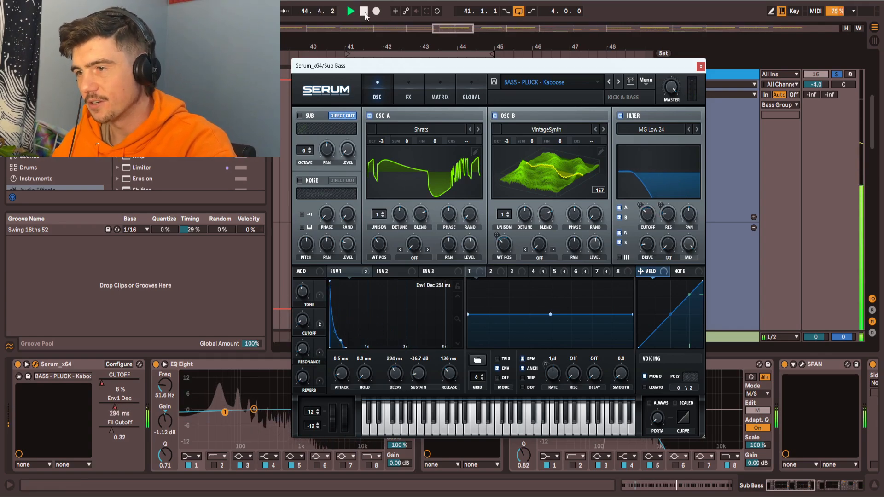
pyautogui.press('space')
# Audition different Env 1 decay times in Serum, including about 3.24 s and 526 ms, and close the plugin window
pyautogui.press('space')
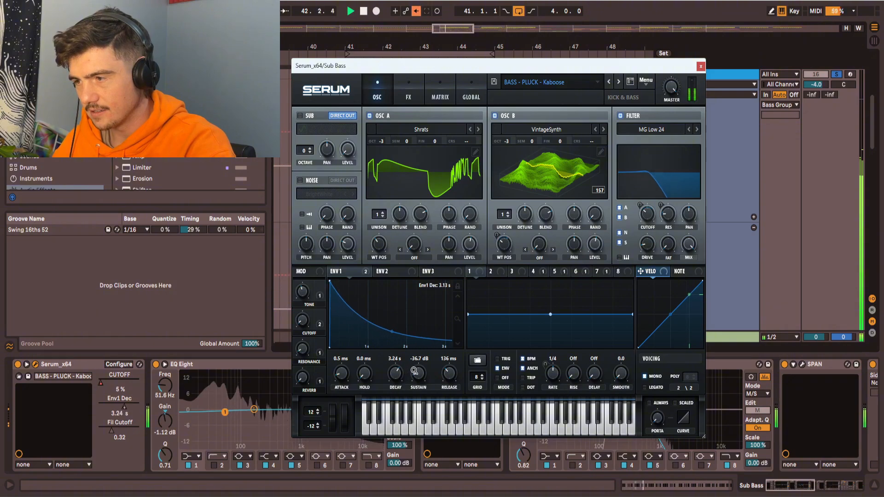
pyautogui.press('space')
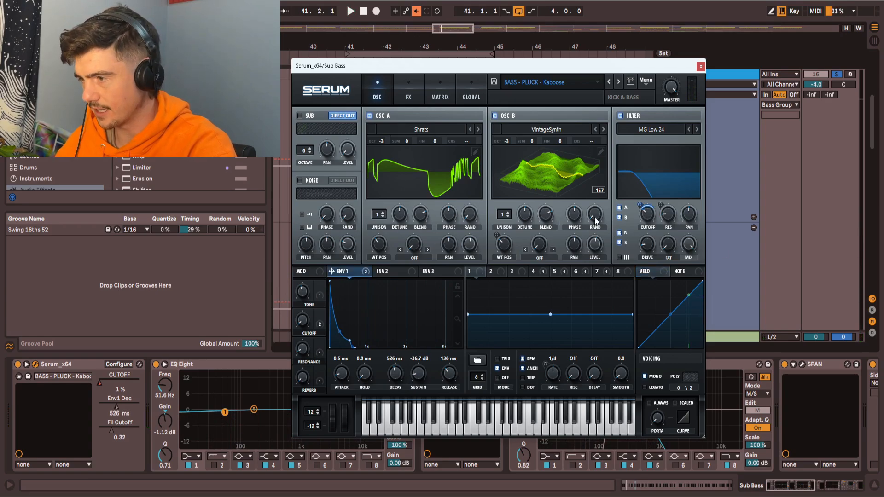
pyautogui.press('space')
pyautogui.moveTo(394, 380)
pyautogui.mouseDown()
pyautogui.moveTo(386, 383)
pyautogui.moveTo(408, 377)
pyautogui.moveTo(403, 386)
pyautogui.mouseUp()
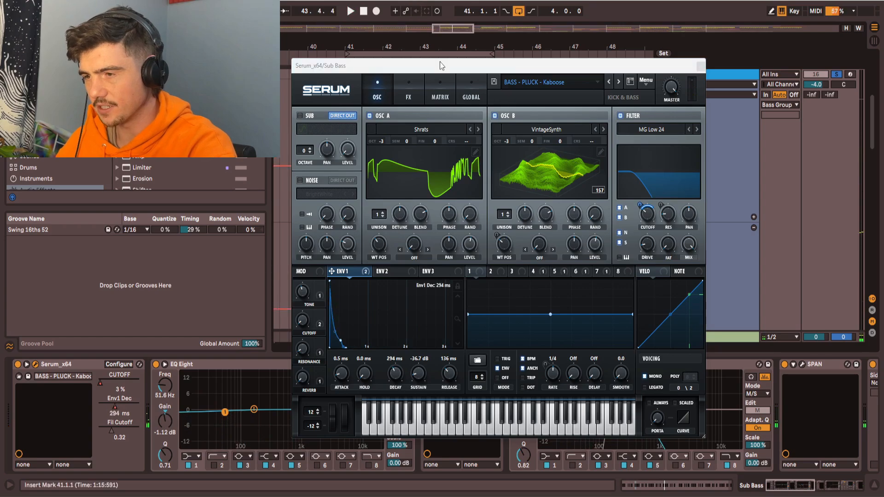
pyautogui.moveTo(439, 65); pyautogui.dragTo(400, 72)
pyautogui.click(661, 74)
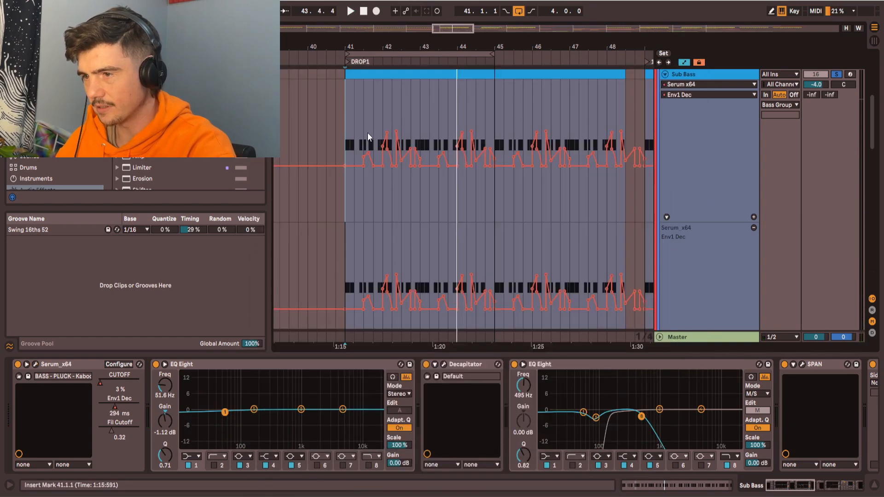
# Clear the Bass Group and Sub Bass solos and play the kick, rumble and sub bass together from bar 41
pyautogui.moveTo(419, 140); pyautogui.dragTo(410, 245)
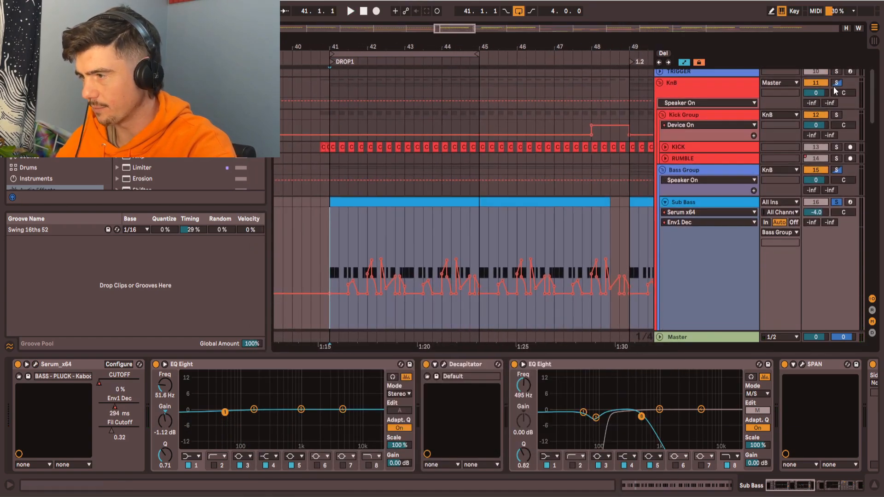
pyautogui.press('space')
pyautogui.moveTo(359, 234); pyautogui.dragTo(357, 197)
pyautogui.scroll(5, 360, 199)
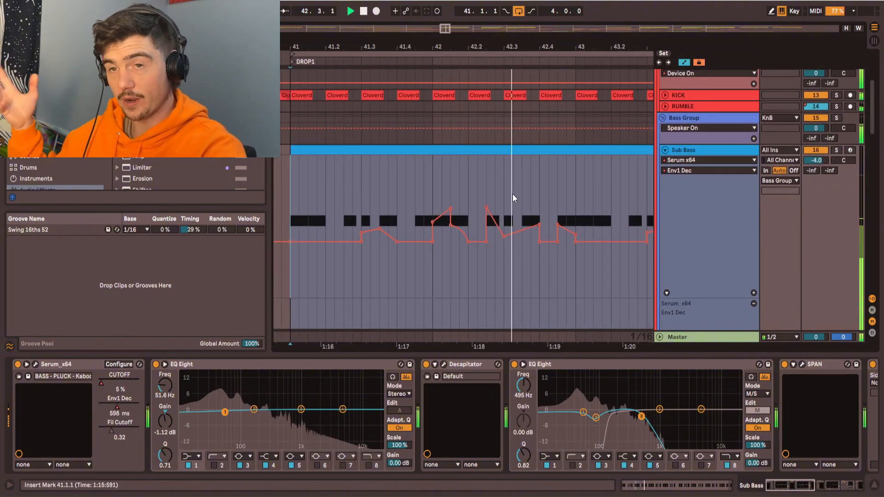
# Review the Sub Bass Env1 Dec automation over the drop and switch the track's main lane to Serum's CUTOFF automation
pyautogui.scroll(-5, 511, 201)
pyautogui.moveTo(479, 198); pyautogui.dragTo(477, 166)
pyautogui.scroll(-3, 457, 197)
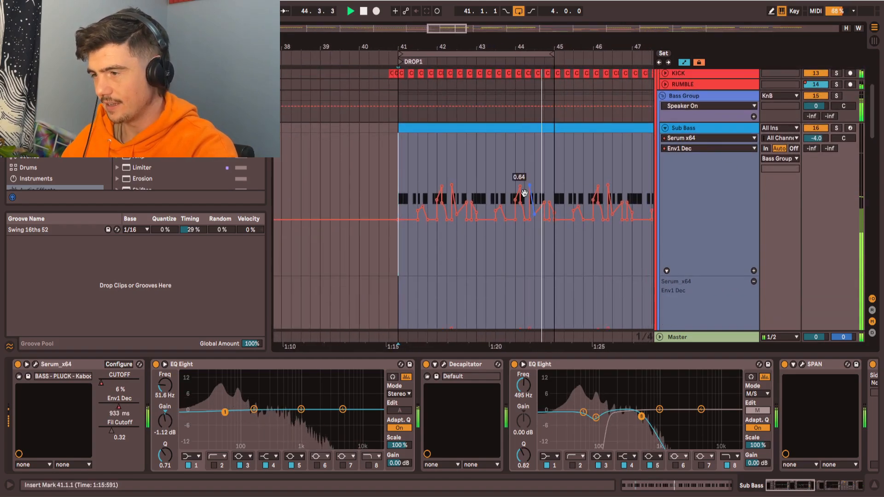
pyautogui.scroll(-3, 519, 177)
pyautogui.scroll(2, 564, 231)
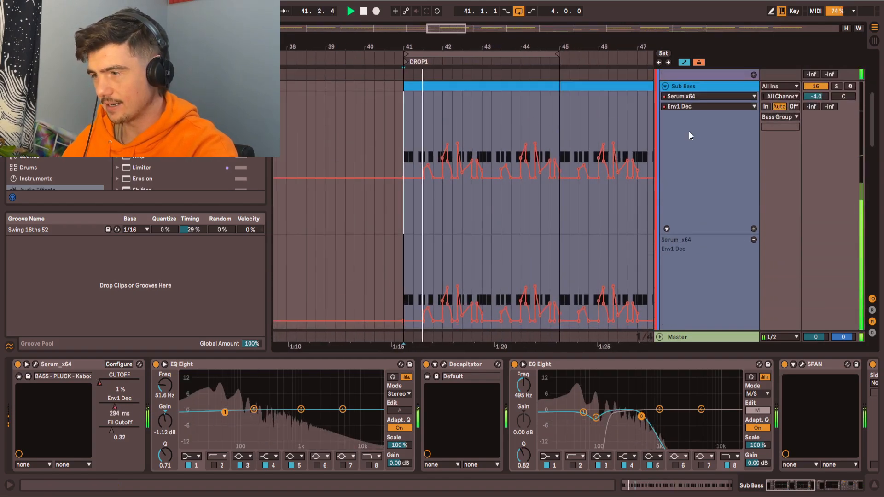
pyautogui.click(697, 107)
pyautogui.click(693, 125)
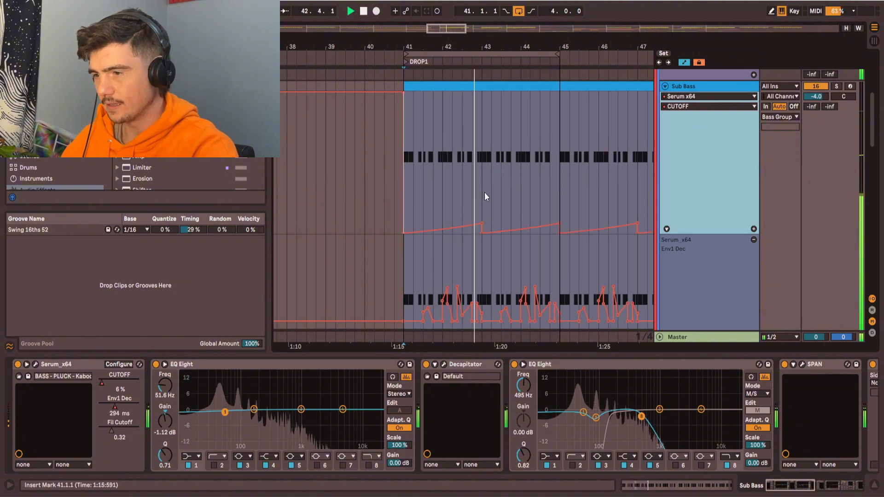
pyautogui.scroll(-2, 470, 192)
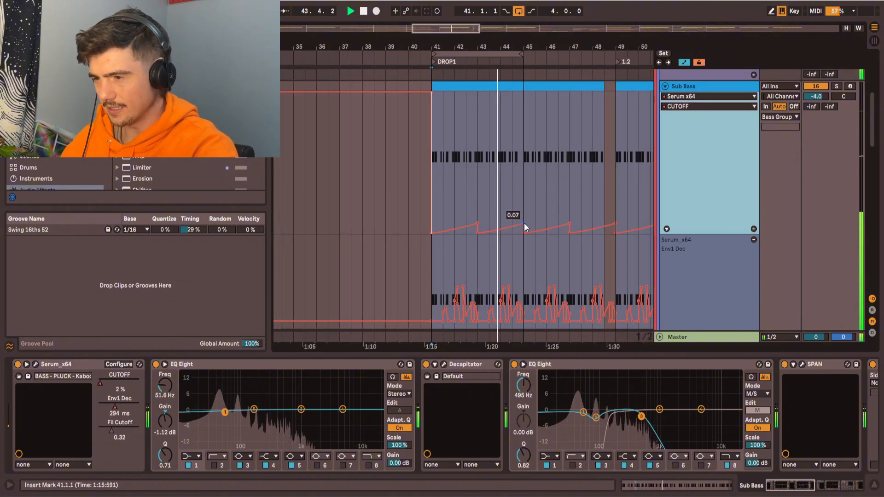
# Try raising the Sub Bass CUTOFF automation peak before bar 45 to 0.29, and undo it
pyautogui.moveTo(524, 223); pyautogui.dragTo(523, 193)
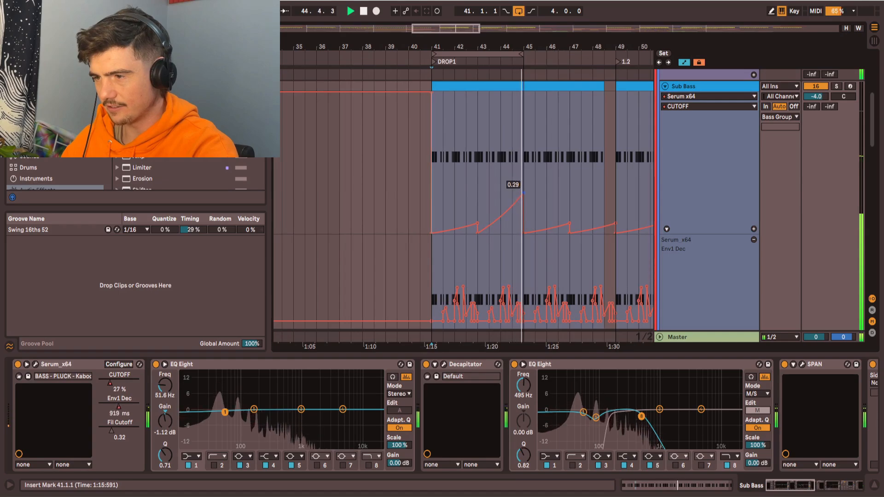
pyautogui.hotkey('ctrl', 'z')
# Open the Pro-Q 3 equalizer at the end of the Sub Bass device chain and reposition its window for a full view
pyautogui.hscroll(3, 619, 430)
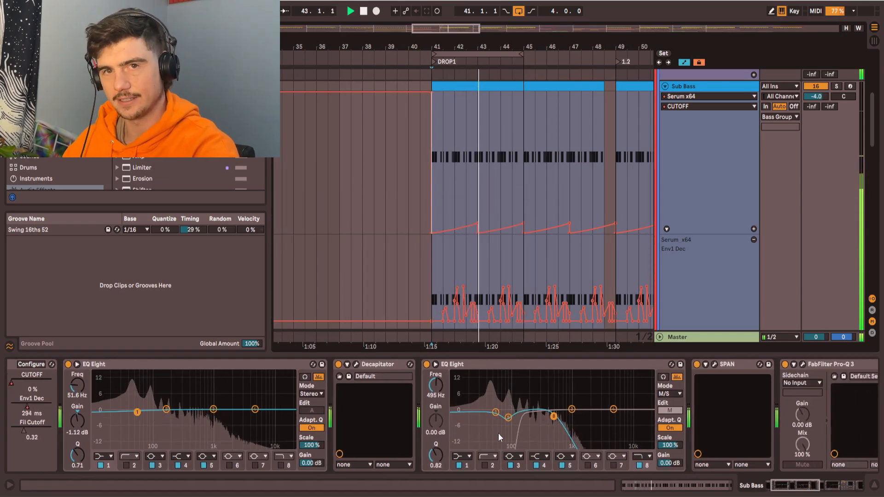
pyautogui.hscroll(5, 552, 427)
pyautogui.hscroll(5, 413, 434)
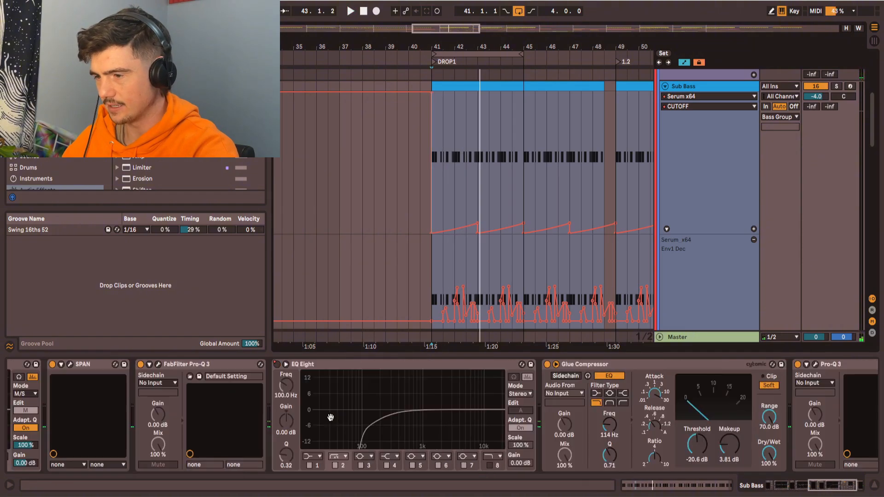
pyautogui.hscroll(4, 712, 372)
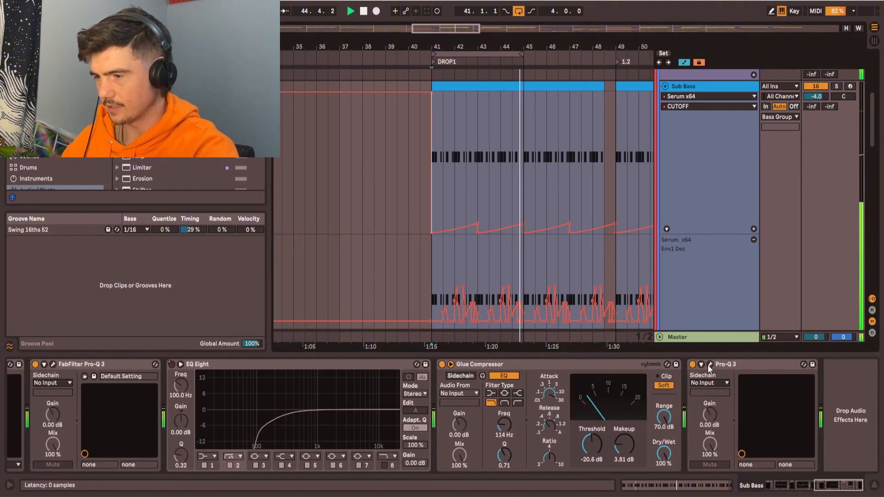
pyautogui.click(709, 366)
pyautogui.moveTo(444, 174); pyautogui.dragTo(430, 77)
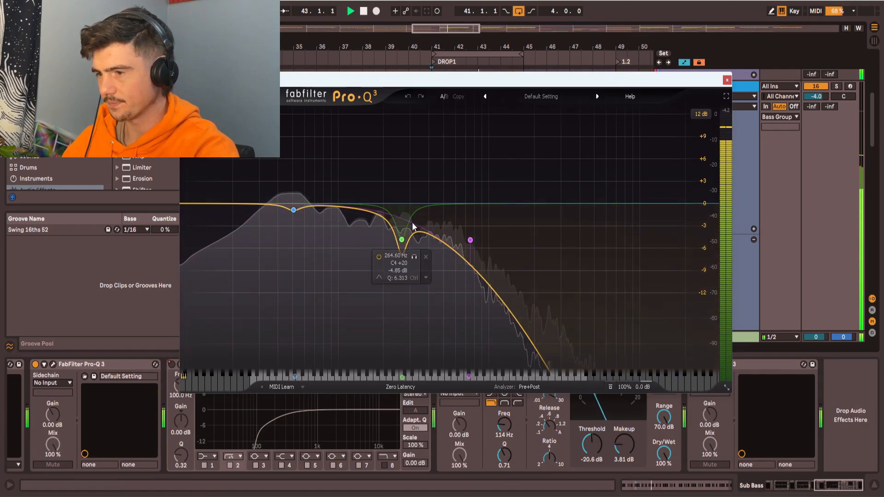
# Solo the Pro-Q 3 band at 264.60 Hz to hear what it cuts, release the solo and close the plugin window
pyautogui.click(414, 258)
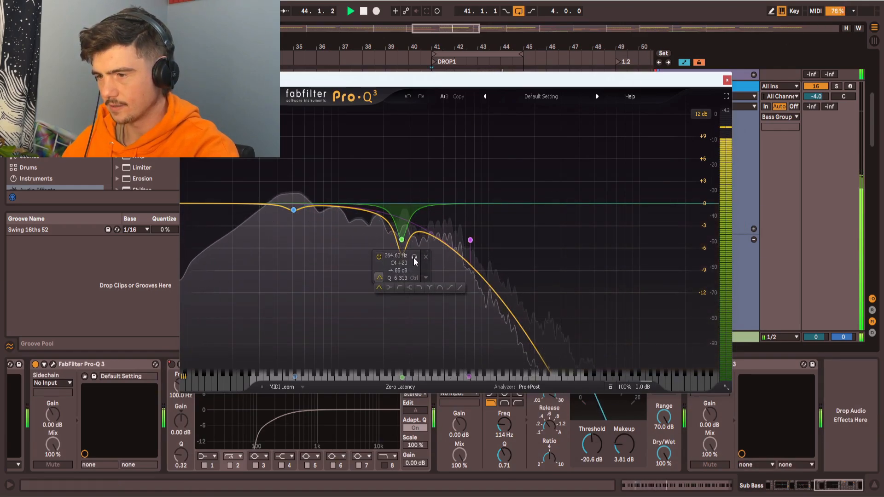
pyautogui.click(414, 258)
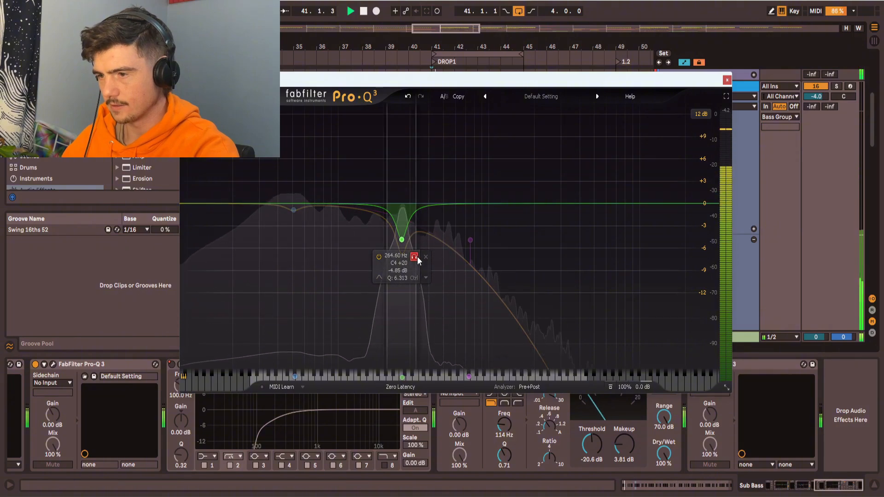
pyautogui.click(414, 257)
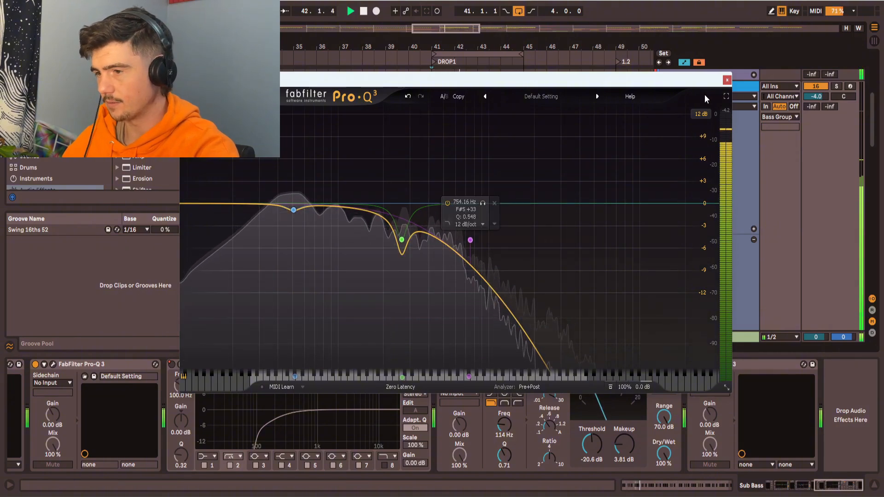
pyautogui.click(727, 80)
# Fold the Sub Bass track and play the drop from bar 41 with the MID BASS track in view
pyautogui.moveTo(503, 199); pyautogui.dragTo(481, 194)
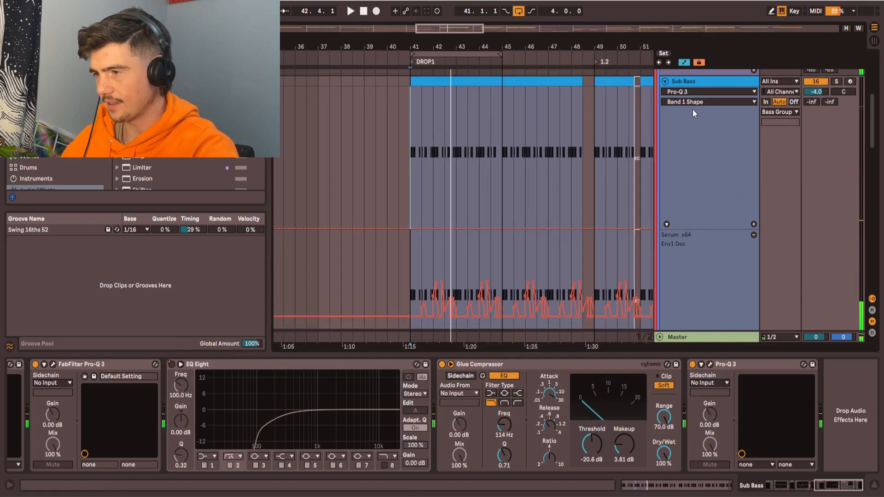
pyautogui.click(665, 81)
pyautogui.scroll(4, 451, 184)
pyautogui.press('space')
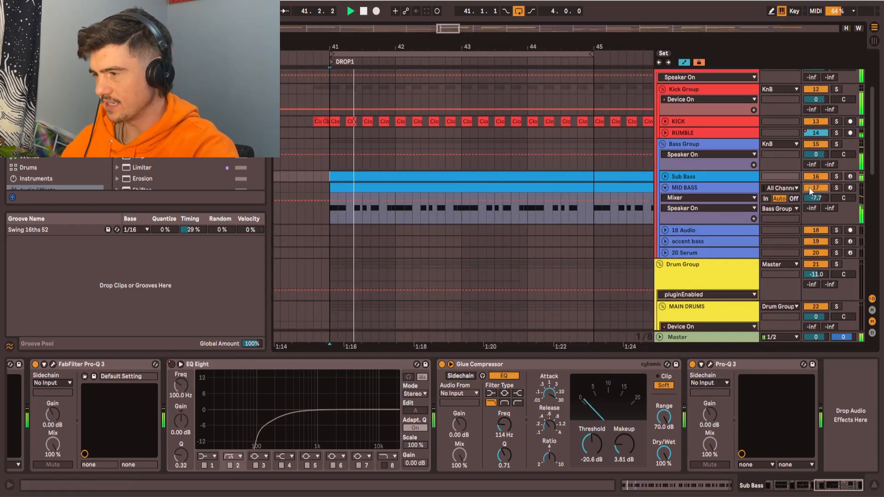
# Show Serum's Macro 1 automation in the MID BASS lane and examine its shapes from bar 41
pyautogui.click(681, 201)
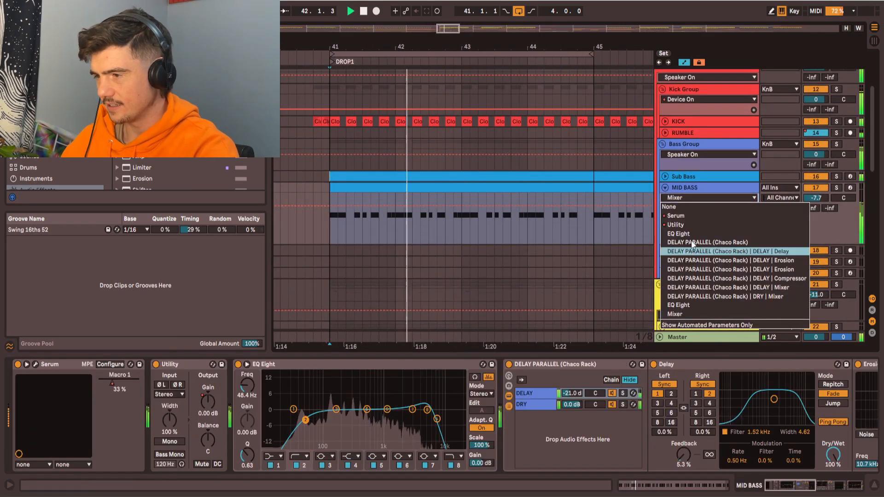
pyautogui.click(684, 215)
pyautogui.scroll(5, 328, 216)
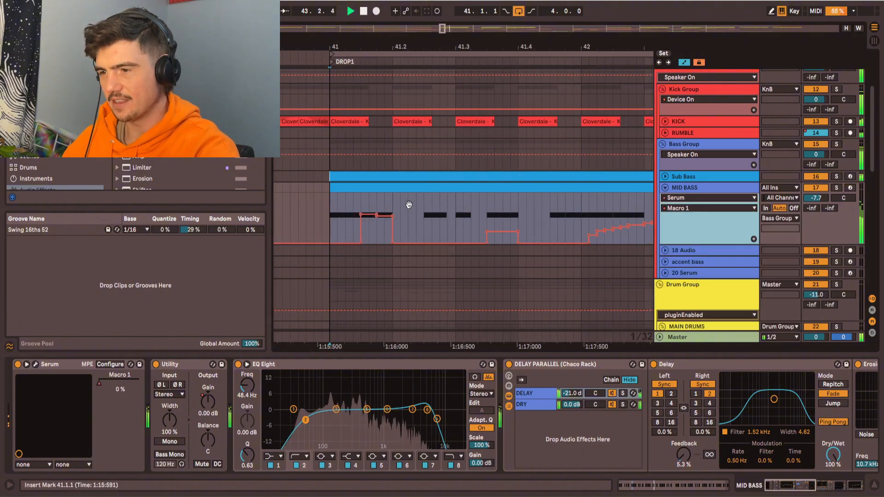
pyautogui.scroll(-5, 334, 218)
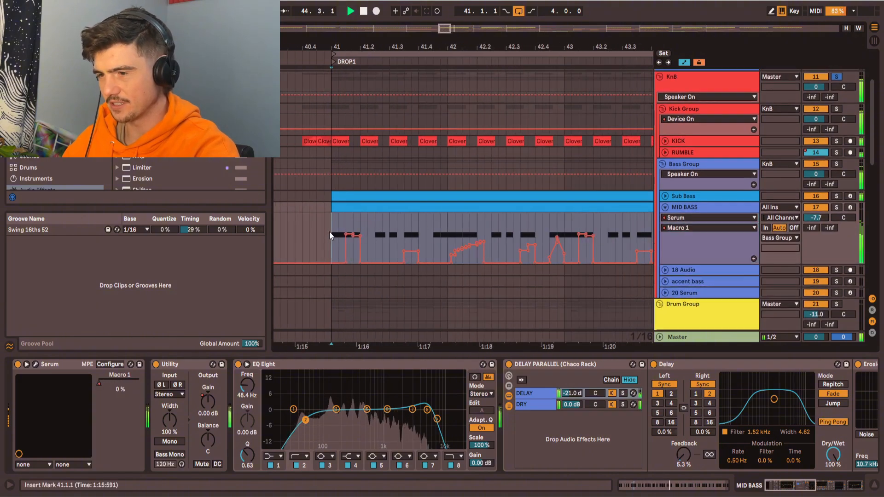
# Solo the MID BASS track and play it from bar 41 with its Macro 1 automation active
pyautogui.click(836, 208)
pyautogui.press('space')
pyautogui.press('space')
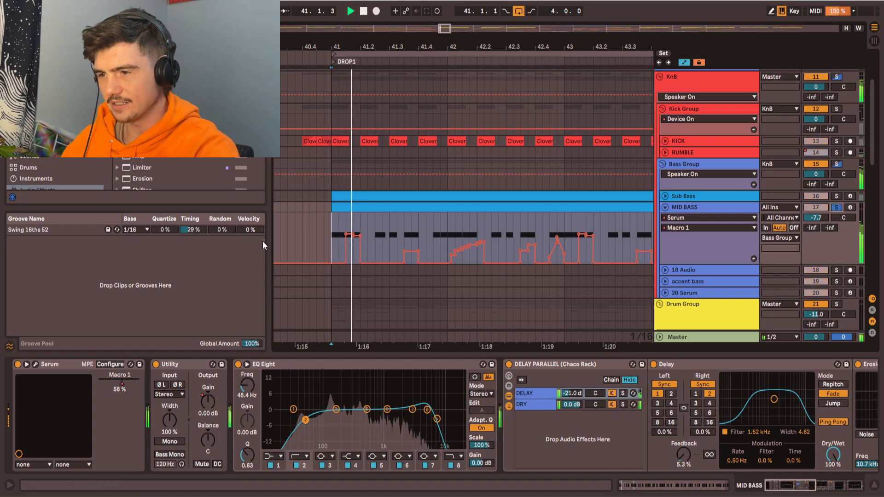
pyautogui.press('space')
# Override the Macro 1 automation with Serum's macro at 0% and play the MID BASS without its movement
pyautogui.click(99, 384)
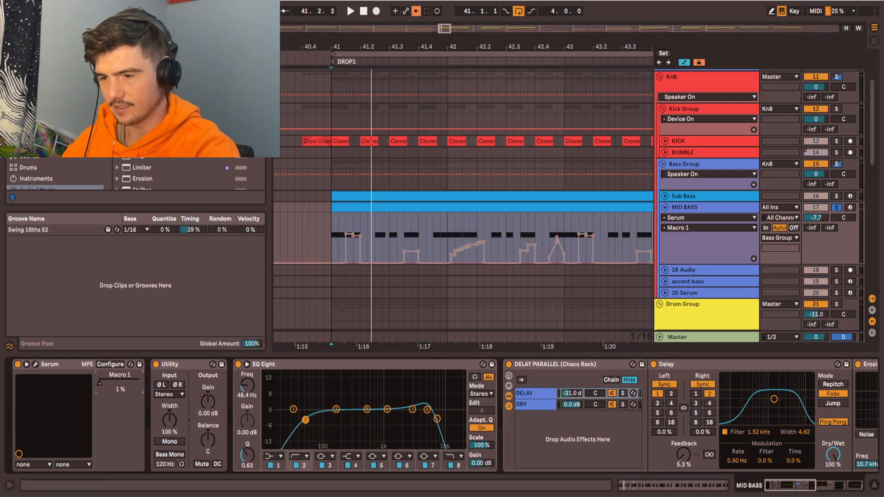
pyautogui.press('space')
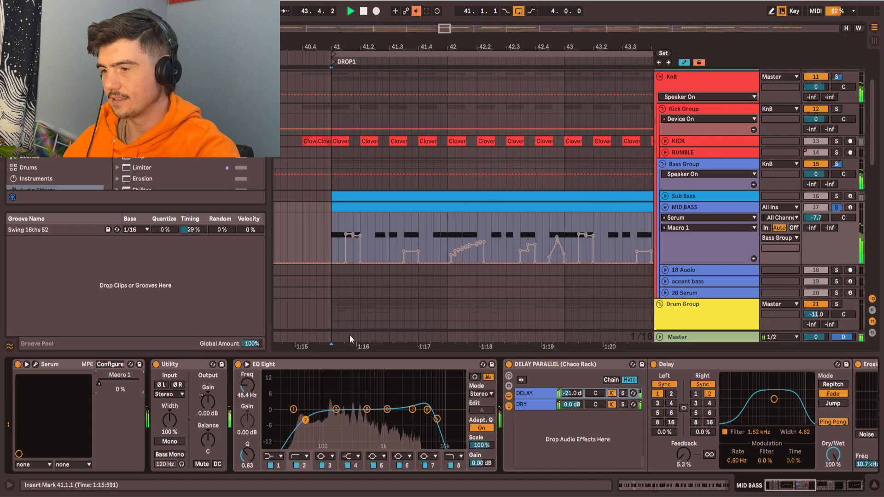
pyautogui.press('space')
# Solo the rack's DELAY chain and inspect its Delay, Erosion and Compressor devices, keeping the MID BASS sidechain source at Post FX
pyautogui.hscroll(5, 566, 434)
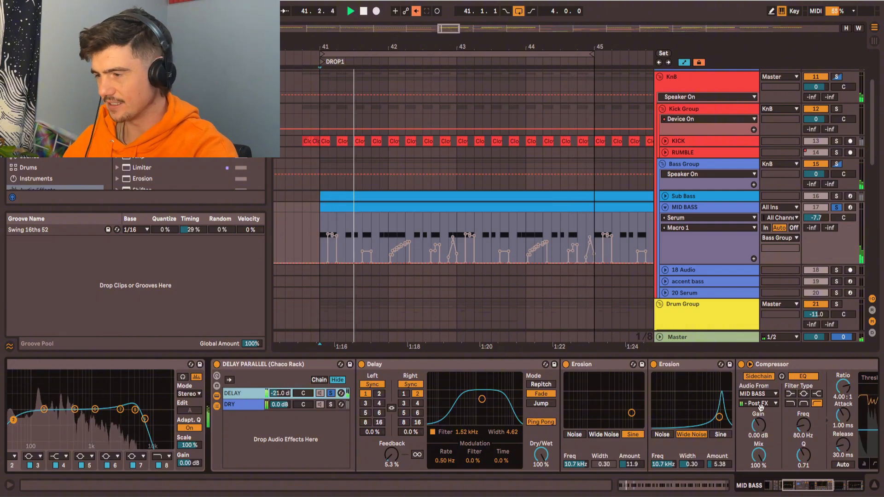
pyautogui.hscroll(7, 760, 405)
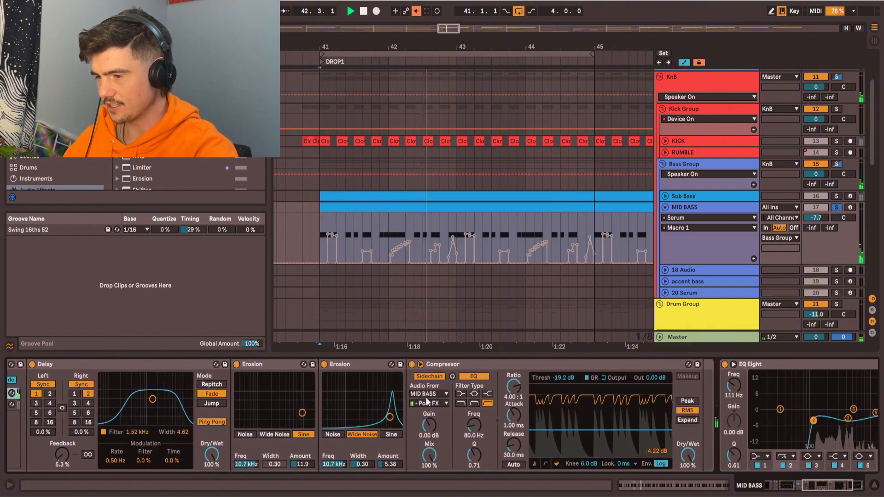
pyautogui.hscroll(1, 392, 420)
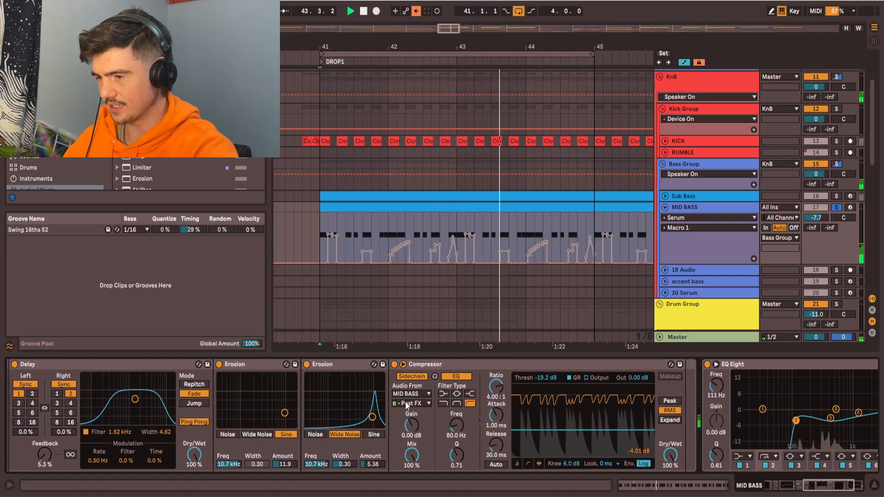
pyautogui.click(406, 403)
pyautogui.click(434, 443)
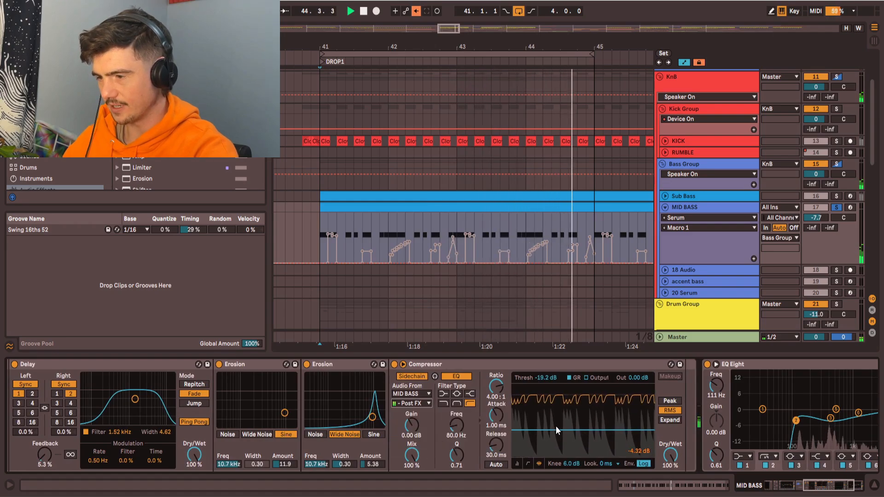
pyautogui.moveTo(645, 421); pyautogui.dragTo(597, 393)
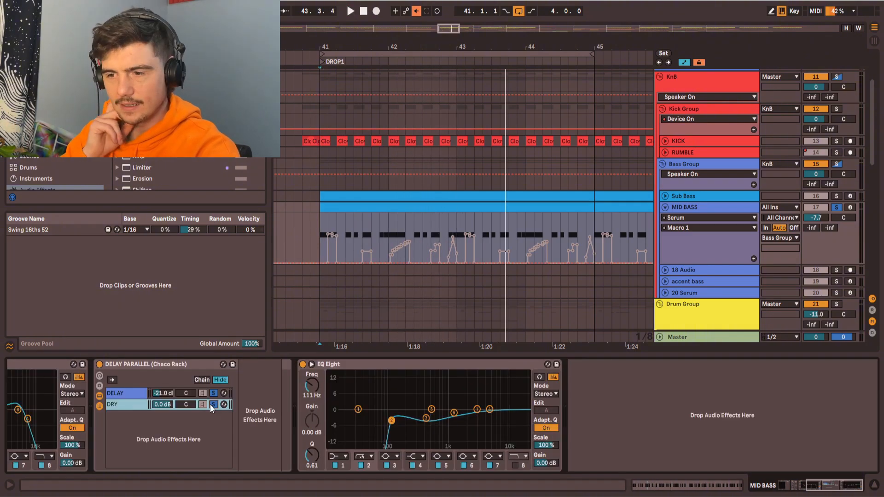
# Play the MID BASS with the DELAY and DRY chains together, and turn off the DELAY chain's solo to hear only DRY
pyautogui.press('space')
pyautogui.doubleClick(135, 406)
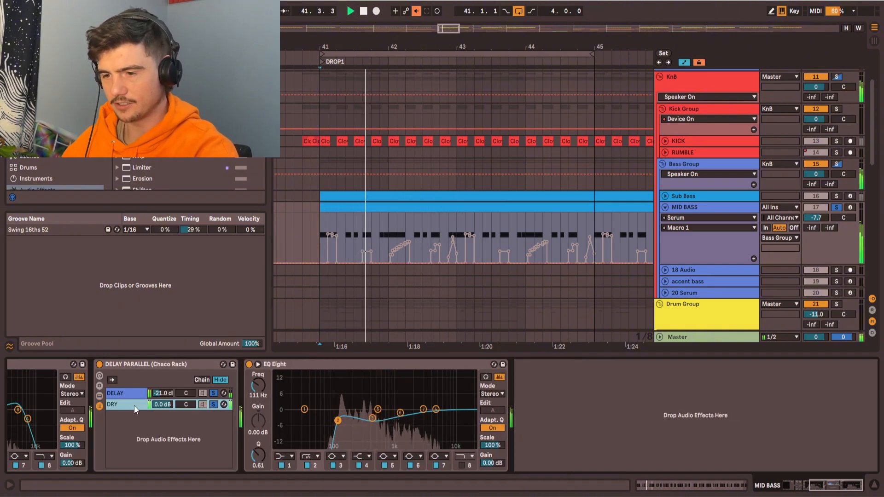
pyautogui.click(133, 392)
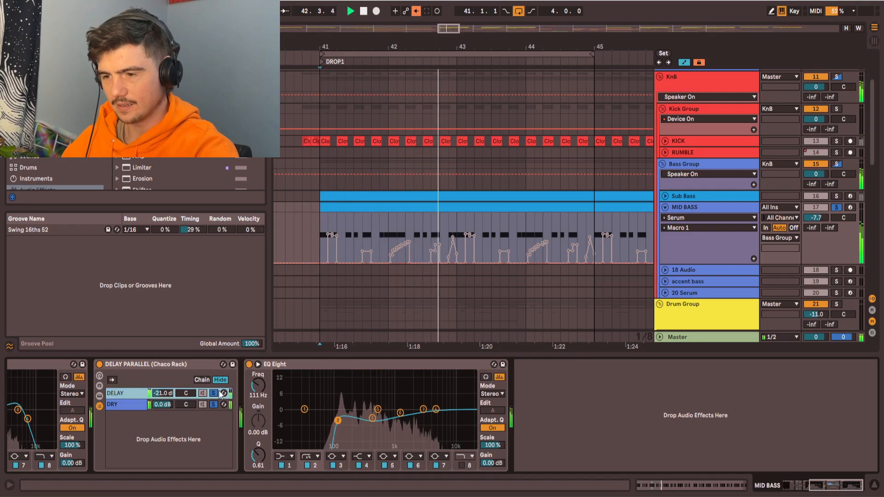
pyautogui.click(203, 393)
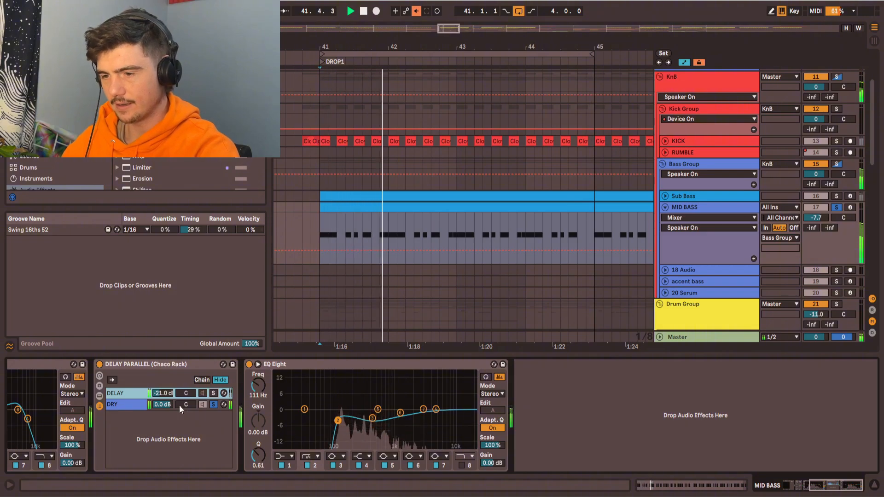
# Re-enable the Macro 1 automation on MID BASS and open its Serum instrument to view the macro's effect
pyautogui.scroll(5, 172, 428)
pyautogui.scroll(3, 88, 421)
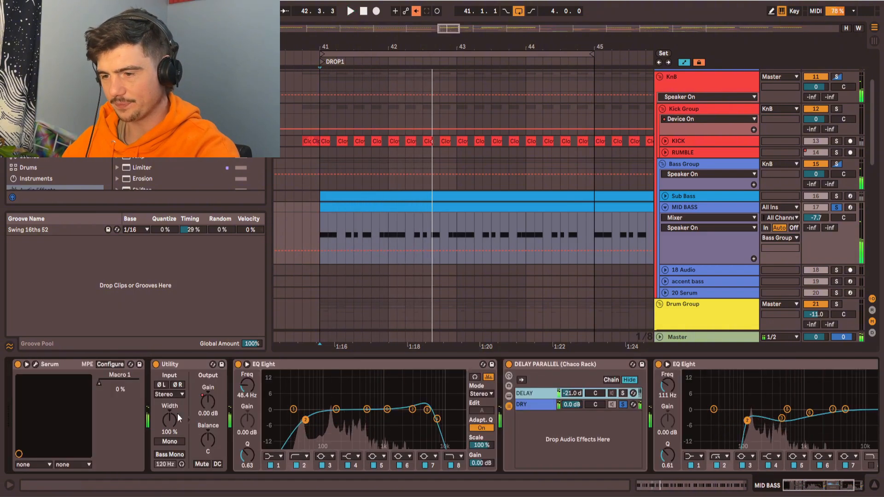
pyautogui.rightClick(117, 382)
pyautogui.click(133, 387)
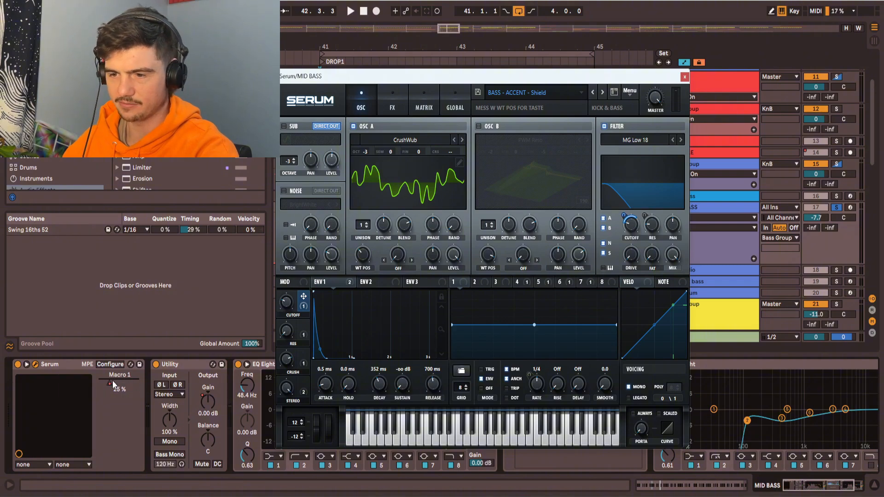
pyautogui.press('space')
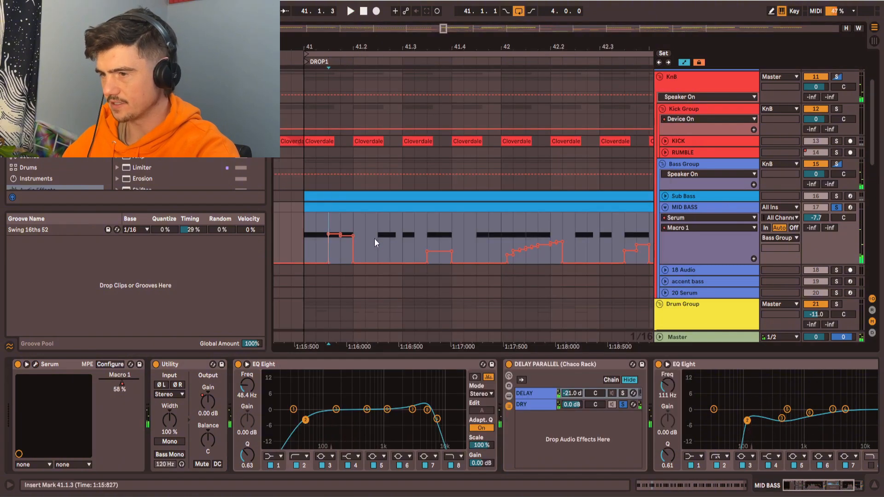
# Compare the opening MID BASS note by playing it from 41.1.1 and from the Macro 1 automation jump at 41.1.3
pyautogui.click(353, 238)
pyautogui.click(307, 226)
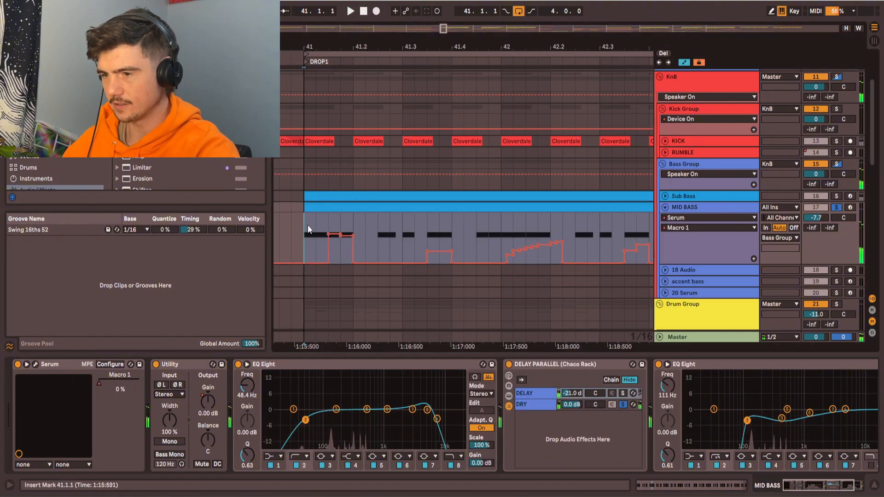
pyautogui.click(328, 222)
pyautogui.press('space')
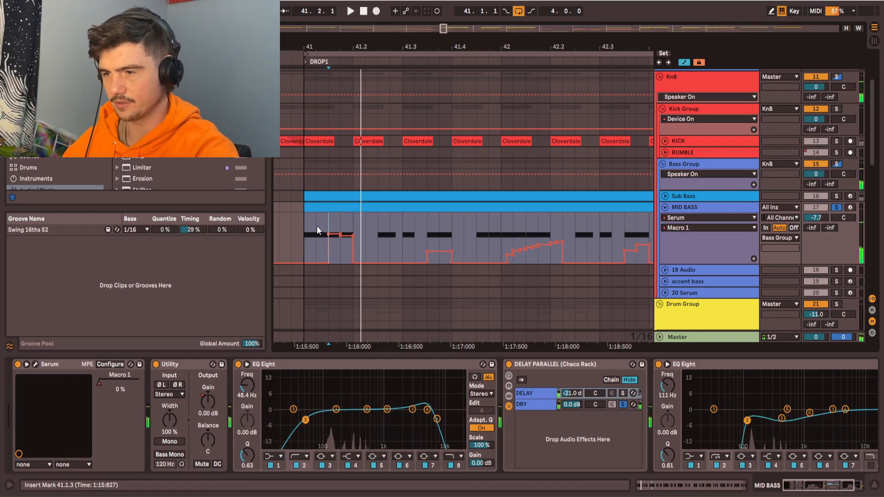
pyautogui.click(307, 227)
pyautogui.press('space')
pyautogui.press('space')
pyautogui.scroll(-1, 430, 222)
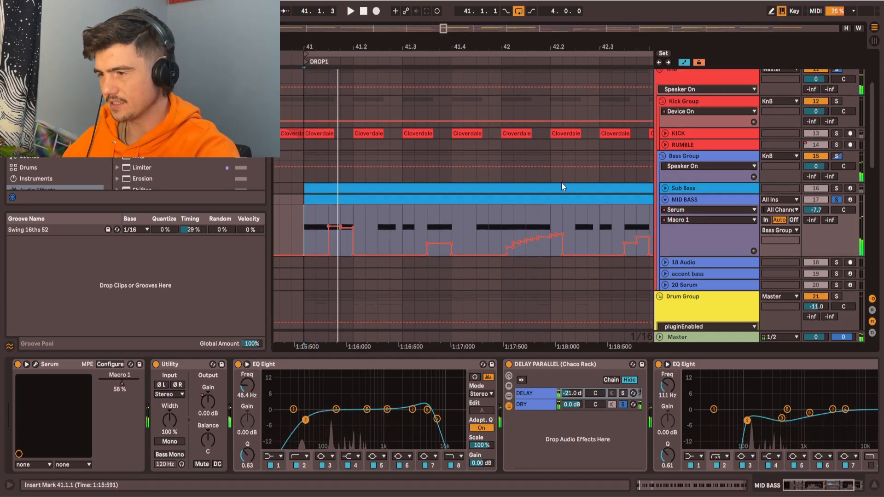
# Unfold the Sub Bass track and reduce the height of its main lane above the Env1 Dec lane
pyautogui.click(665, 188)
pyautogui.moveTo(536, 242); pyautogui.dragTo(546, 173)
pyautogui.moveTo(728, 161); pyautogui.dragTo(728, 191)
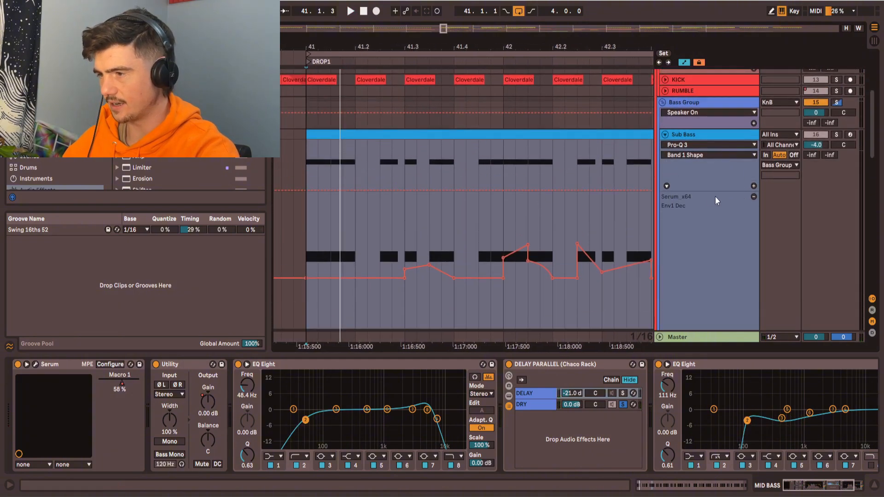
# Show Serum's Env1 Dec automation in the main Sub Bass lane and remove the separate automation lane below it
pyautogui.click(696, 145)
pyautogui.click(686, 164)
pyautogui.click(688, 155)
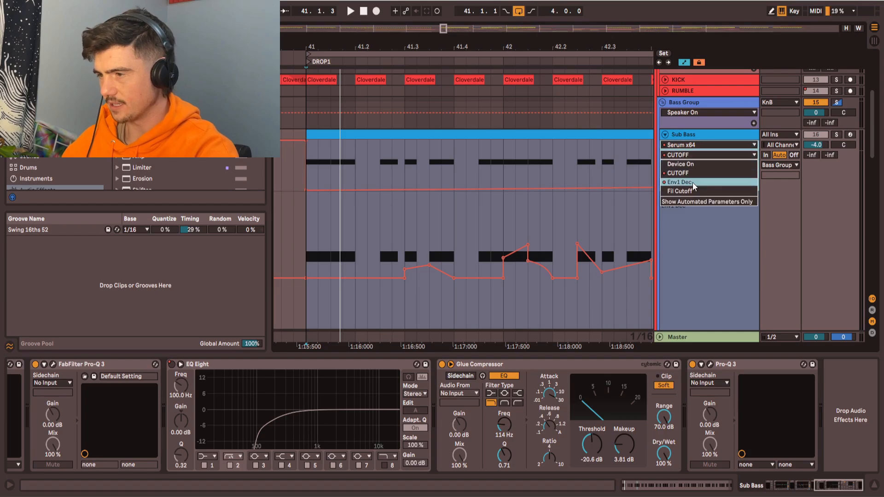
pyautogui.click(689, 181)
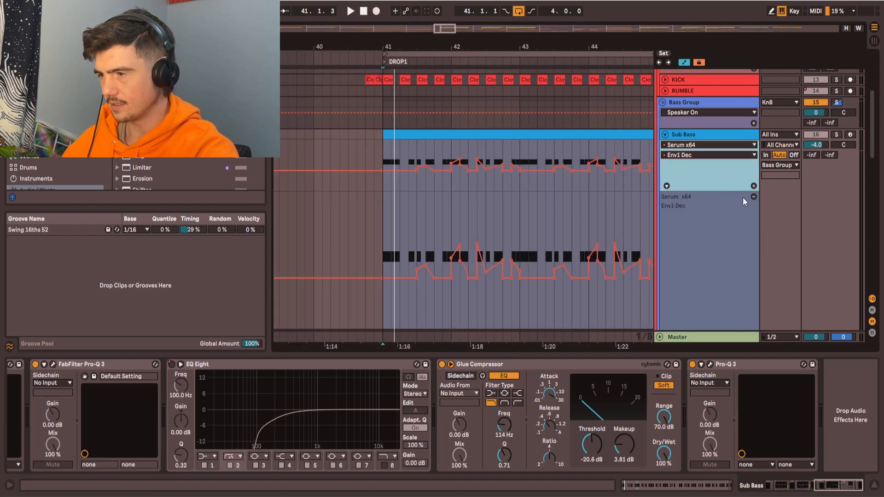
pyautogui.click(753, 197)
pyautogui.moveTo(609, 137); pyautogui.dragTo(590, 208)
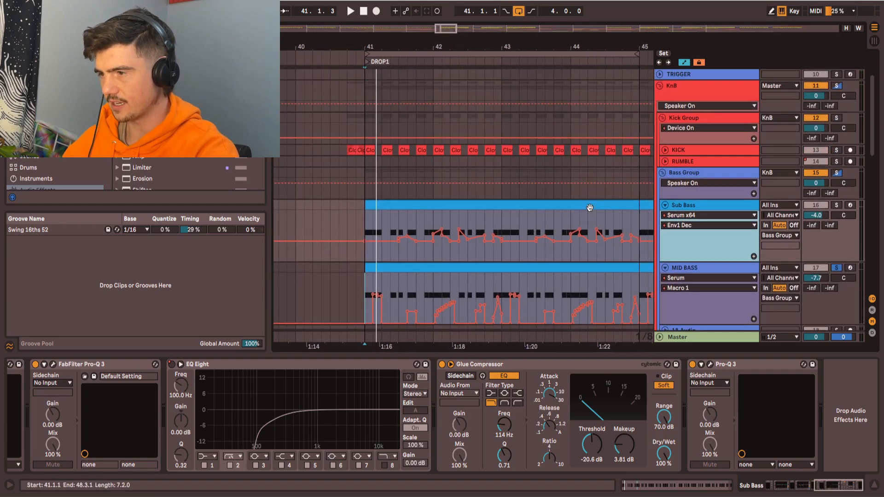
# Play the drop from 41.1.1 and follow the Sub Bass Env1 Dec automation alongside the MID BASS Macro 1 automation
pyautogui.press('space')
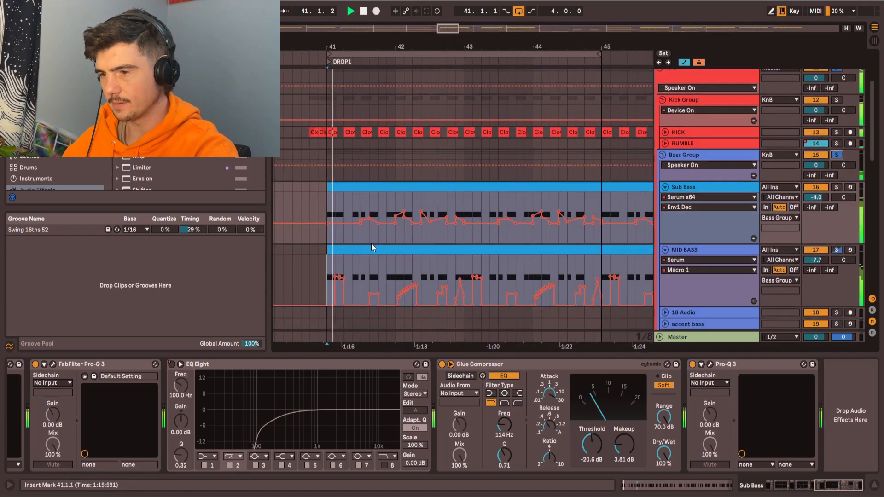
pyautogui.scroll(3, 350, 260)
pyautogui.scroll(-3, 338, 271)
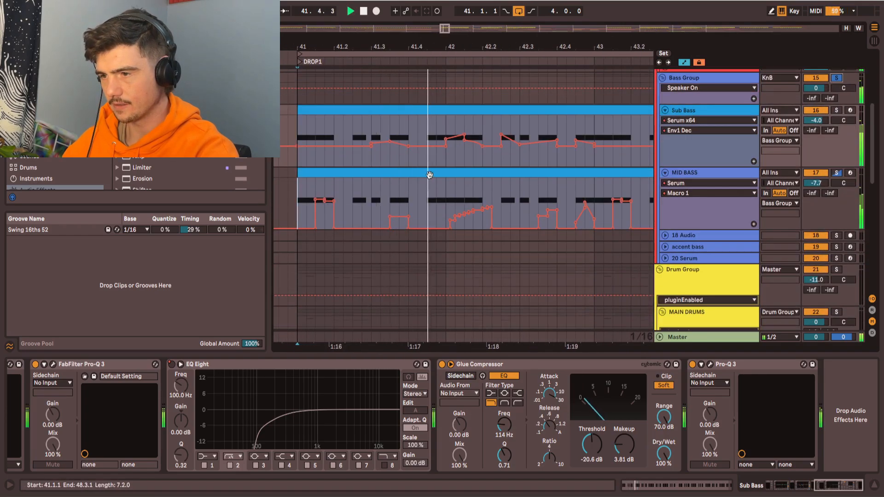
pyautogui.scroll(2, 493, 179)
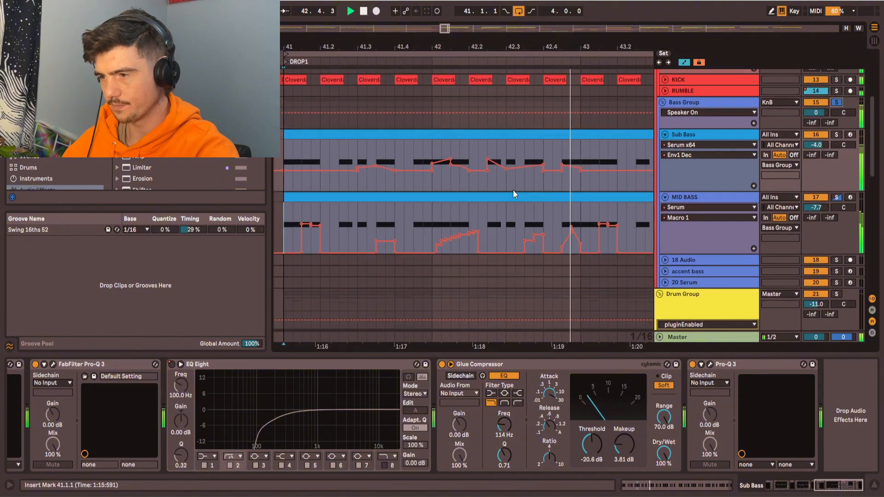
pyautogui.moveTo(511, 204); pyautogui.dragTo(482, 222)
pyautogui.scroll(-3, 482, 223)
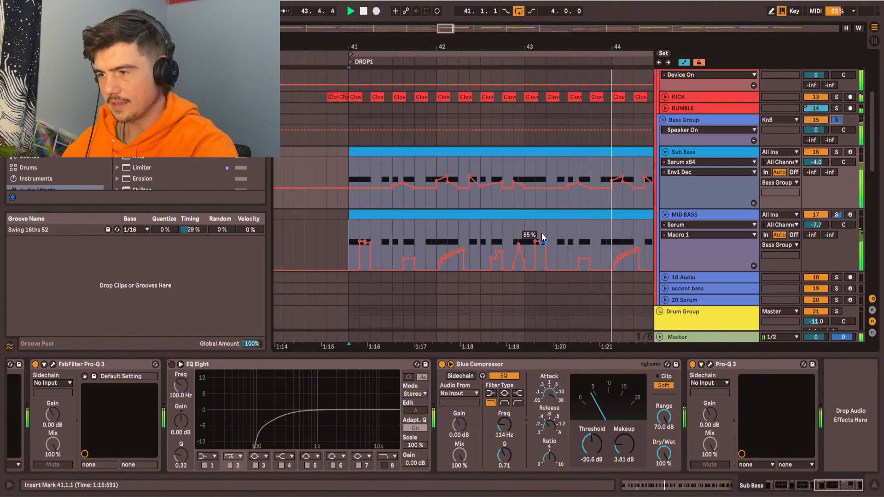
pyautogui.scroll(-3, 494, 235)
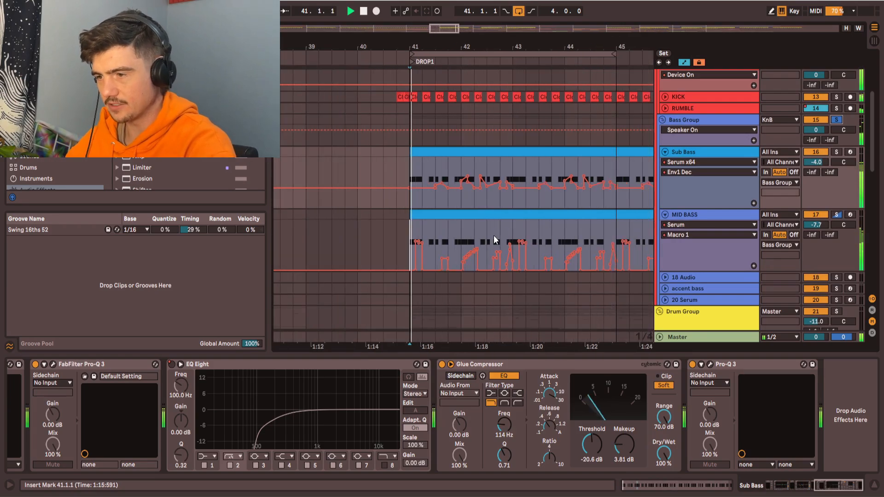
pyautogui.hscroll(5, 494, 236)
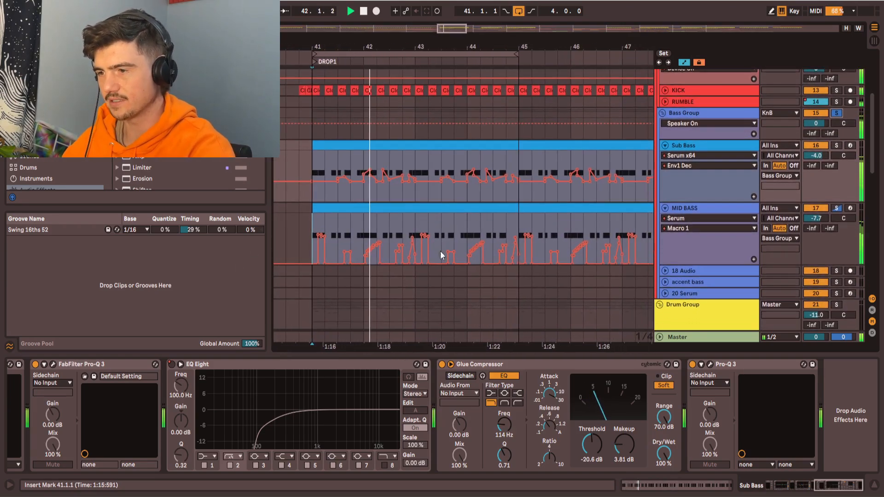
pyautogui.scroll(-3, 348, 233)
pyautogui.moveTo(331, 217); pyautogui.dragTo(400, 223)
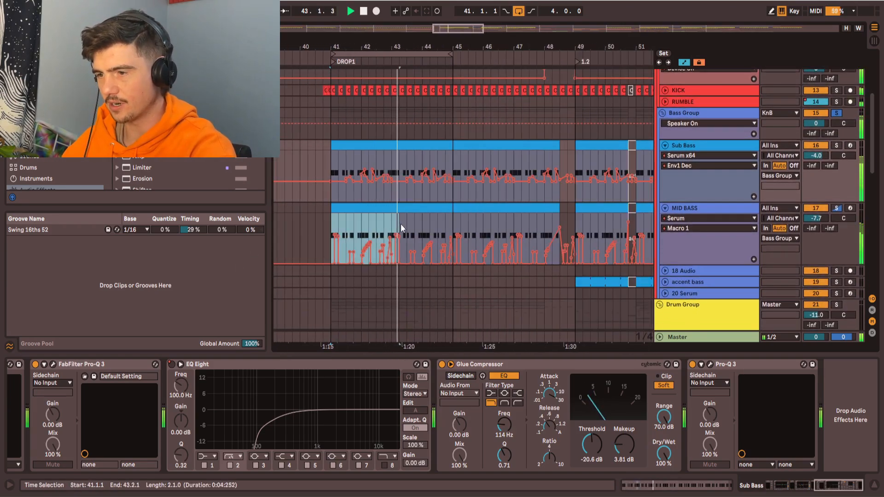
pyautogui.hotkey('ctrl', 'd')
pyautogui.hotkey('ctrl', 'z')
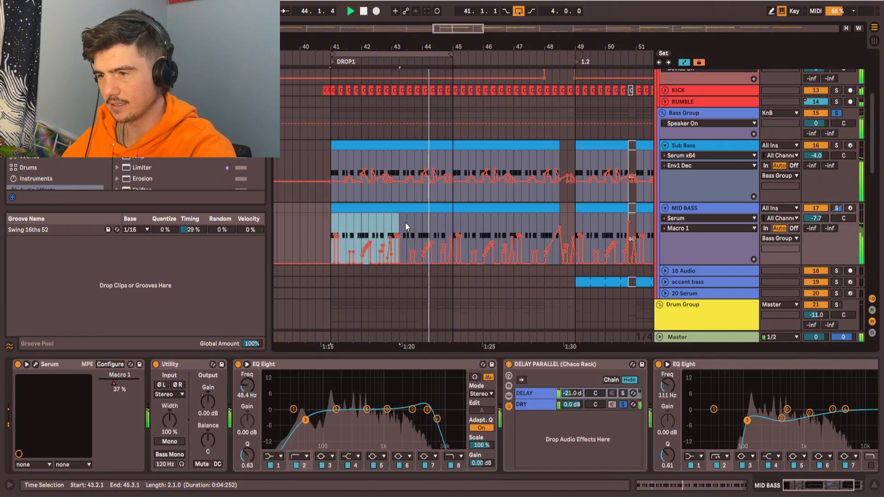
# Try duplicating MID BASS bars 41 to 43 over the following two bars, and the section from 41 to 45 over the following four
pyautogui.moveTo(338, 226); pyautogui.dragTo(389, 217)
pyautogui.hotkey('ctrl', 'd')
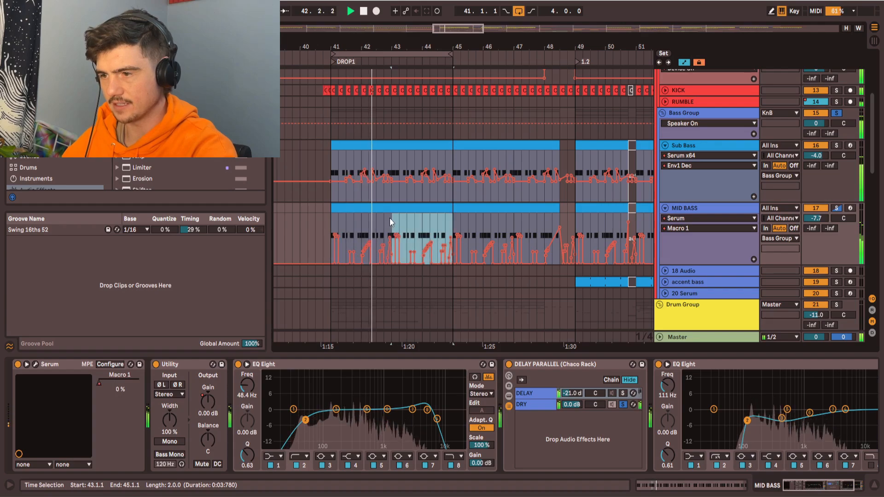
pyautogui.moveTo(457, 223); pyautogui.dragTo(328, 228)
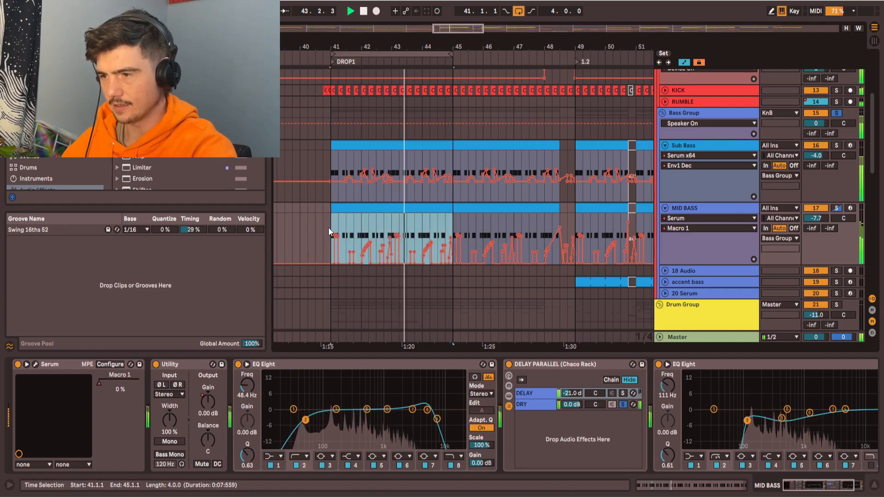
pyautogui.hotkey('ctrl', 'd')
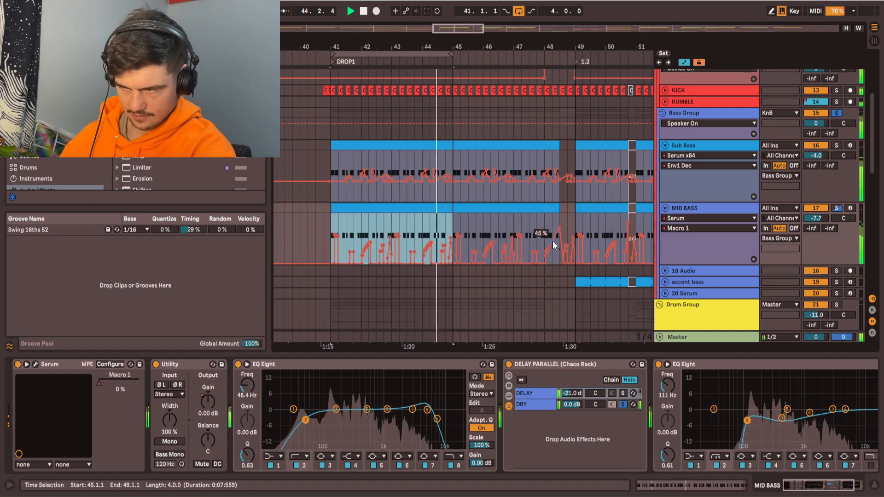
pyautogui.click(538, 225)
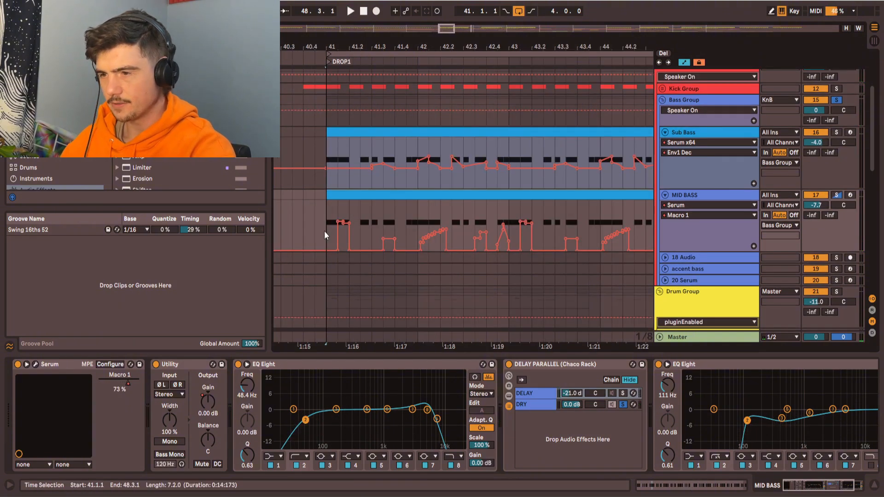
# Replace the MID BASS Macro 1 automation from bar 41 to 43 with a rising ramp and duplicate it over bars 43 to 45
pyautogui.click(330, 225)
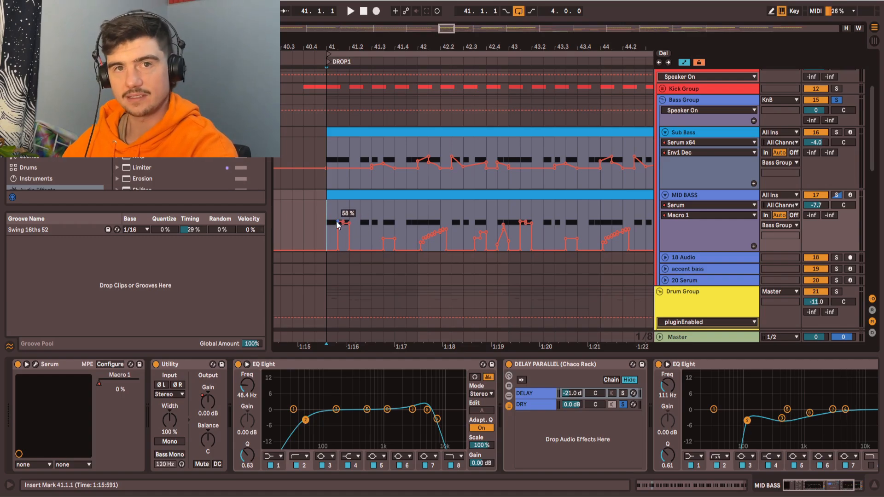
pyautogui.press('space')
pyautogui.moveTo(336, 222); pyautogui.dragTo(509, 234)
pyautogui.hotkey('ctrl', 'd')
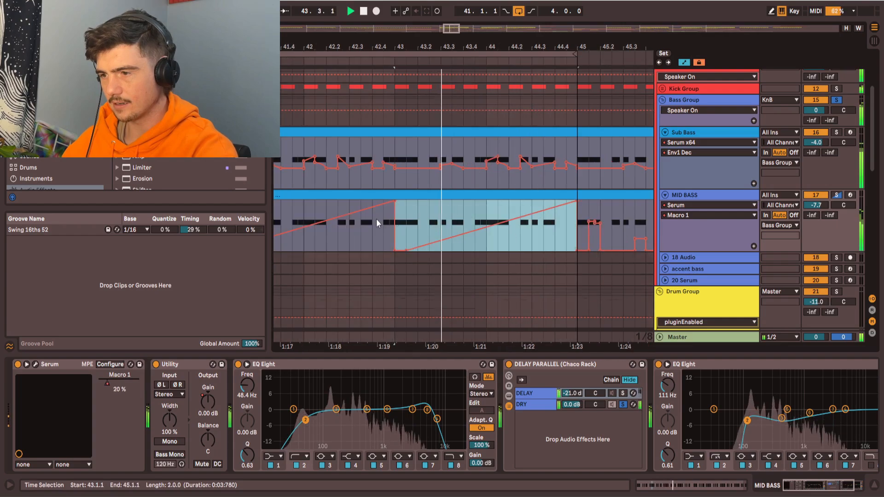
# Shape a short spike into the MID BASS Macro 1 ramp around 41.2.3 and audition it from 41.1.1
pyautogui.scroll(-3, 376, 220)
pyautogui.moveTo(411, 231); pyautogui.dragTo(531, 249)
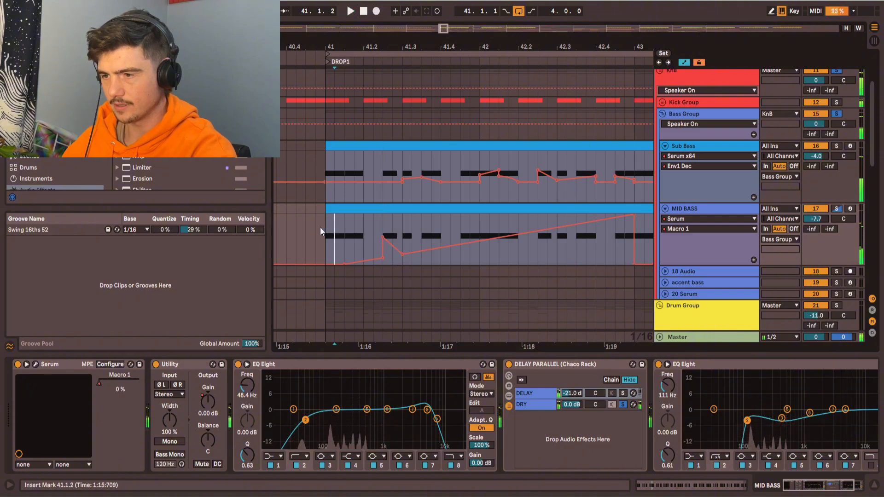
pyautogui.click(320, 228)
pyautogui.press('space')
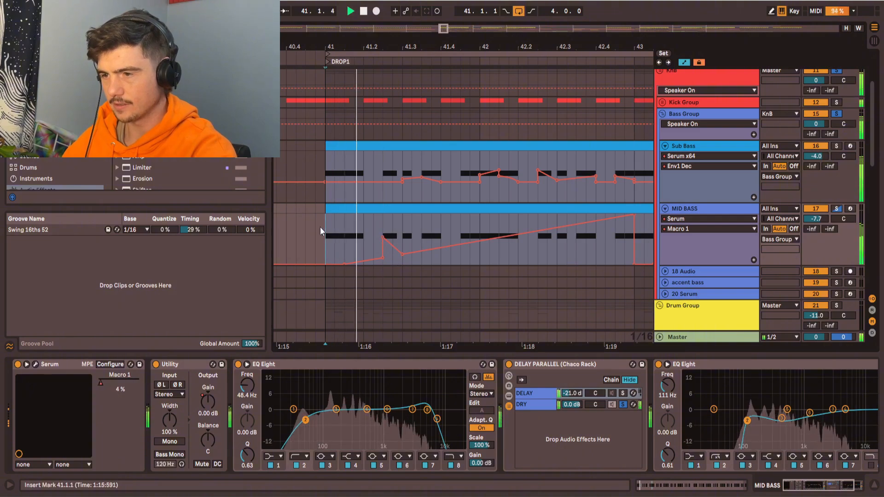
pyautogui.press('space')
# Raise the Macro 1 automation to about 53% at 41.1.3 and drop it to zero at bar 42, auditioning both changes
pyautogui.moveTo(355, 263); pyautogui.dragTo(345, 238)
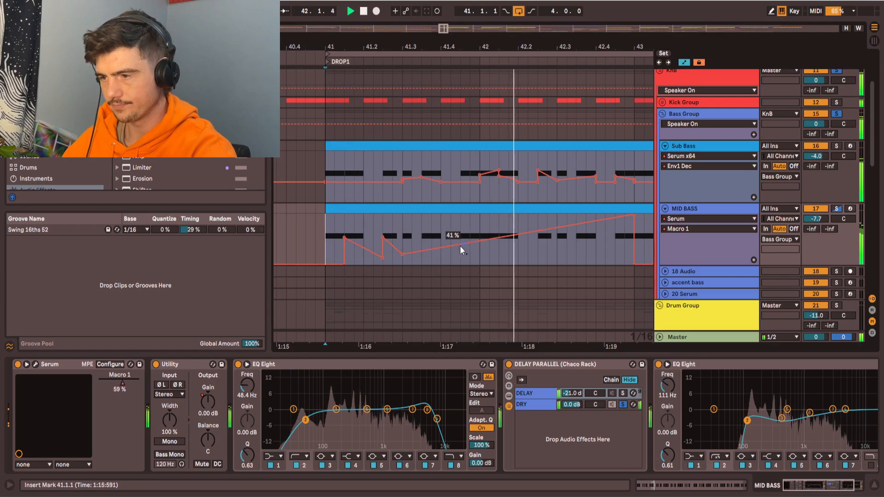
pyautogui.press('space')
pyautogui.press('space')
pyautogui.moveTo(479, 242); pyautogui.dragTo(480, 265)
pyautogui.press('space')
pyautogui.press('space')
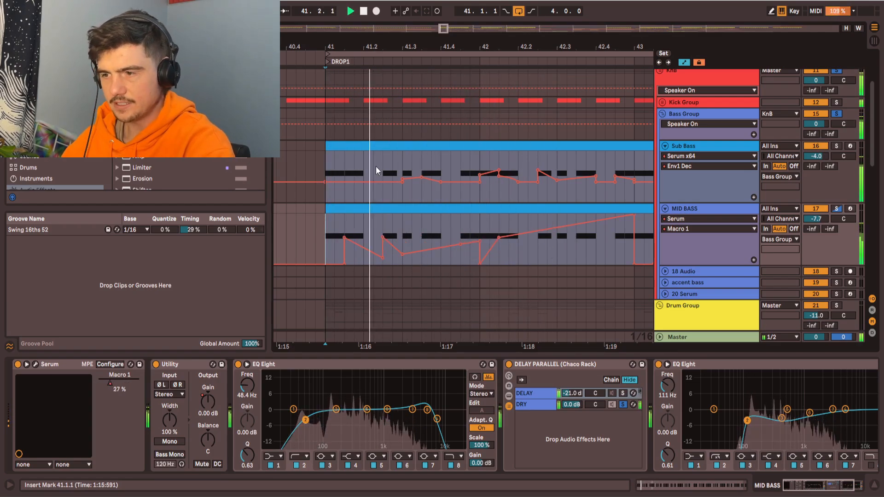
pyautogui.press('space')
# Copy the MID BASS section from bar 45 to 49 and paste it at 41.1.1 over the edited Macro 1 automation
pyautogui.scroll(-3, 489, 244)
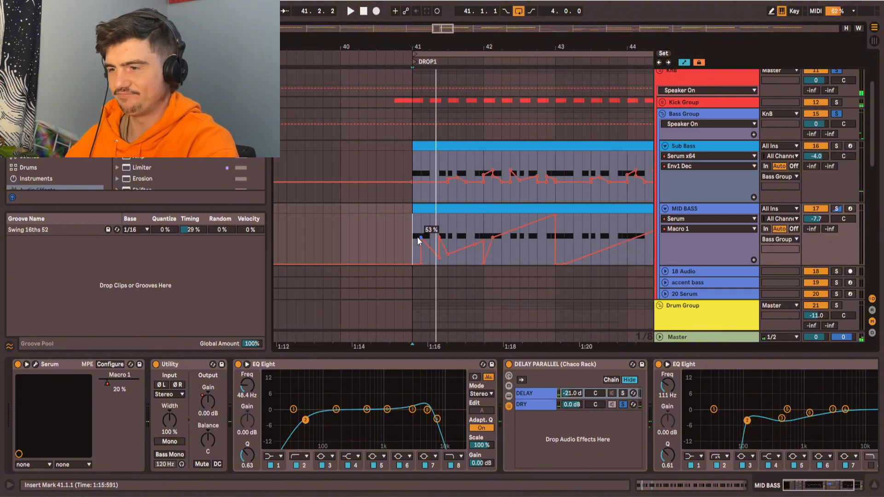
pyautogui.moveTo(417, 236); pyautogui.dragTo(481, 222)
pyautogui.scroll(-4, 466, 227)
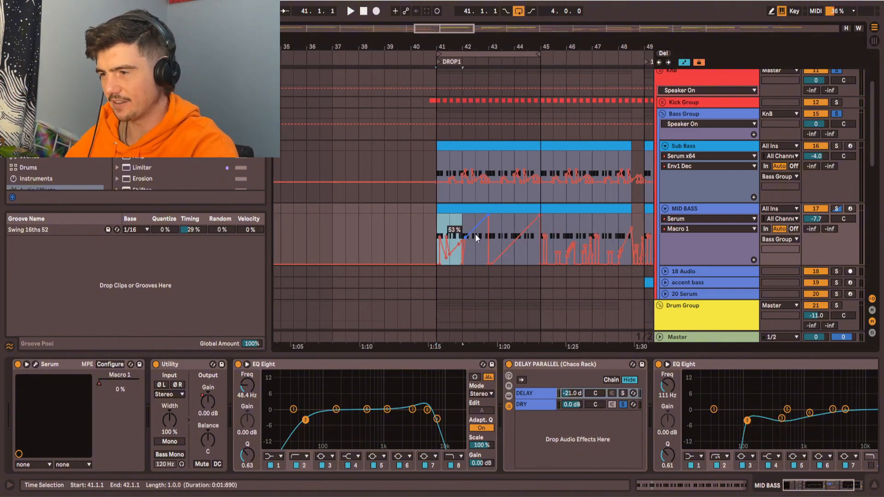
pyautogui.moveTo(645, 216); pyautogui.dragTo(545, 217)
pyautogui.hotkey('ctrl', 'c')
pyautogui.click(432, 218)
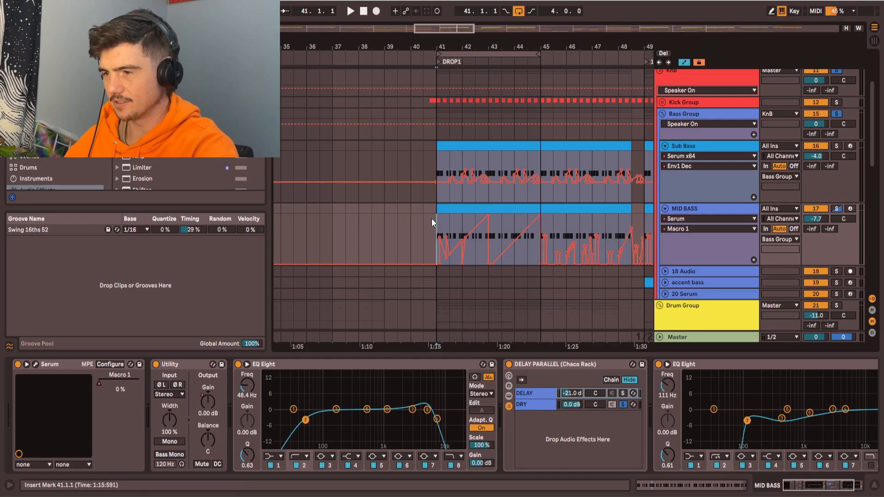
pyautogui.hotkey('ctrl', 'v')
pyautogui.click(439, 219)
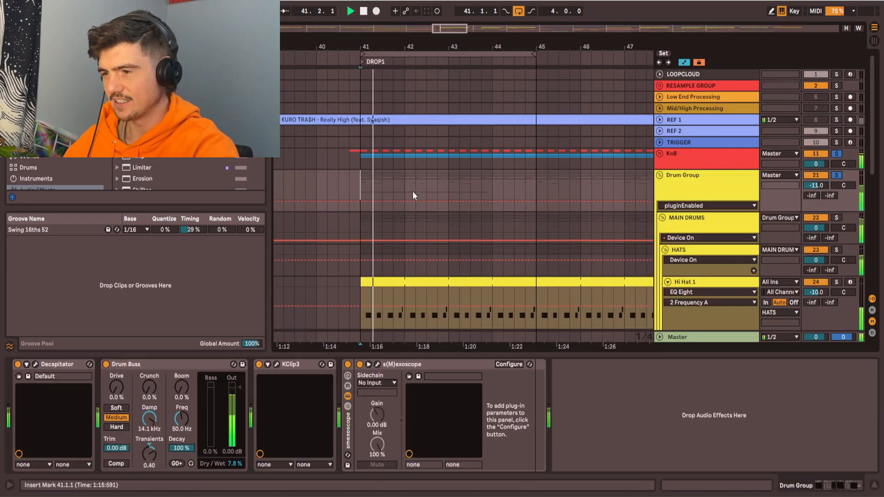
# Fold the individual hat tracks and collapse the HATS, CLAPS and PERCUSSION groups inside MAIN DRUMS
pyautogui.scroll(2, 500, 174)
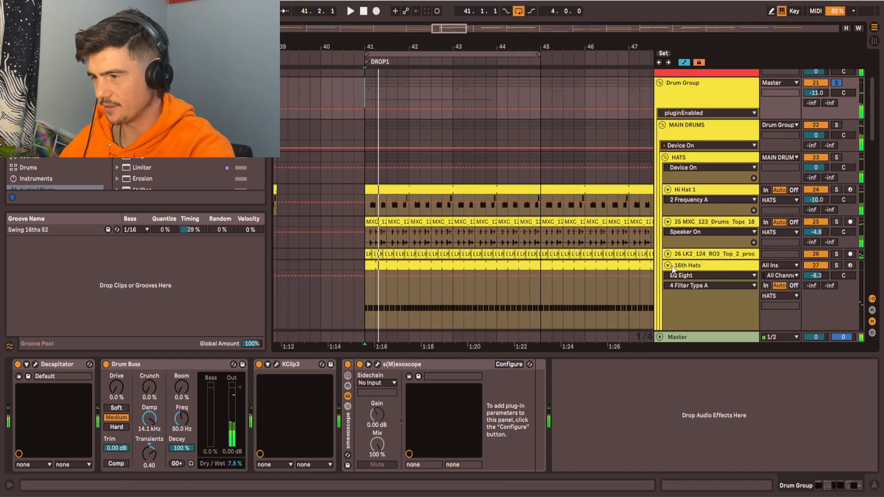
pyautogui.keyDown('alt'); pyautogui.click(668, 265); pyautogui.keyUp('alt')
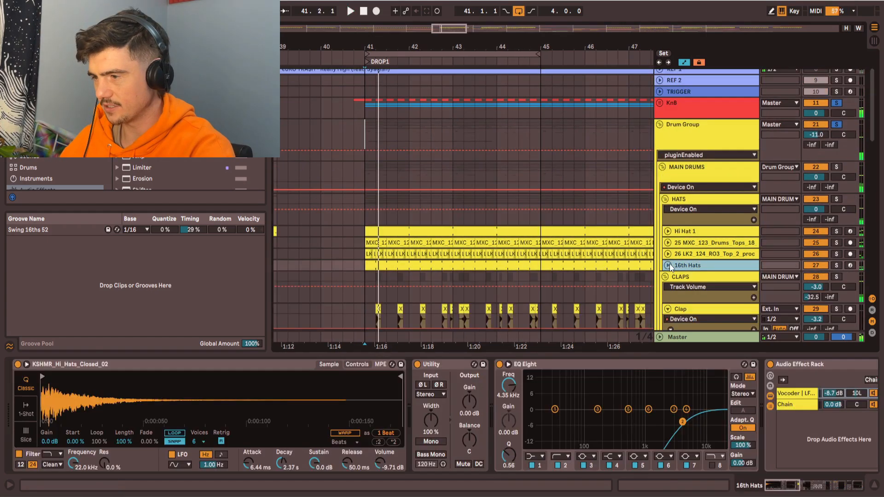
pyautogui.scroll(-3, 533, 215)
pyautogui.keyDown('alt'); pyautogui.click(665, 183); pyautogui.keyUp('alt')
pyautogui.scroll(-1, 600, 225)
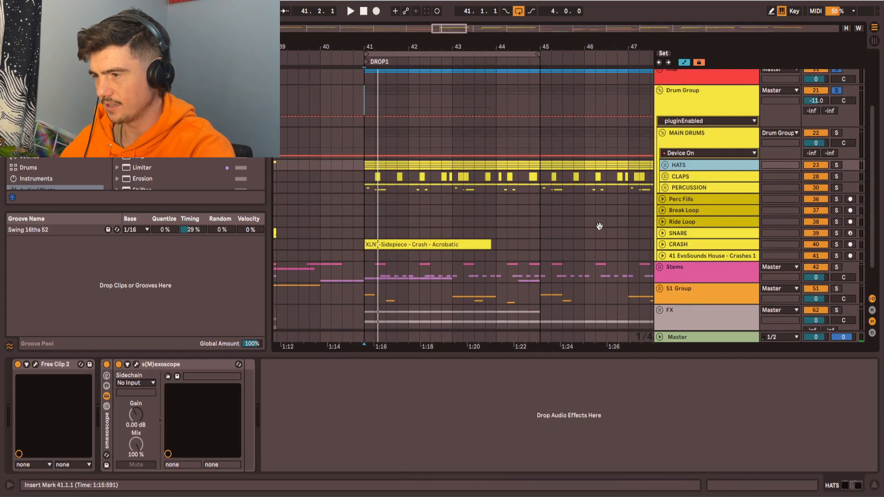
# Deactivate the PERCUSSION group and unfold the HATS group to show its tracks
pyautogui.click(683, 178)
pyautogui.click(685, 188)
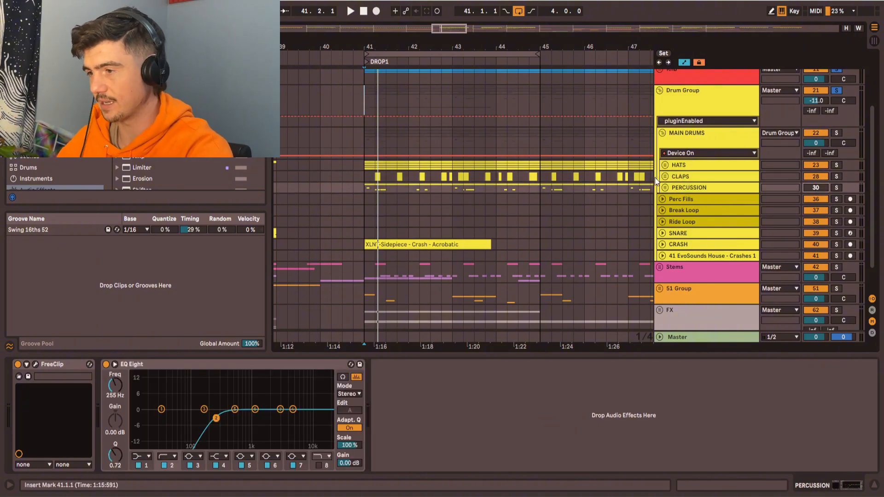
pyautogui.click(665, 165)
pyautogui.click(438, 191)
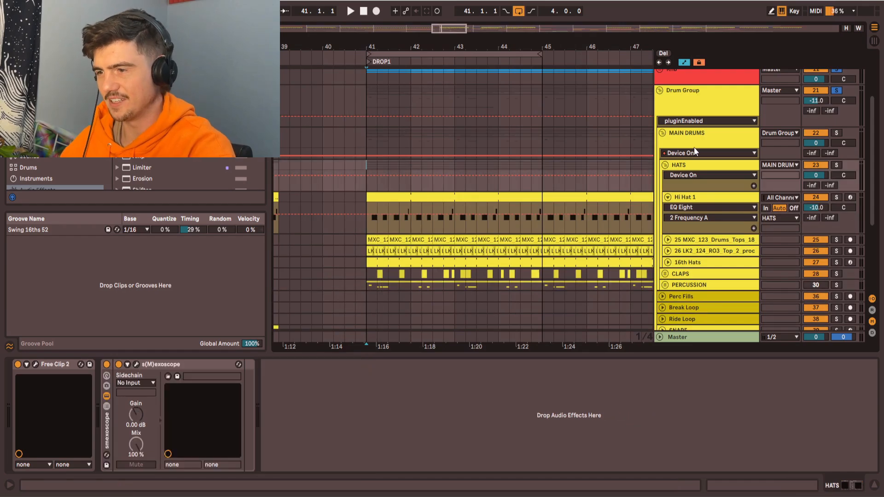
# Select Hi Hat 1 from 41.1.1 to 48.1.1 and play it with the other hat tracks and CLAPS deactivated
pyautogui.scroll(1, 566, 184)
pyautogui.moveTo(543, 194); pyautogui.dragTo(408, 195)
pyautogui.moveTo(407, 195); pyautogui.dragTo(369, 195)
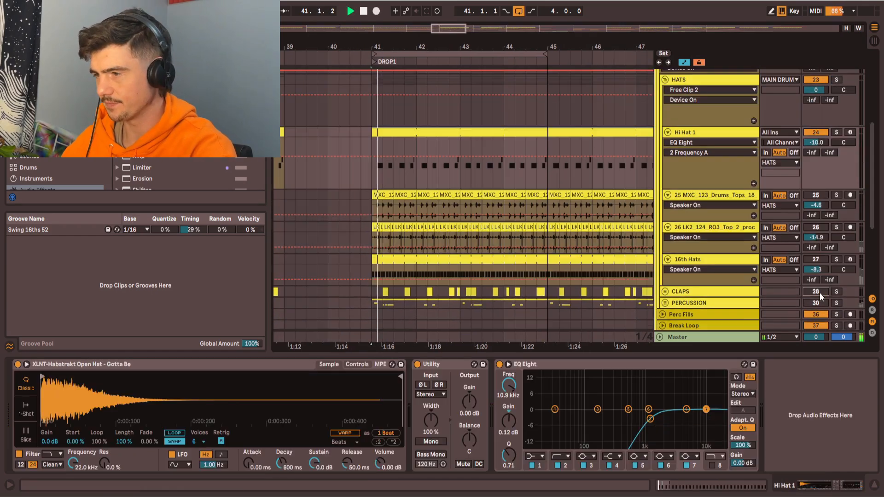
pyautogui.moveTo(436, 159); pyautogui.dragTo(441, 225)
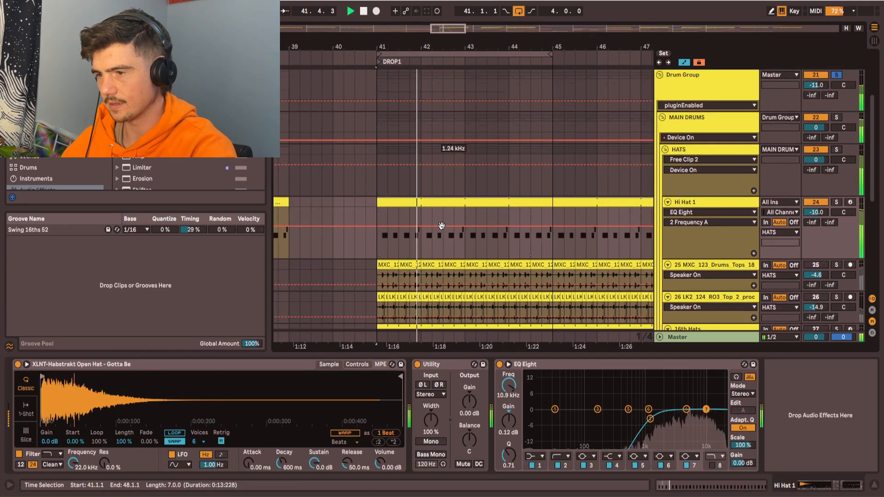
# Examine the Hi Hat 1 clip's MIDI notes and its Open Hat sampler and effects chain
pyautogui.doubleClick(421, 201)
pyautogui.hotkey('shift', 'Tab')
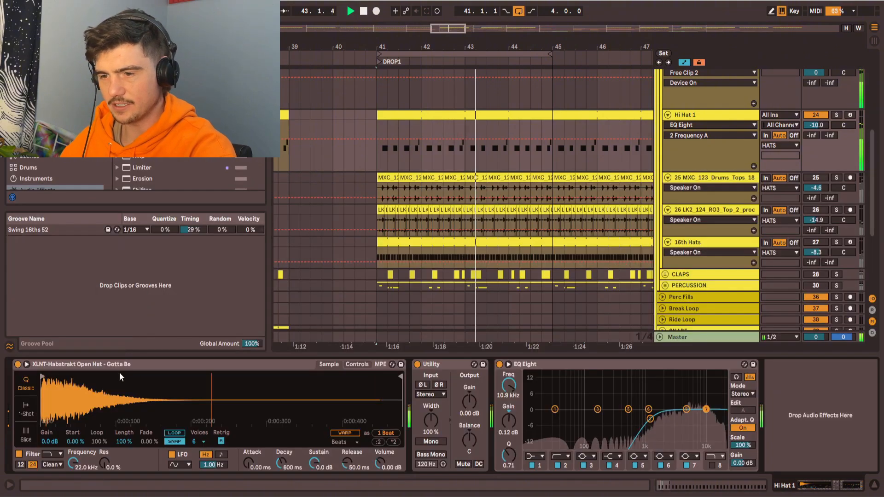
pyautogui.click(120, 365)
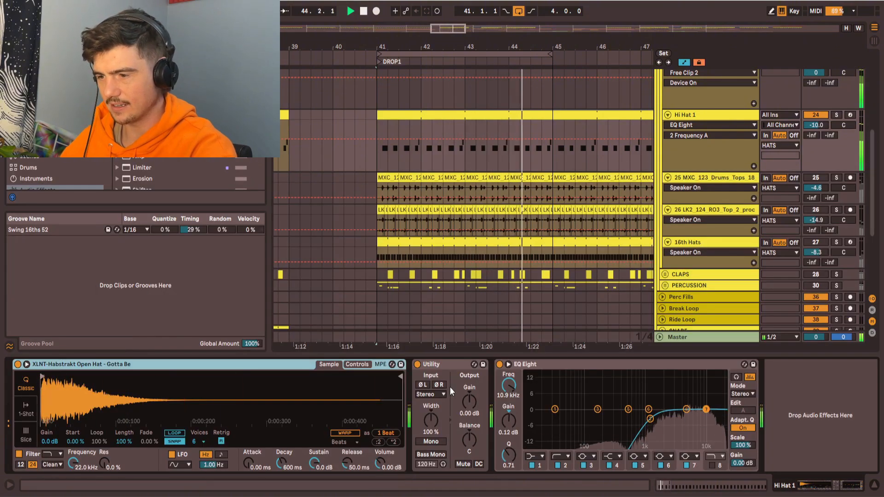
pyautogui.hotkey('shift', 'Tab')
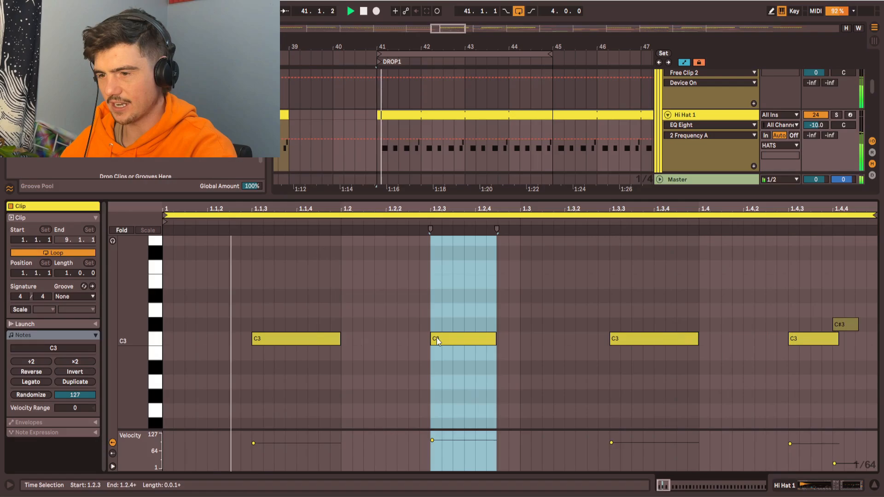
# Inspect the velocities of the C#3 ghost note and the C3 notes in Hi Hat 1's enlarged velocity lane
pyautogui.click(845, 325)
pyautogui.press('space')
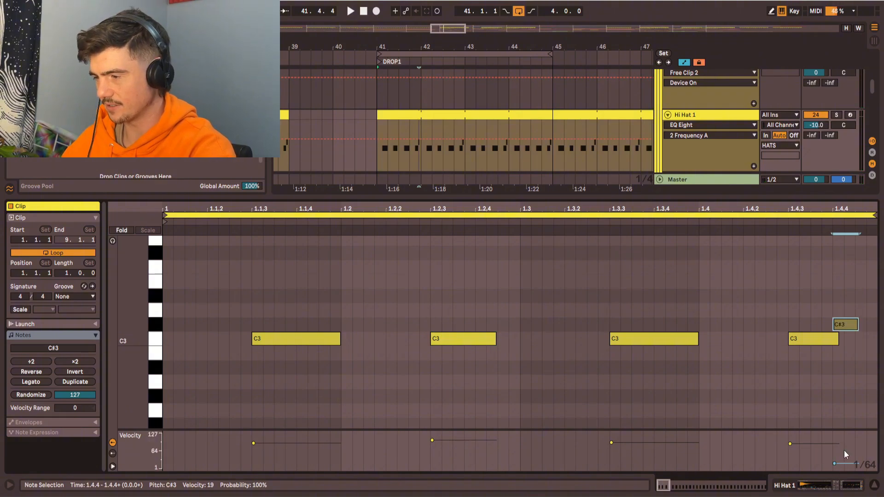
pyautogui.moveTo(522, 429); pyautogui.dragTo(517, 240)
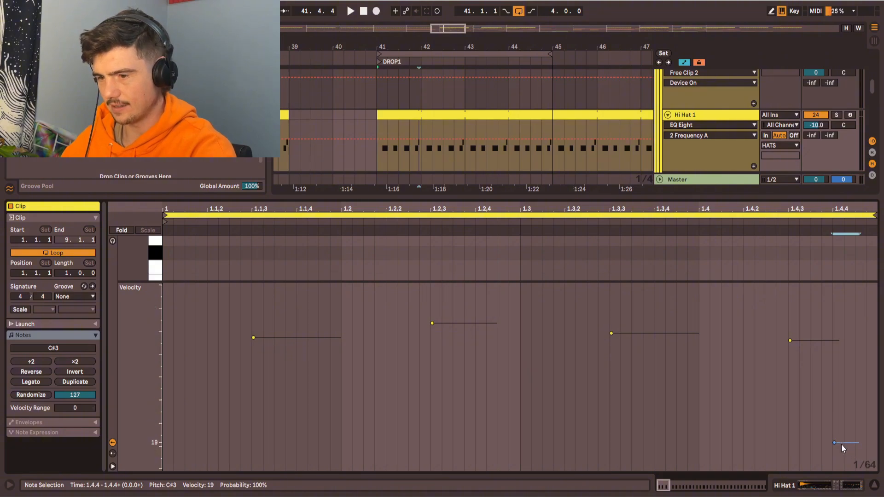
pyautogui.moveTo(529, 284); pyautogui.dragTo(510, 432)
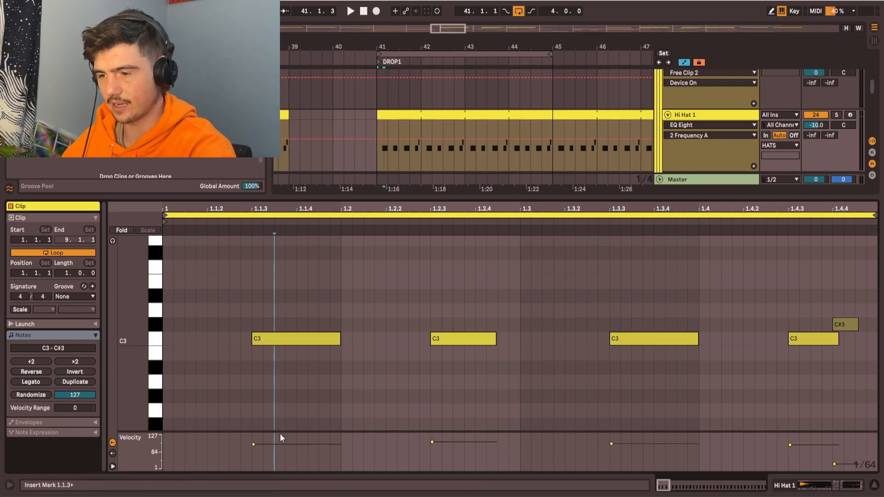
pyautogui.moveTo(279, 433); pyautogui.dragTo(293, 361)
# Loop Hi Hat 1 from 41.1.1 to 43.1.1 and try the Vel>Vol amount of its Open Hat sampler
pyautogui.moveTo(425, 123); pyautogui.dragTo(469, 129)
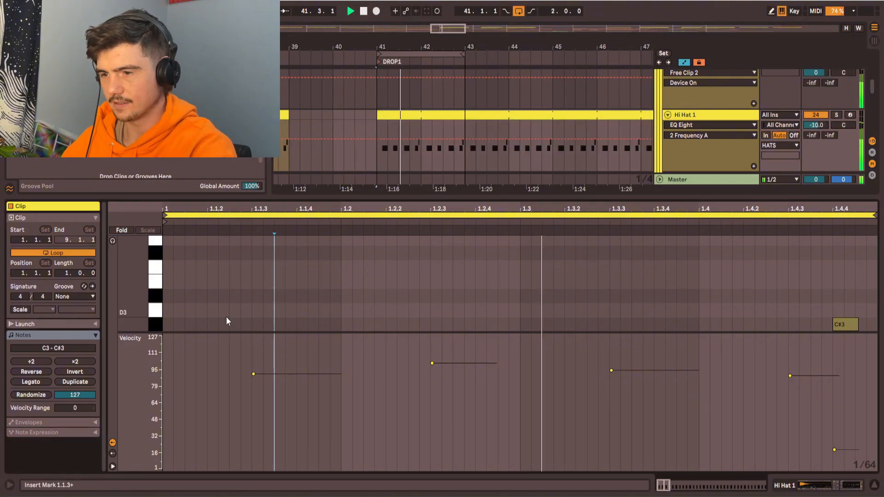
pyautogui.hotkey('shift', 'Tab')
pyautogui.click(350, 366)
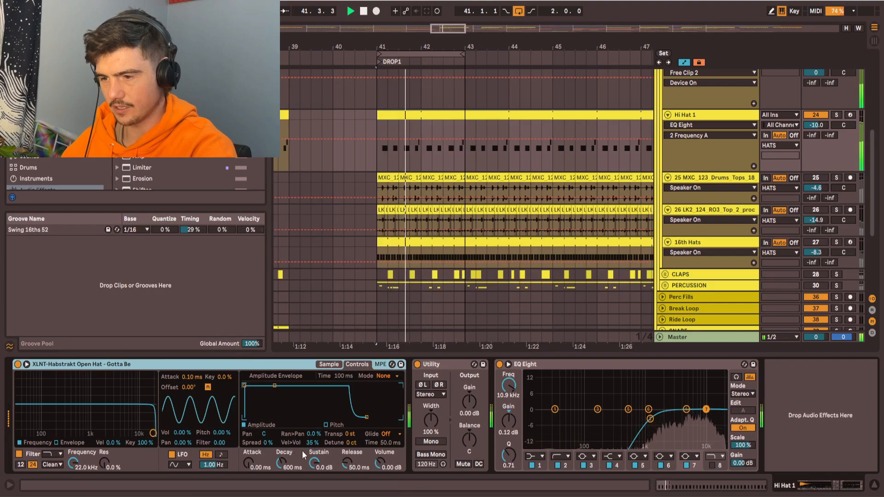
pyautogui.moveTo(312, 443); pyautogui.dragTo(312, 424)
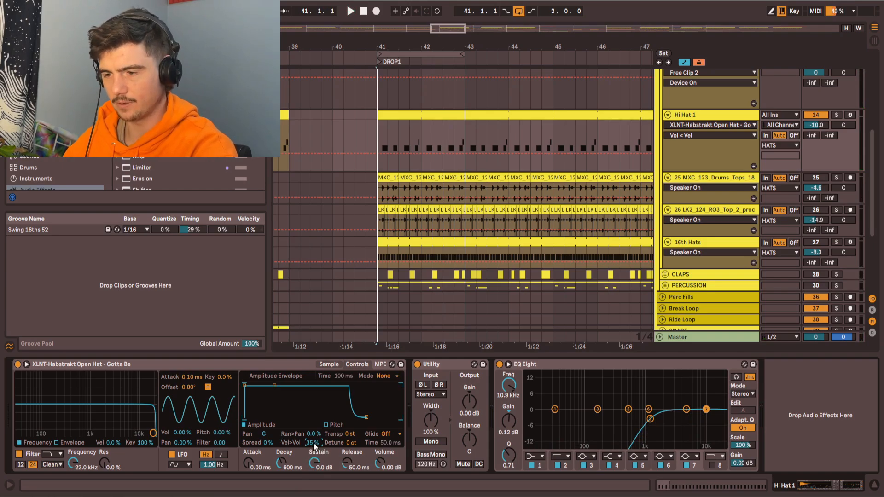
# Play the Hi Hat 1 clip while setting its first note's velocity to 127 and its second note's to 82
pyautogui.doubleClick(399, 112)
pyautogui.moveTo(331, 331); pyautogui.dragTo(319, 402)
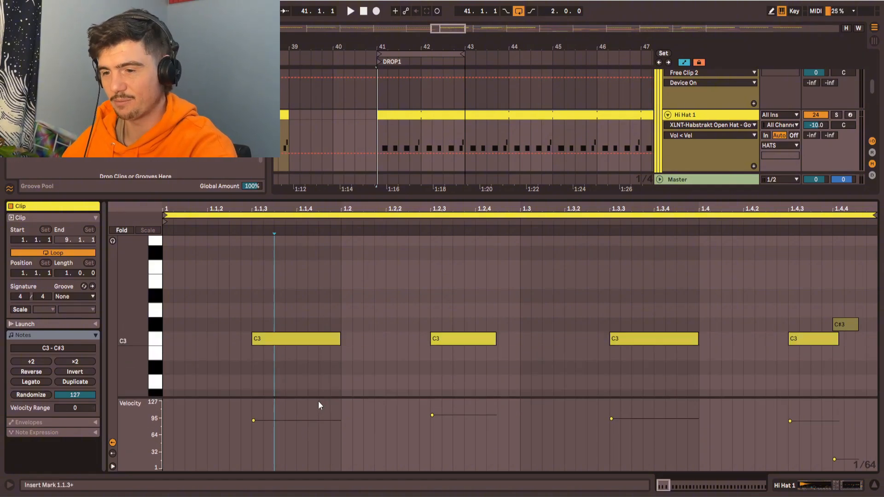
pyautogui.press('space')
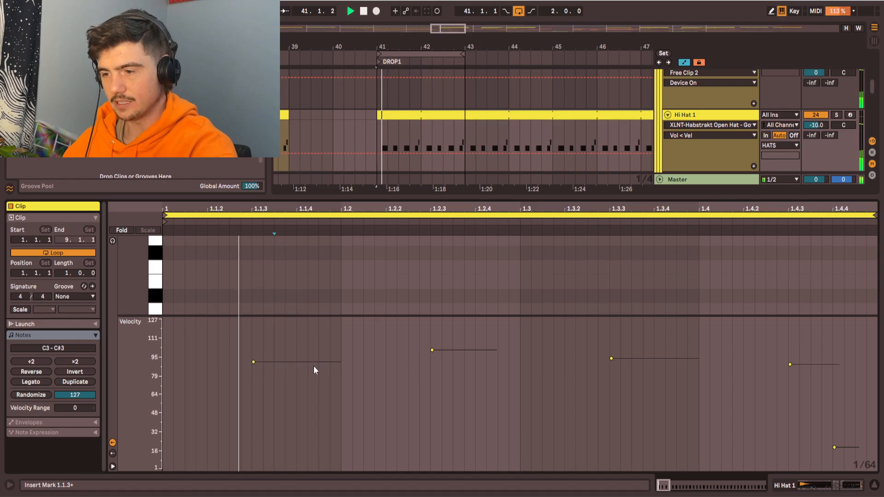
pyautogui.moveTo(315, 365); pyautogui.dragTo(306, 319)
pyautogui.moveTo(446, 353); pyautogui.dragTo(552, 407)
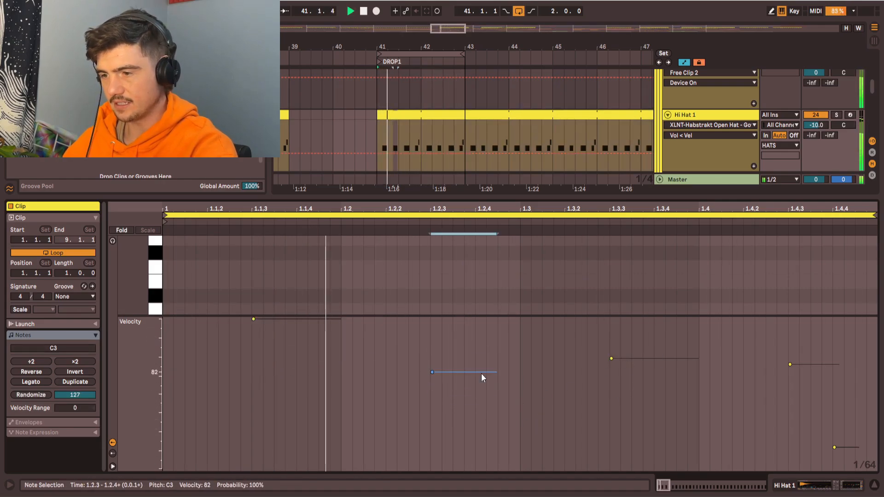
# Set the sampler's Vel>Vol to 100 % and try other velocities on the first two Hi Hat 1 notes
pyautogui.hotkey('shift', 'Tab')
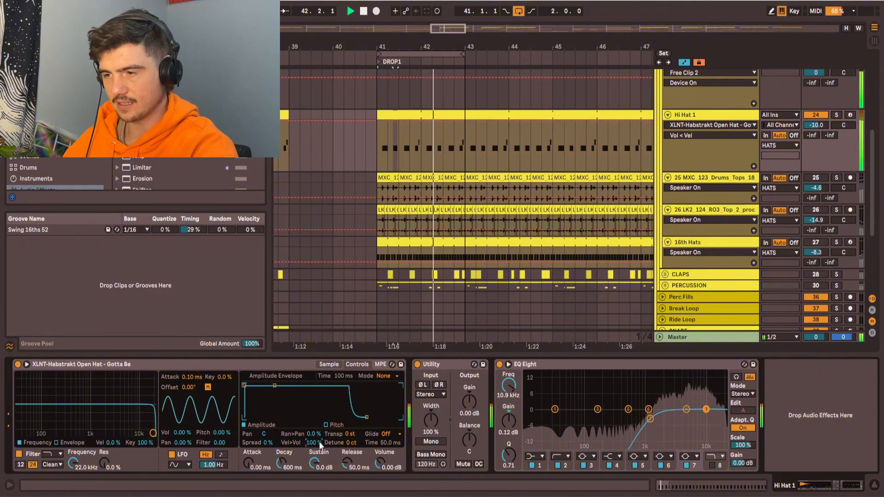
pyautogui.click(431, 113)
pyautogui.hotkey('shift', 'Tab')
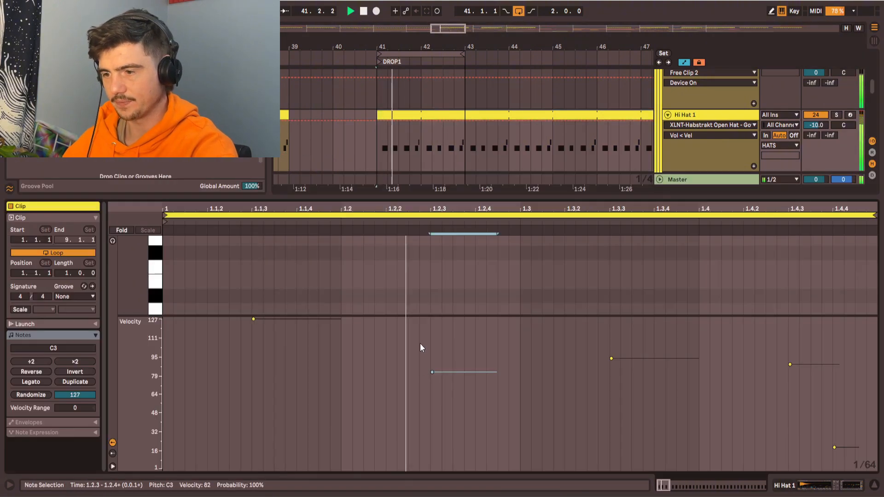
pyautogui.moveTo(302, 328); pyautogui.dragTo(302, 370)
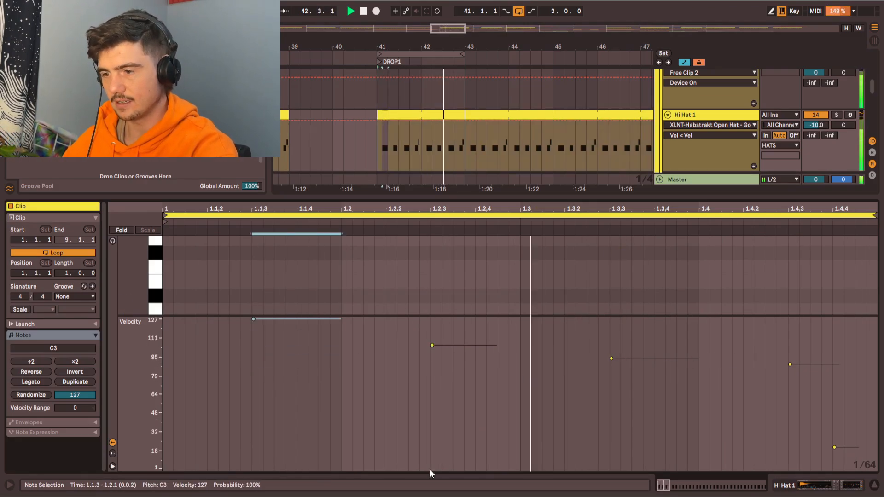
# Set the Open Hat sampler's Vel>Vol to 34 %, restore the note velocities and shrink the clip's velocity lane
pyautogui.hotkey('shift', 'Tab')
pyautogui.moveTo(312, 442); pyautogui.dragTo(313, 474)
pyautogui.click(602, 115)
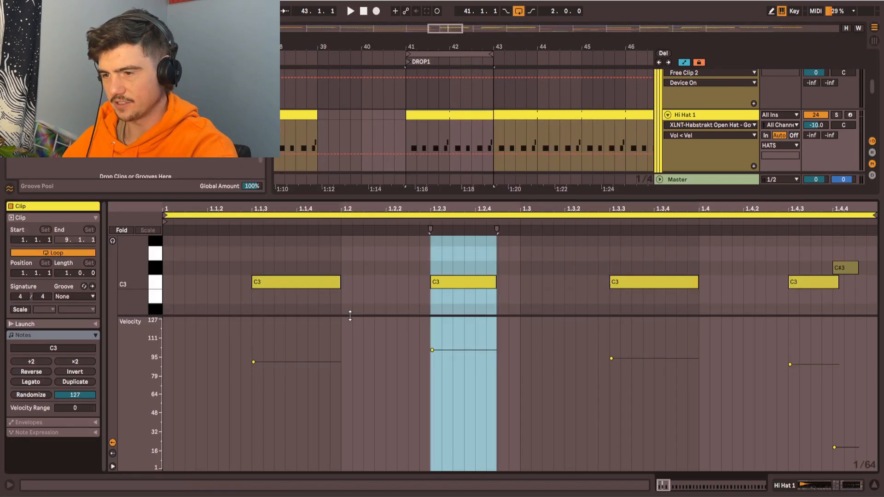
pyautogui.moveTo(350, 316); pyautogui.dragTo(350, 376)
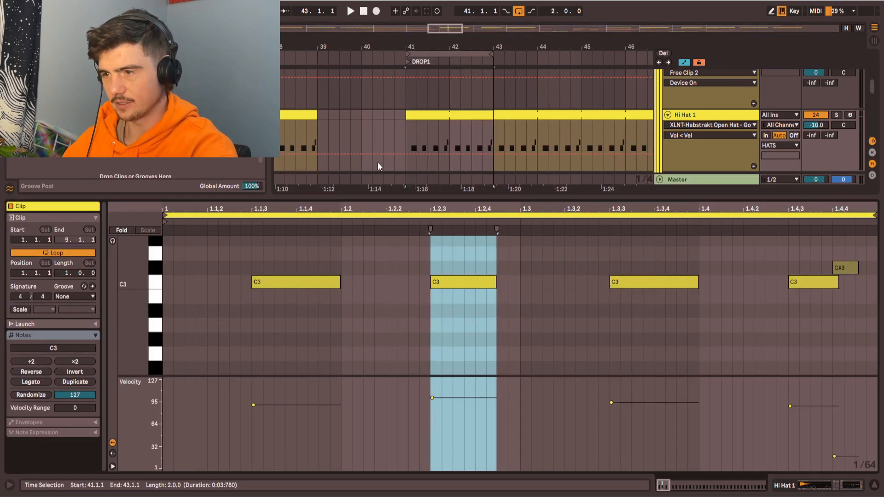
# Consolidate the Hi Hat 1 clip from 41.1.1 to 48.1.1 so all seven bars of notes are written out
pyautogui.scroll(-5, 379, 168)
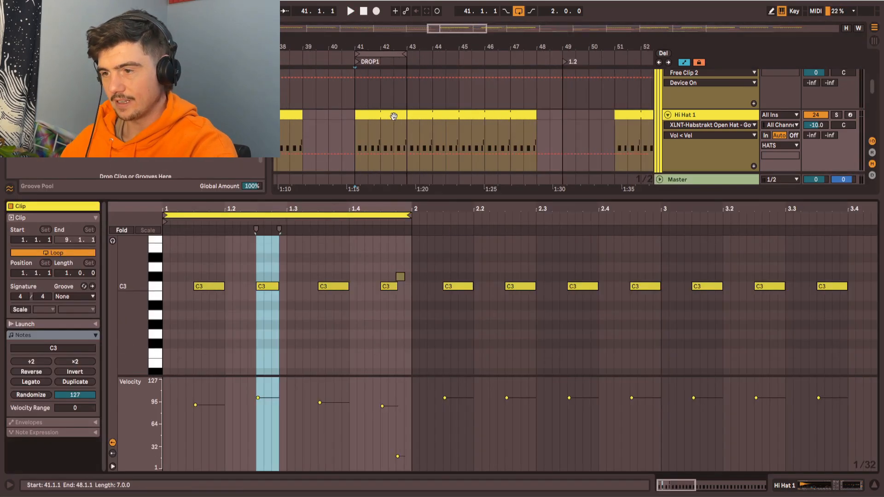
pyautogui.scroll(2, 394, 116)
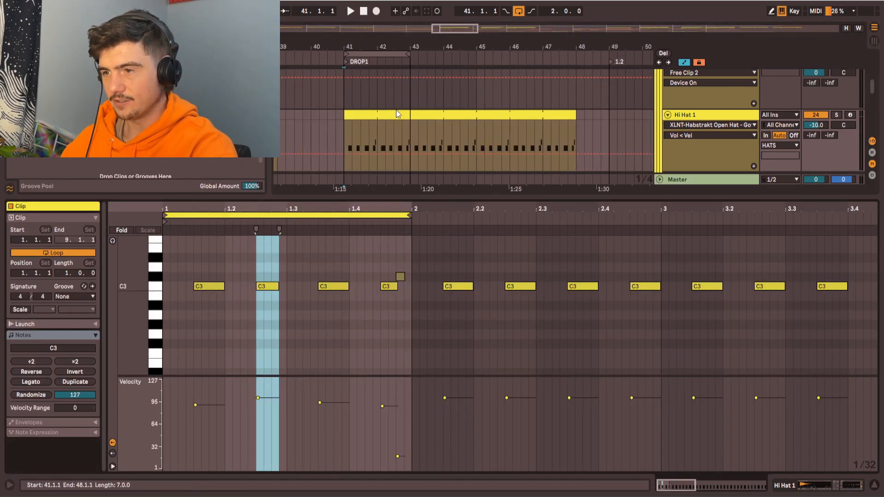
pyautogui.click(397, 114)
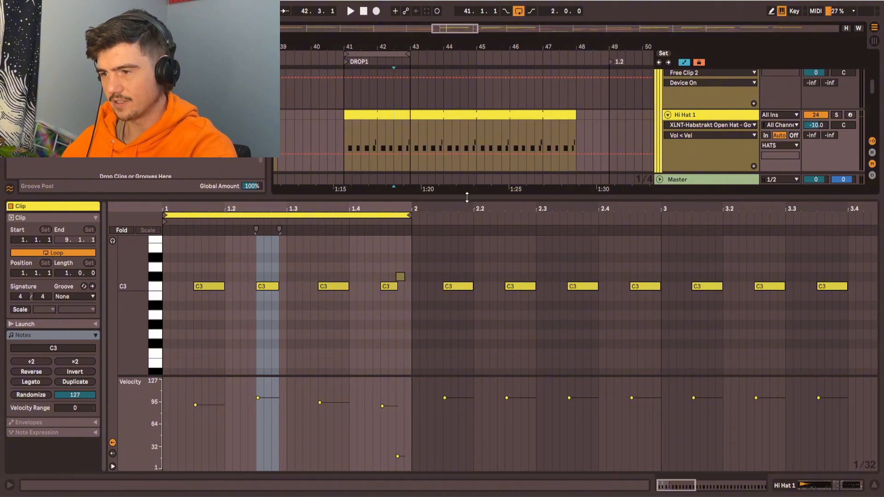
pyautogui.moveTo(467, 197); pyautogui.dragTo(467, 283)
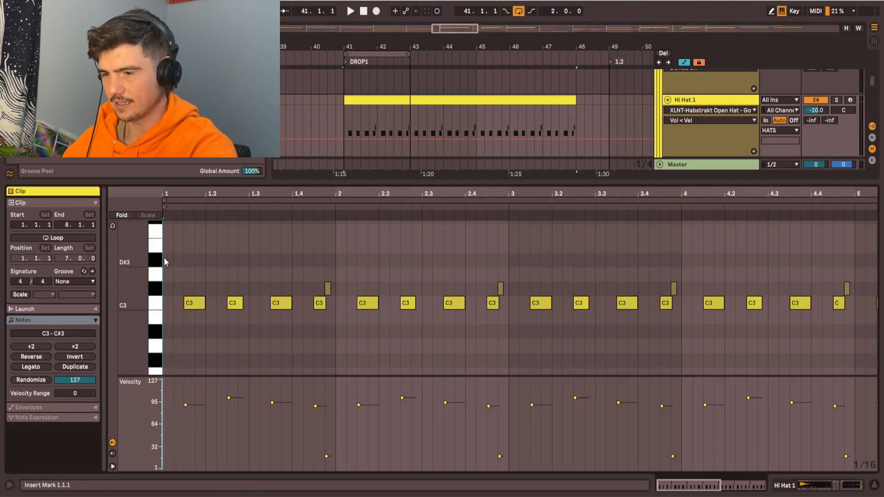
# Loop the clip's first bar from 1.1.1 to 2.1.1 and compare its notes with the following bar during playback
pyautogui.moveTo(165, 259); pyautogui.dragTo(336, 355)
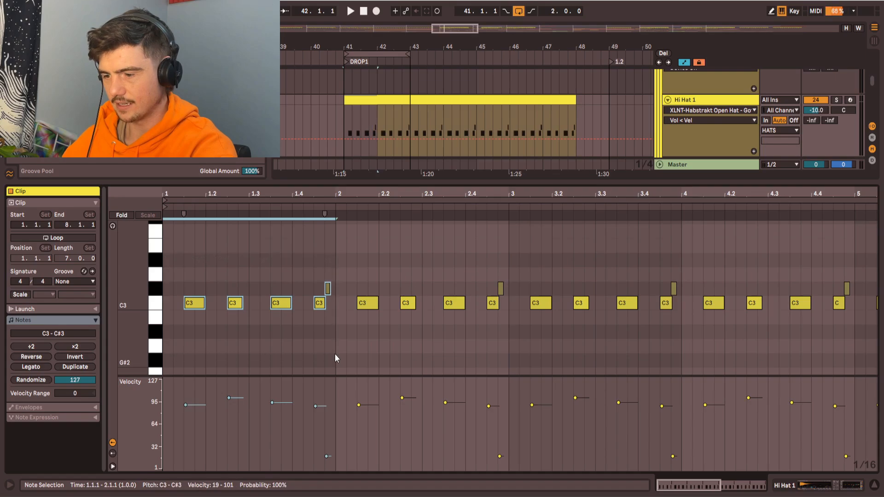
pyautogui.hotkey('ctrl', 'l')
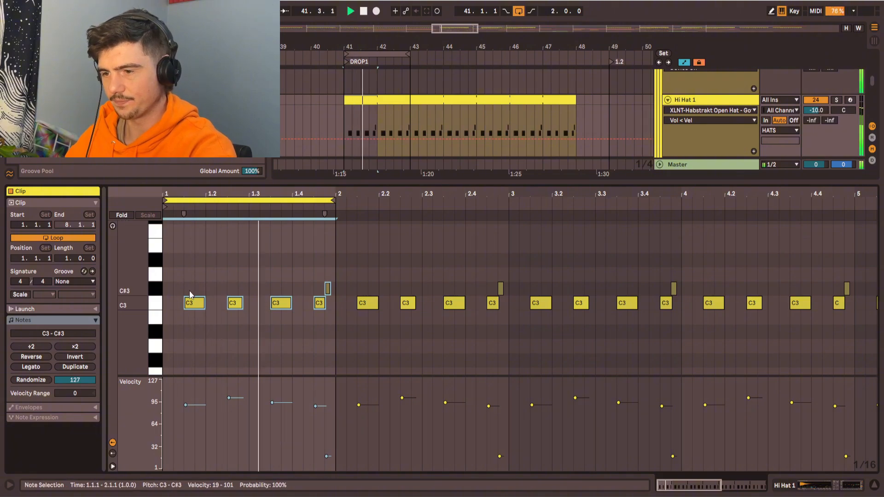
pyautogui.scroll(4, 191, 294)
pyautogui.moveTo(221, 274); pyautogui.dragTo(248, 256)
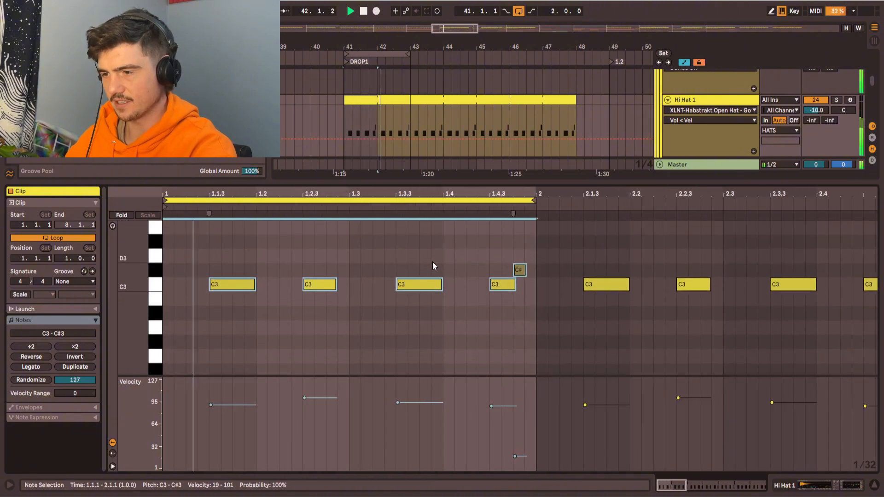
pyautogui.click(592, 284)
pyautogui.moveTo(597, 285); pyautogui.dragTo(635, 350)
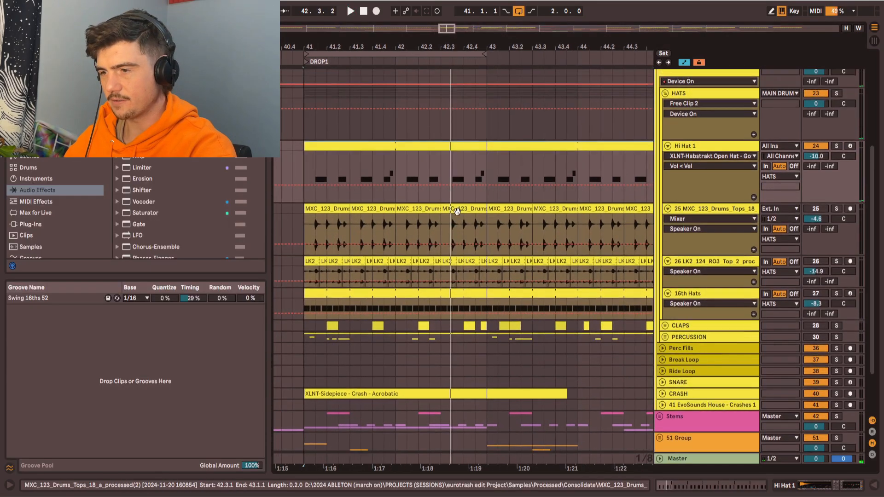
# Place the insert marker at 41.1.1 on Hi Hat 1 and examine the EQ Eight in its device chain
pyautogui.moveTo(457, 210); pyautogui.dragTo(454, 211)
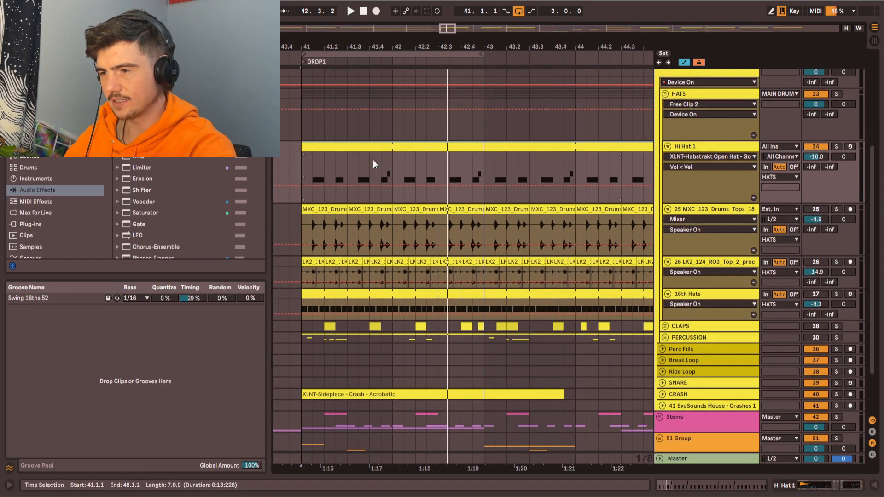
pyautogui.click(317, 162)
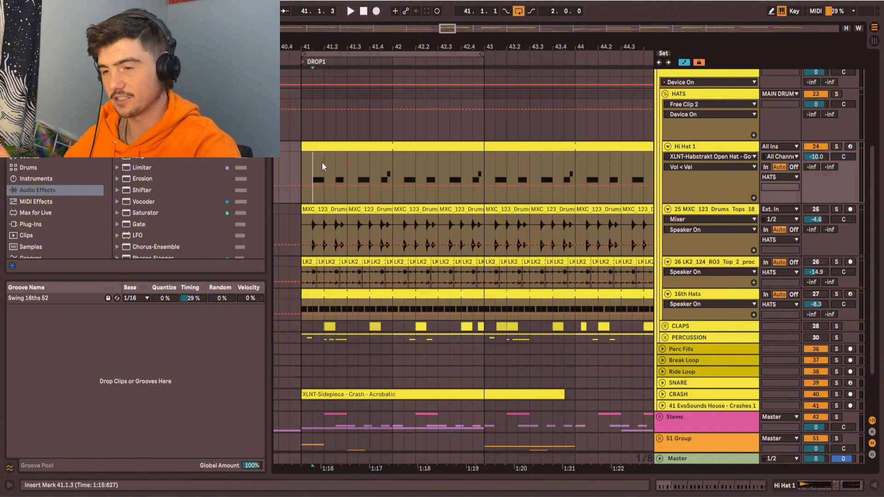
pyautogui.click(303, 162)
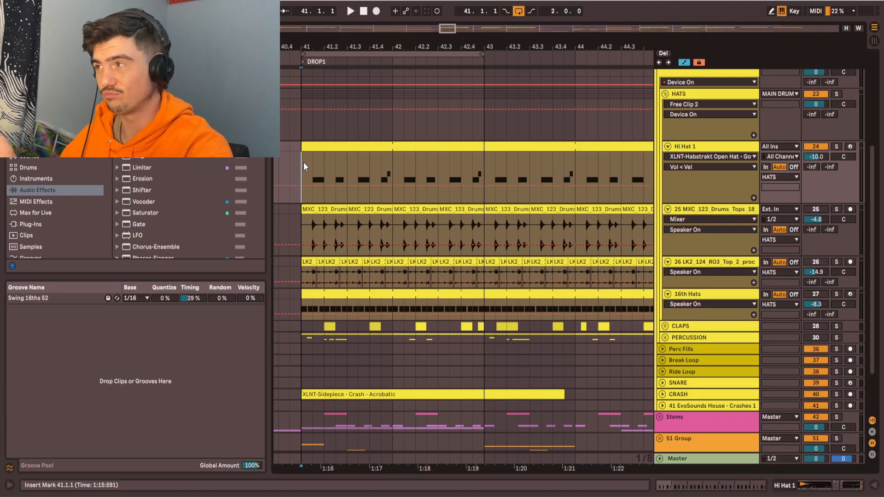
pyautogui.hotkey('ctrl', 'alt', 'l')
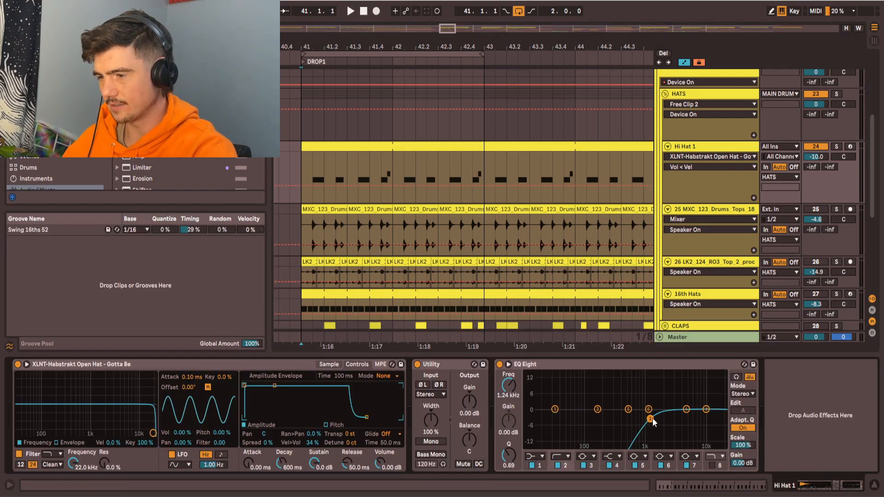
# Solo the MXC_123_Drums_Tops_18 track and play its loop from the start of the drop
pyautogui.click(326, 209)
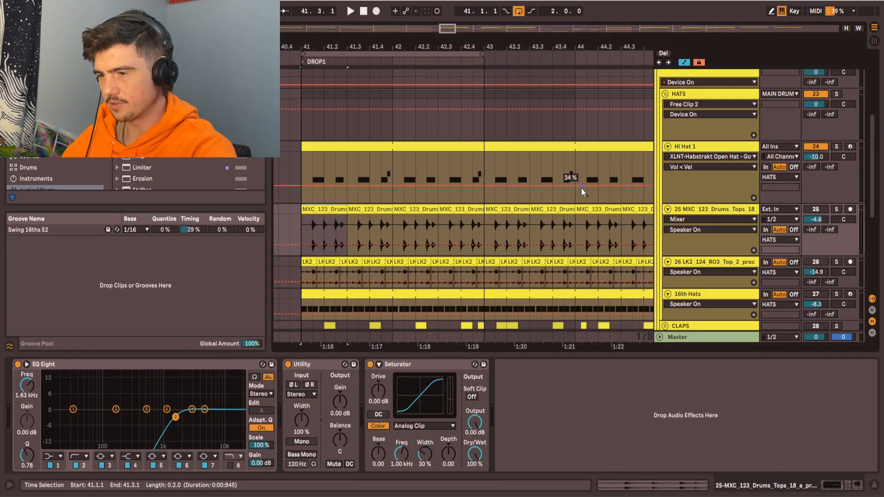
pyautogui.click(837, 209)
pyautogui.press('space')
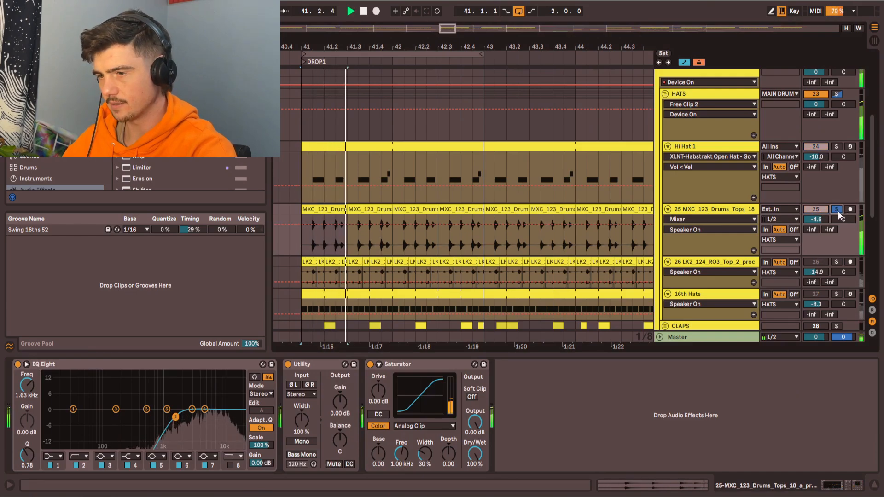
pyautogui.scroll(-3, 837, 212)
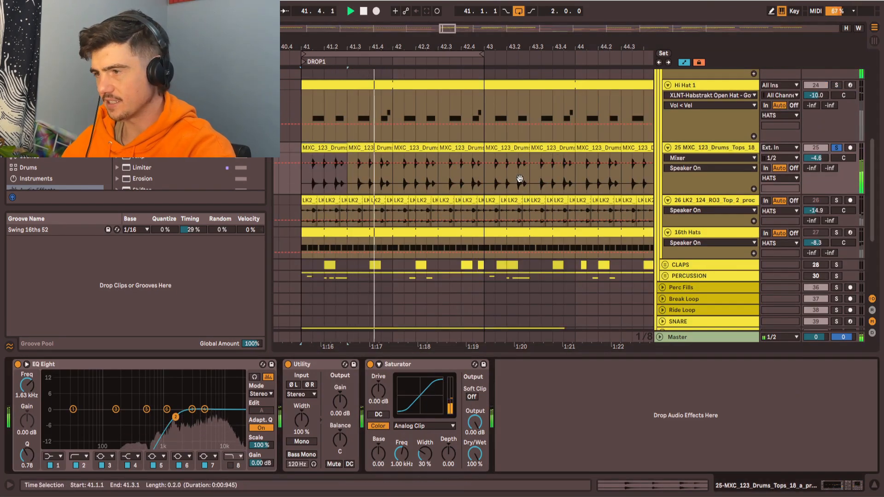
pyautogui.scroll(1, 851, 124)
pyautogui.press('space')
# Add Hi Hat 1 to the solo, play both layers together and mark 41.2.4 on the drum tops track
pyautogui.keyDown('ctrl'); pyautogui.click(837, 111); pyautogui.keyUp('ctrl')
pyautogui.press('space')
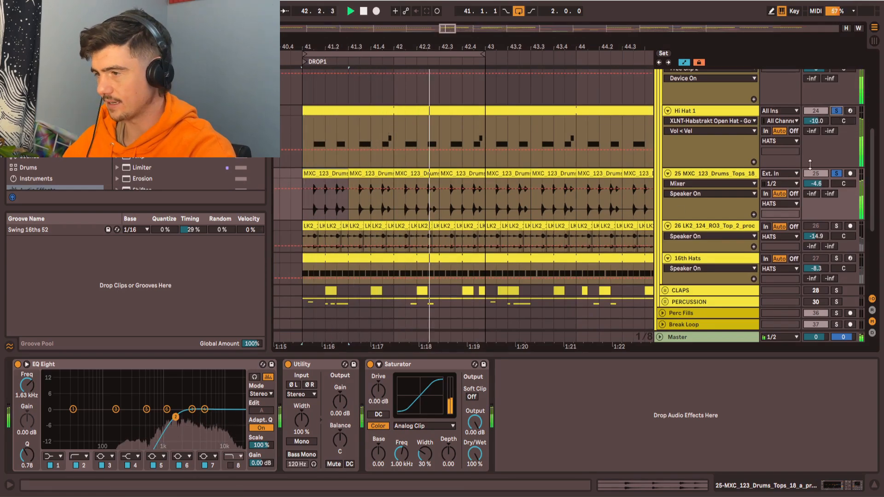
pyautogui.press('space')
pyautogui.scroll(2, 327, 213)
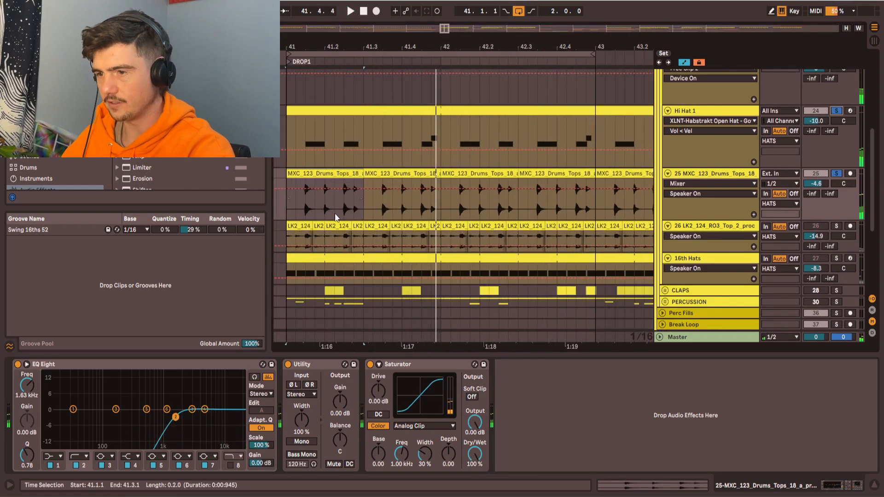
pyautogui.click(354, 181)
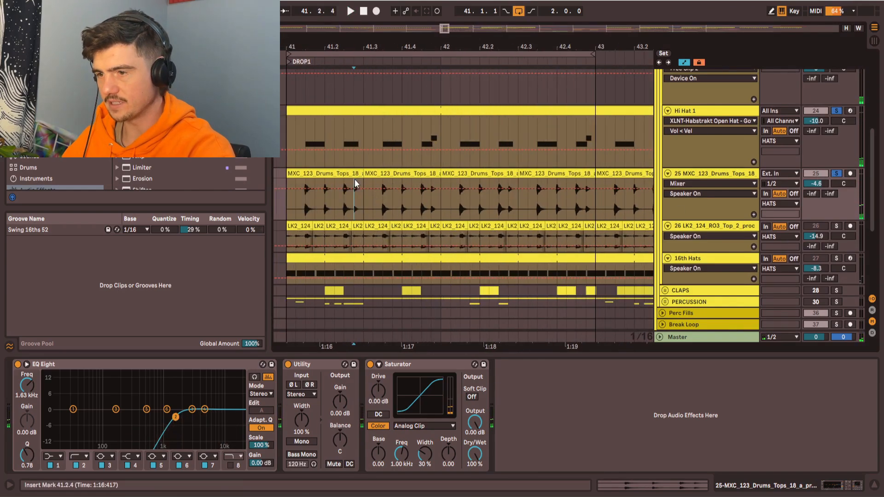
# Solo only the MXC drum tops again, play them, and select 41.4.3 to 41.4.4 on Hi Hat 1
pyautogui.click(836, 177)
pyautogui.press('space')
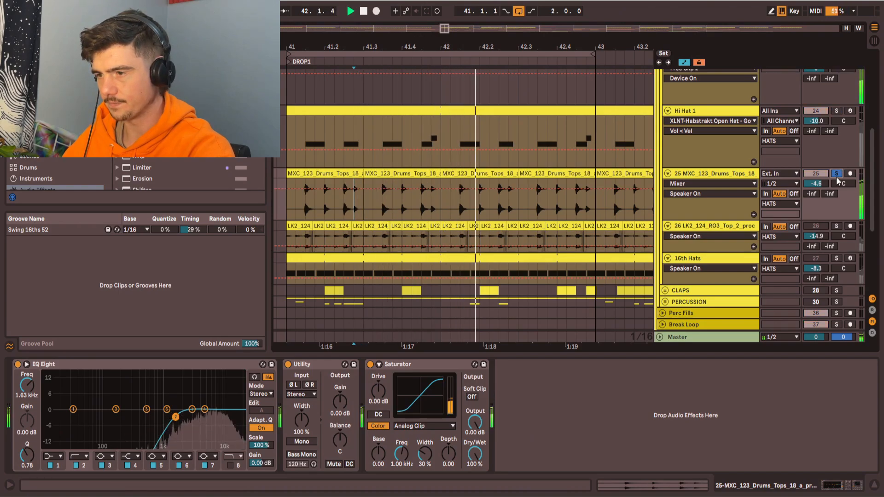
pyautogui.press('space')
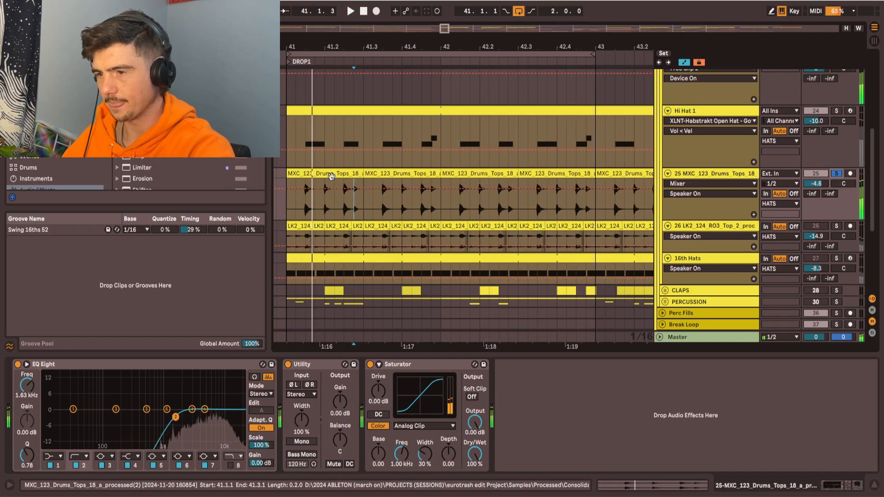
pyautogui.click(347, 174)
pyautogui.moveTo(421, 120); pyautogui.dragTo(437, 119)
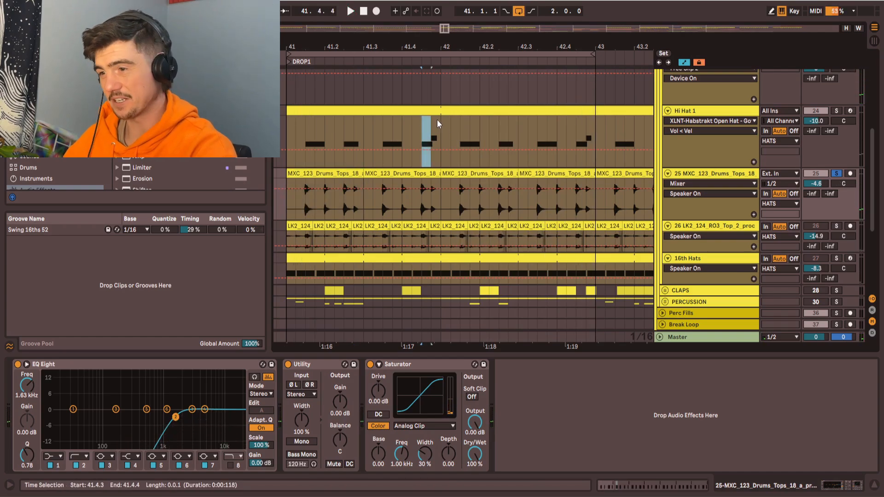
# Select the MXC drum tops clips from 41.1.1 and 41.3.1 to examine how the short loop repeats
pyautogui.click(360, 174)
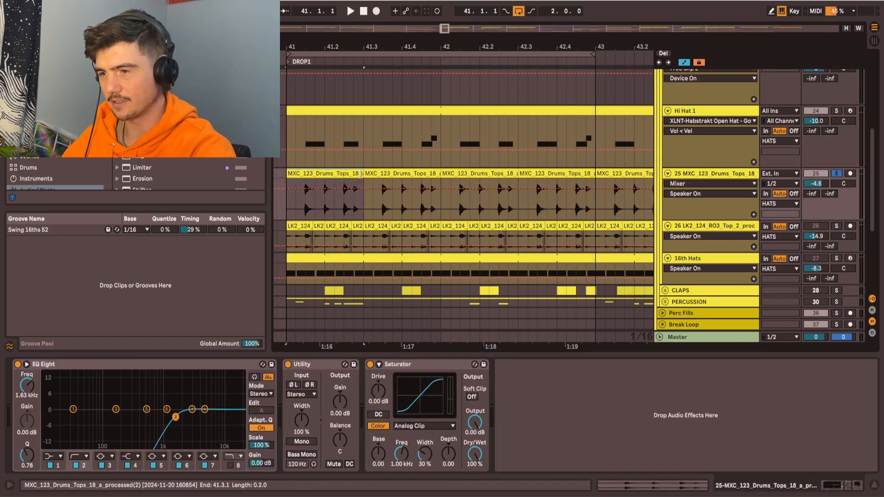
pyautogui.moveTo(471, 173); pyautogui.dragTo(433, 176)
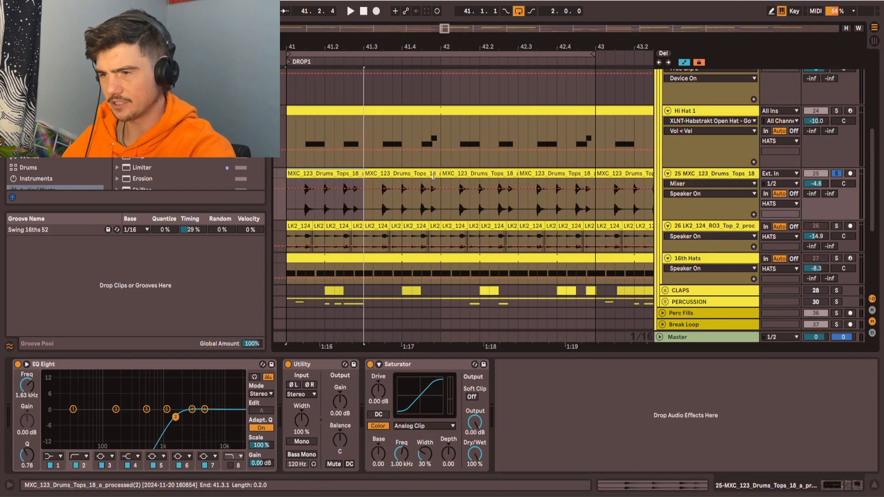
pyautogui.click(435, 174)
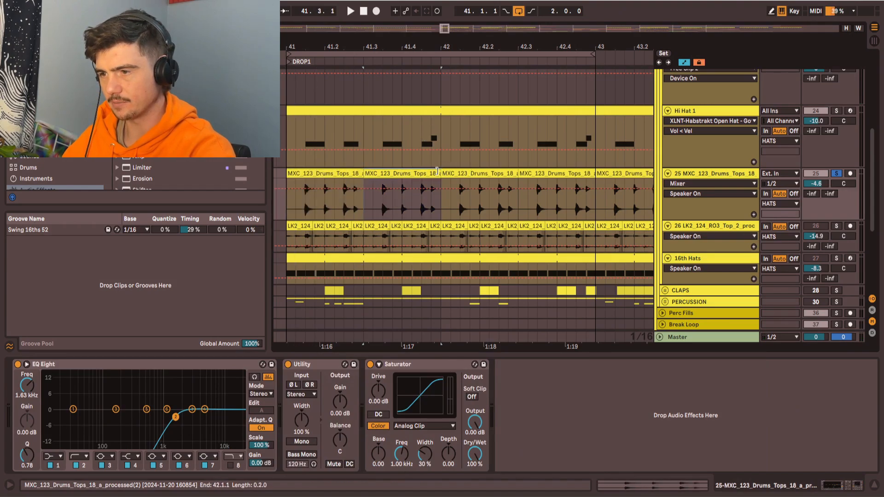
pyautogui.moveTo(591, 169); pyautogui.dragTo(443, 171)
pyautogui.click(324, 173)
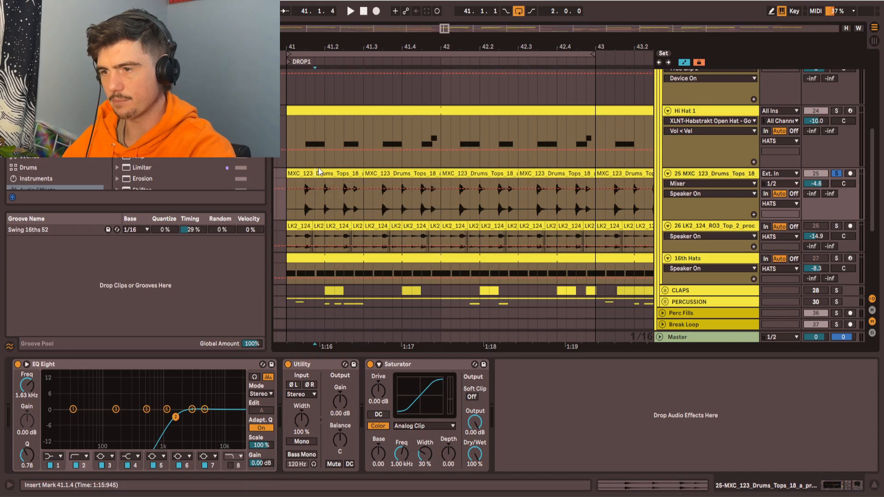
# Add Hi Hat 1 to the solo and play it together with the MXC drum tops from the drop's start
pyautogui.click(837, 112)
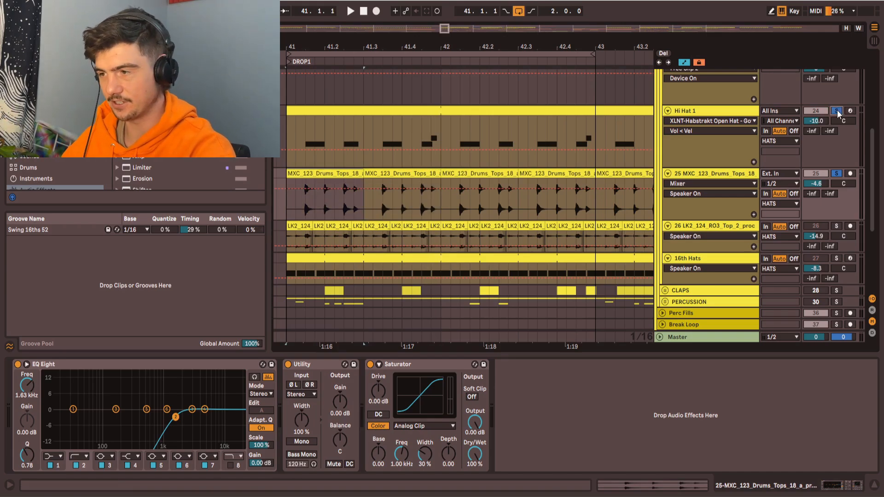
pyautogui.press('space')
pyautogui.scroll(-1, 529, 190)
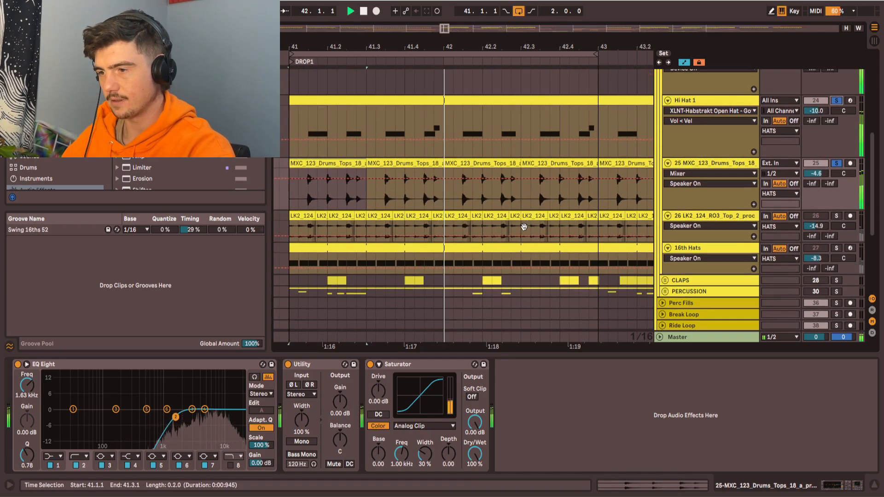
pyautogui.scroll(3, 531, 227)
pyautogui.press('space')
# Solo only the LK2_124_RO3_Top_2 track and play its loop from the start of the drop
pyautogui.click(826, 217)
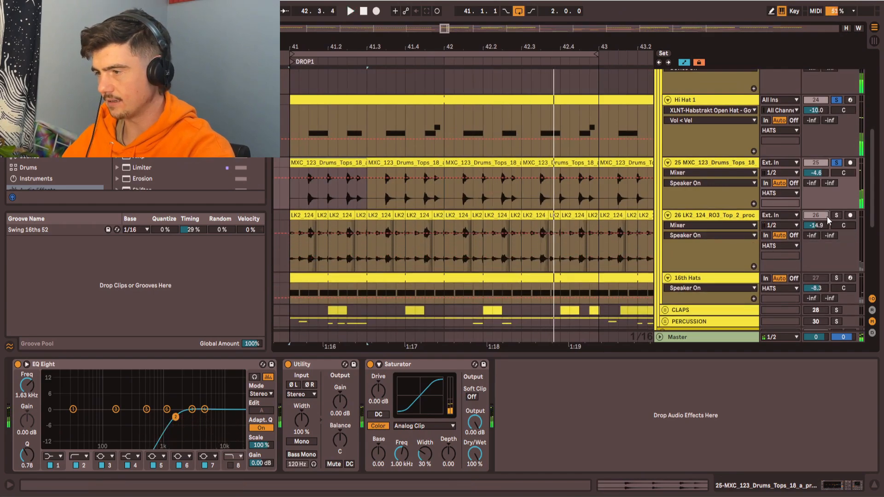
pyautogui.click(837, 215)
pyautogui.press('space')
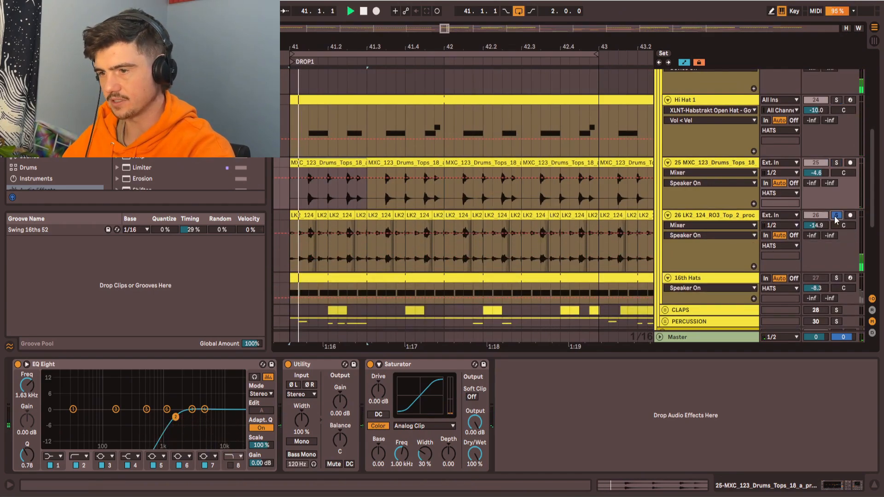
pyautogui.scroll(-2, 672, 161)
# Delete the LK2_124_RO3_Top_2 track and place the insert marker at 41.1.1 on 16th Hats
pyautogui.click(668, 151)
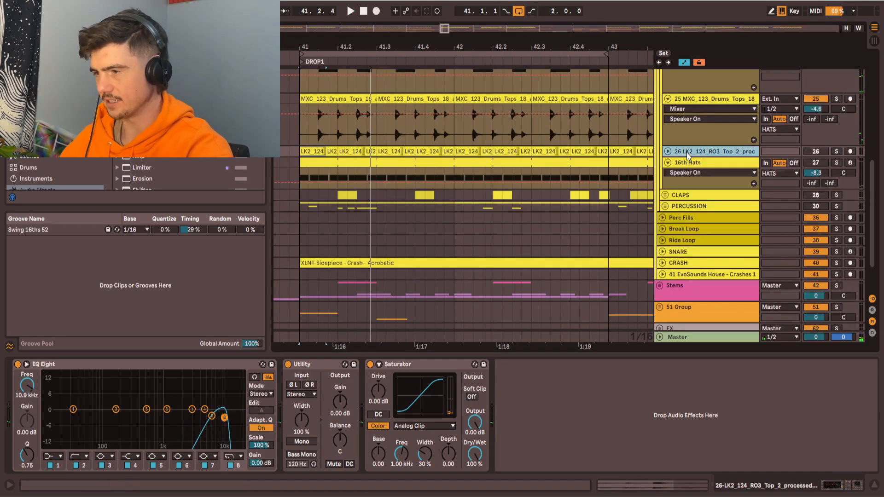
pyautogui.press('Delete')
pyautogui.click(291, 196)
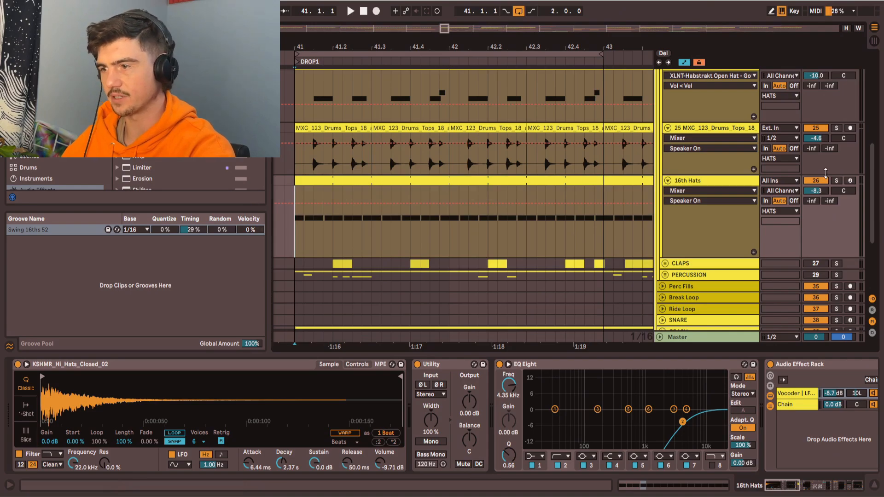
# Open the 16th Hats clip in the note editor, solo its track and play the pattern
pyautogui.click(435, 180)
pyautogui.doubleClick(438, 178)
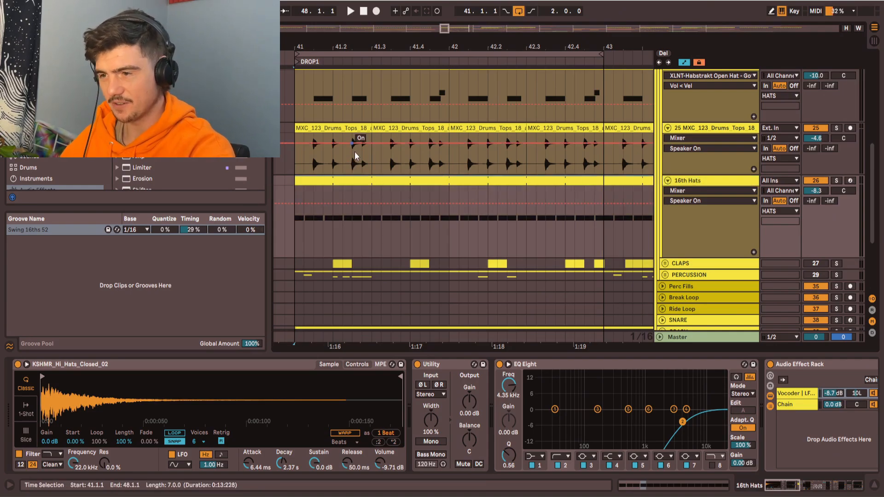
pyautogui.scroll(-2, 498, 327)
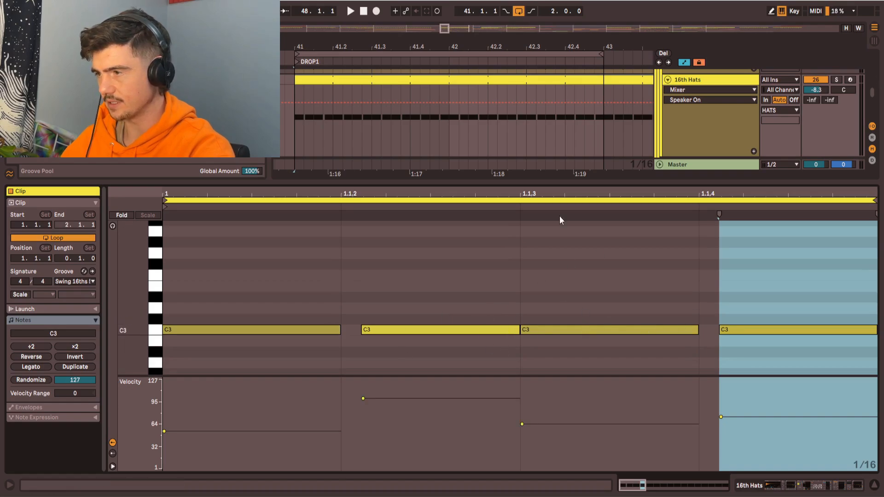
pyautogui.click(836, 80)
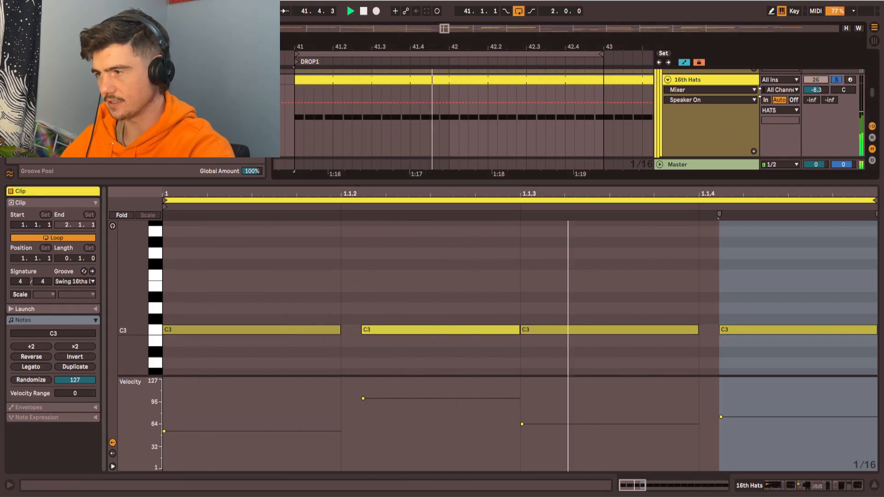
# Deactivate the C3 note at 1.1.3, compare the pattern with the 16th Hats unsoloed, and reactivate the note
pyautogui.click(601, 328)
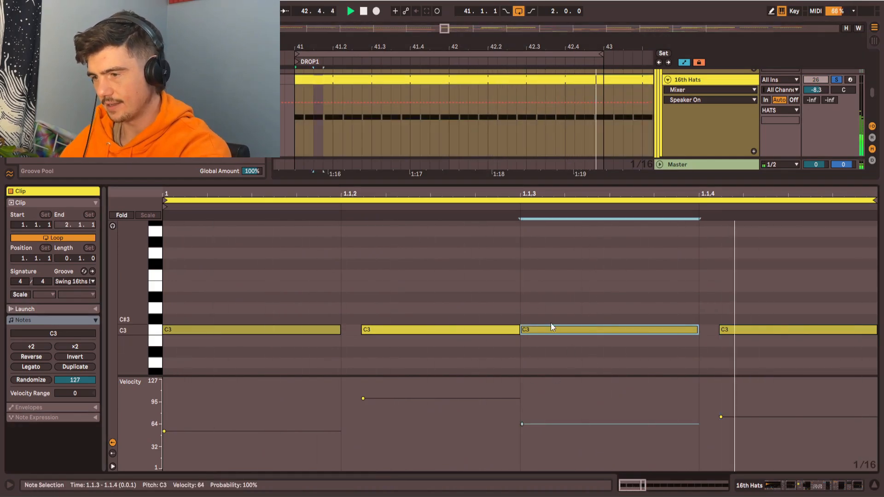
pyautogui.press('0')
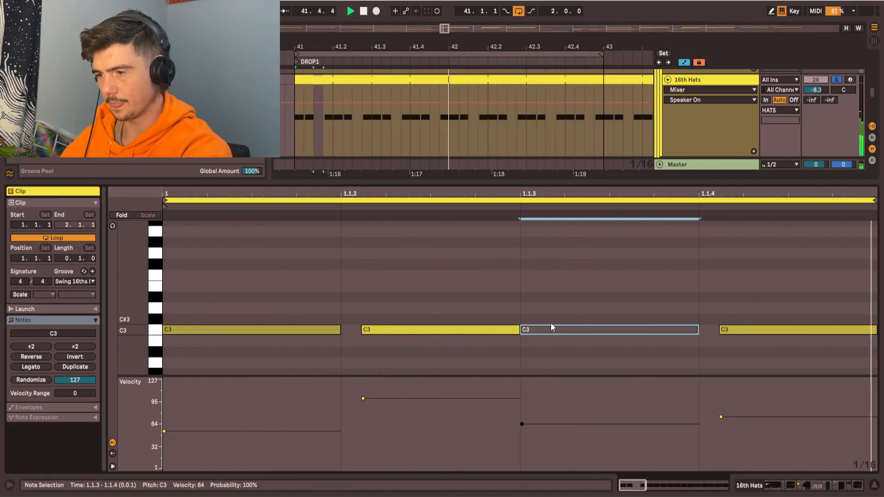
pyautogui.click(837, 80)
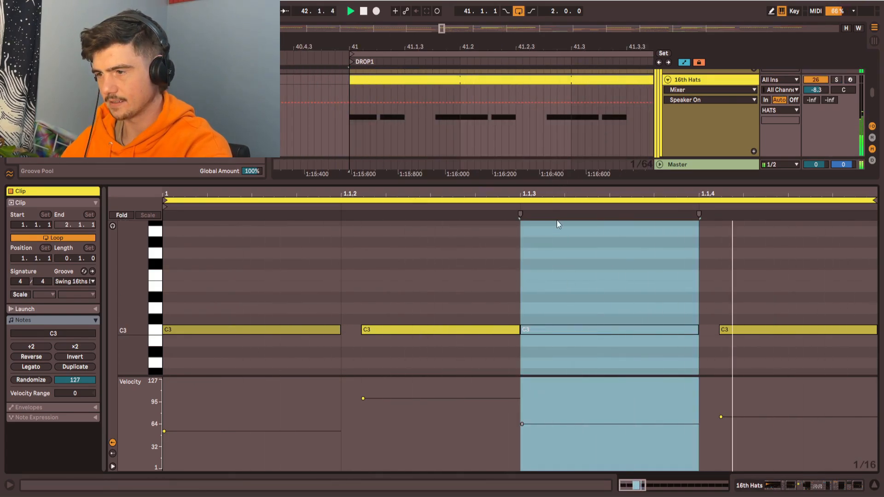
pyautogui.click(567, 330)
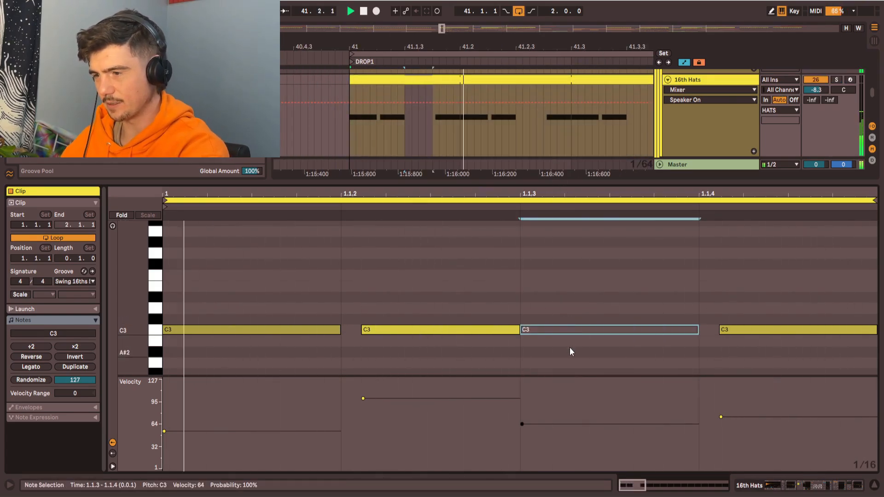
pyautogui.press('0')
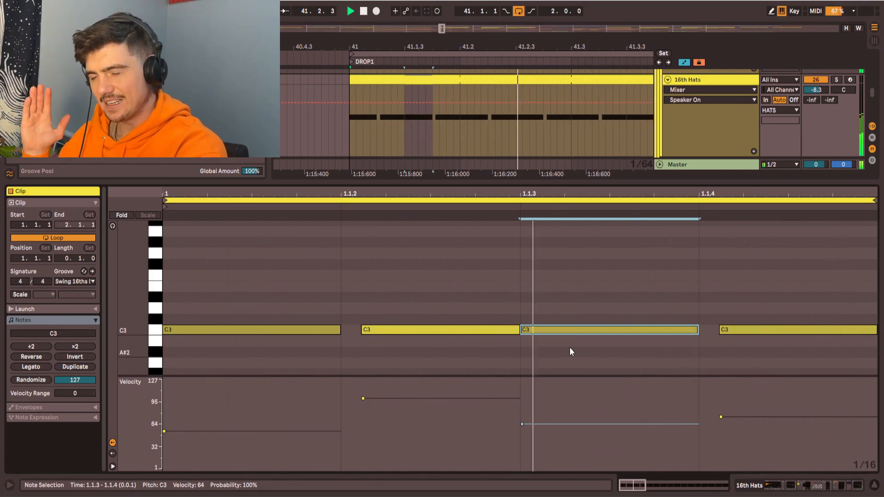
# Stop playback, switch the 1.1.3 note off and on again, and restart the full mix
pyautogui.press('space')
pyautogui.press('0')
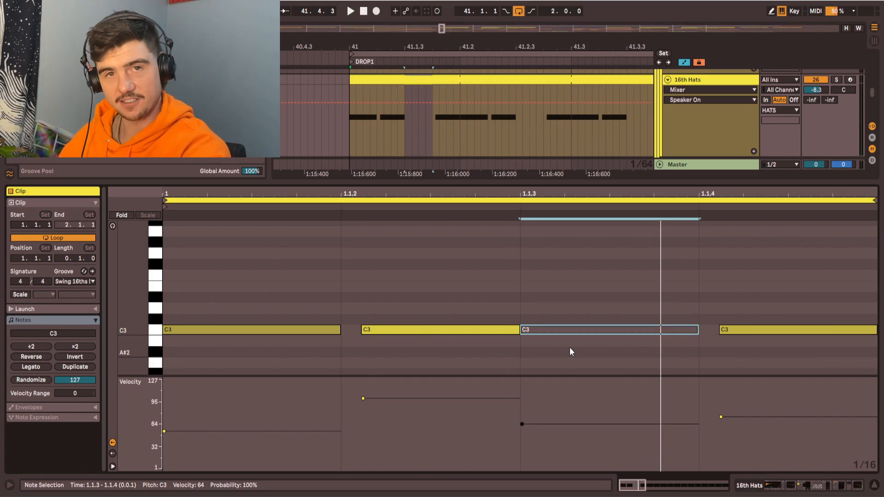
pyautogui.press('0')
pyautogui.press('space')
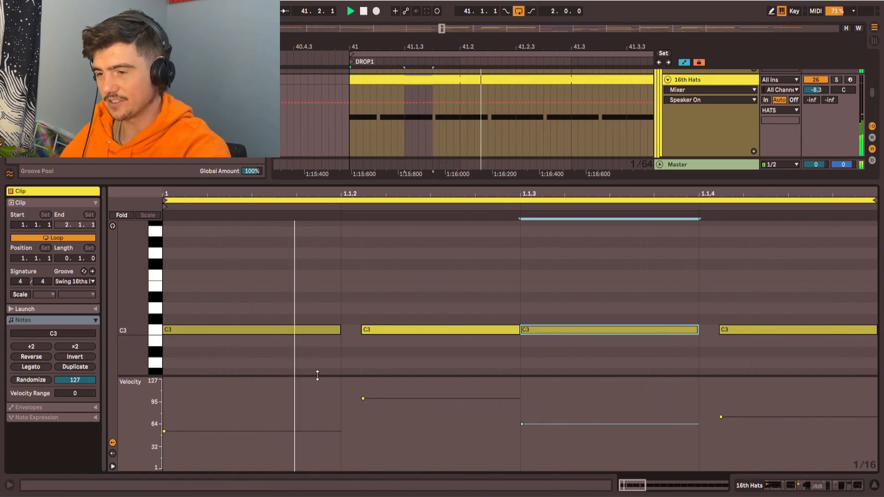
# Enlarge the clip's velocity lane and select the hat notes one by one to examine their velocities
pyautogui.moveTo(316, 375); pyautogui.dragTo(318, 295)
pyautogui.click(265, 399)
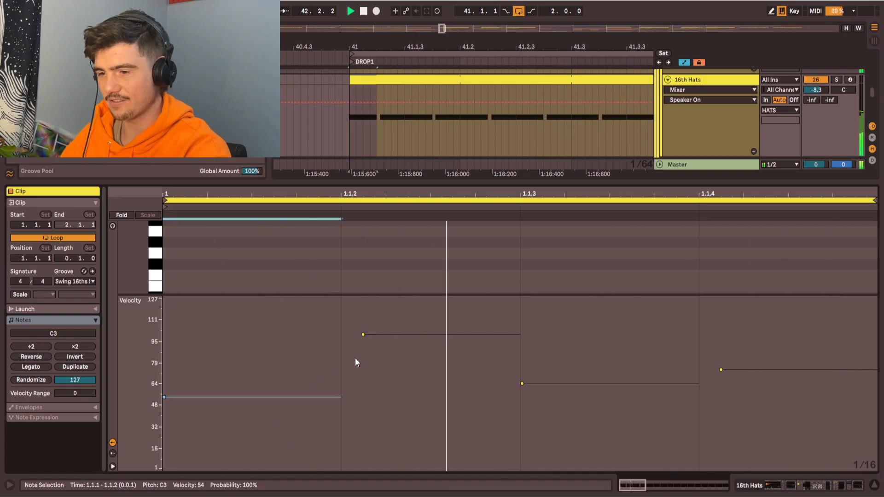
pyautogui.click(401, 335)
pyautogui.click(569, 388)
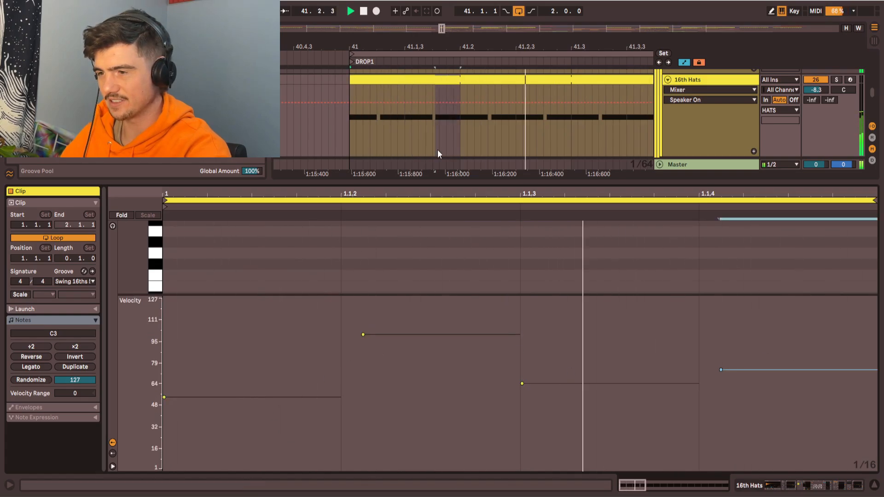
# Raise the second hat note's velocity to 127, listen to it, and undo the change
pyautogui.moveTo(411, 340); pyautogui.dragTo(412, 305)
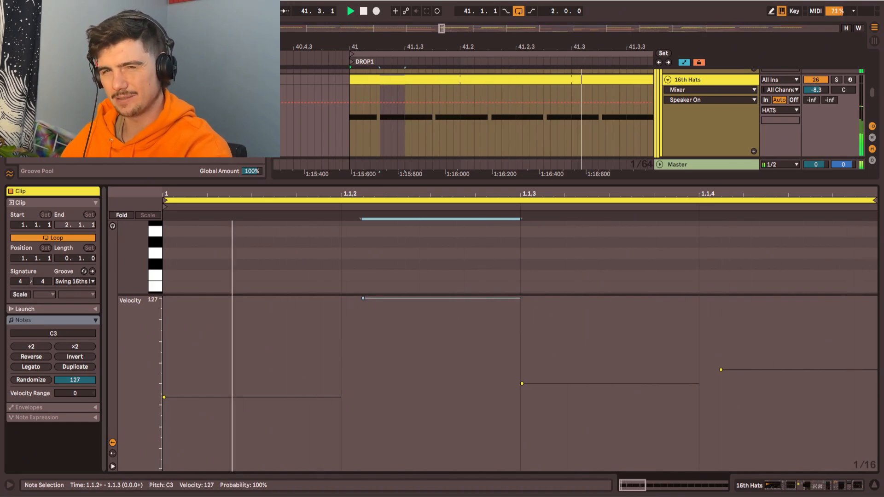
pyautogui.hotkey('ctrl', 'z')
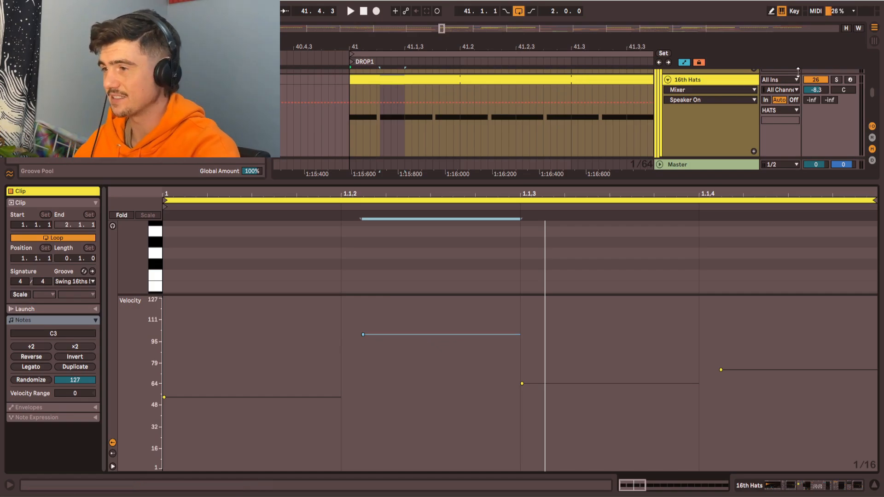
# Show the 16th Hats device chain, solo the track and play it
pyautogui.click(697, 80)
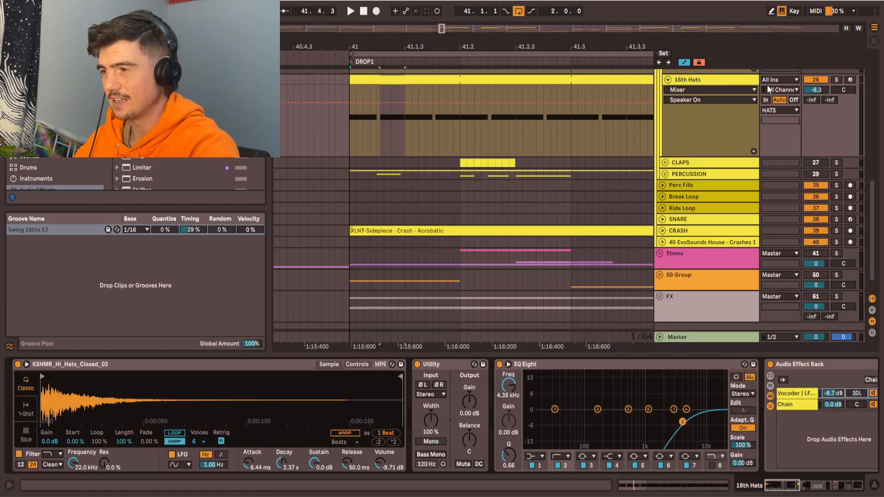
pyautogui.click(837, 80)
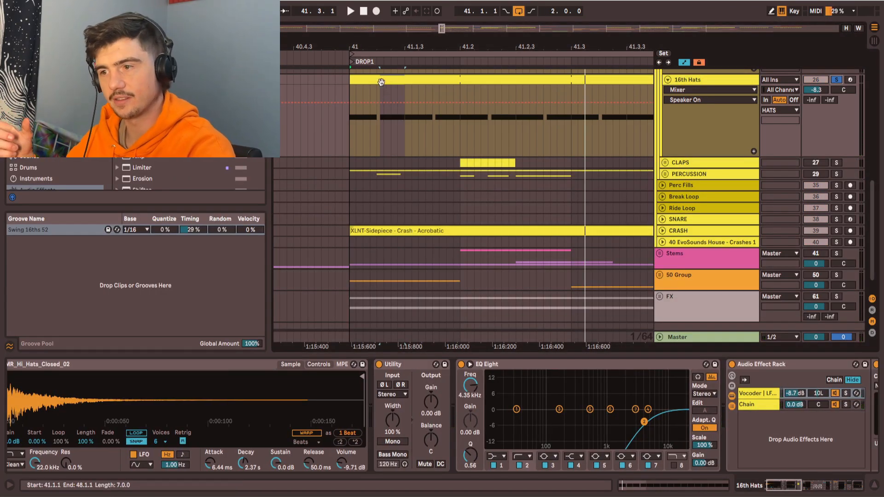
pyautogui.press('space')
# Reopen the 16th Hats clip, lower the second note's velocity, raise the third to 102 and the fourth above it, and play the pattern
pyautogui.click(348, 93)
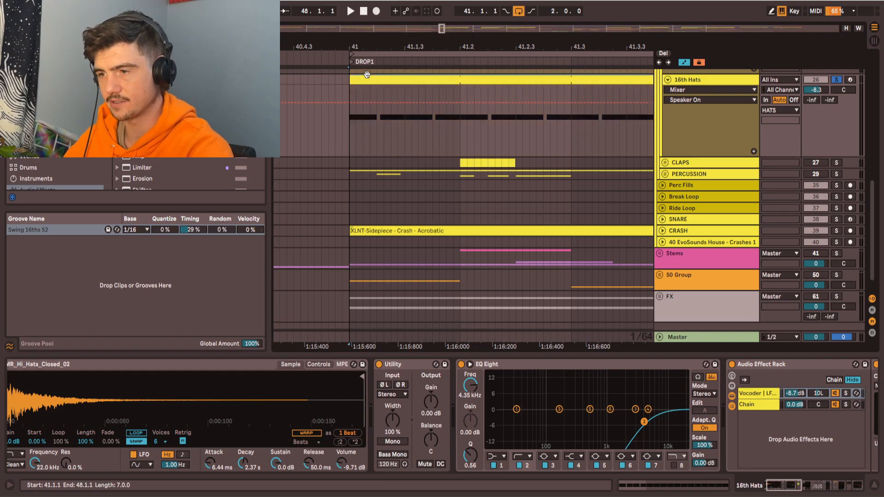
pyautogui.doubleClick(349, 93)
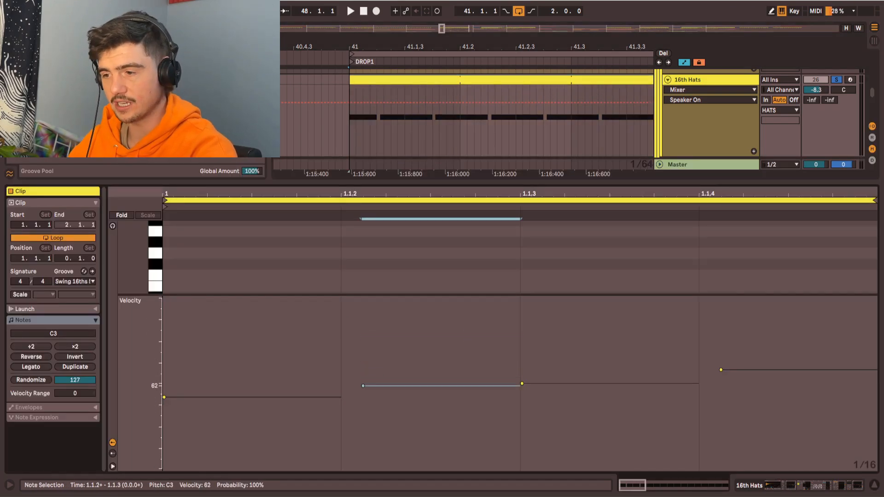
pyautogui.moveTo(659, 324); pyautogui.dragTo(748, 455)
pyautogui.moveTo(721, 370); pyautogui.dragTo(721, 324)
pyautogui.moveTo(522, 383); pyautogui.dragTo(521, 379)
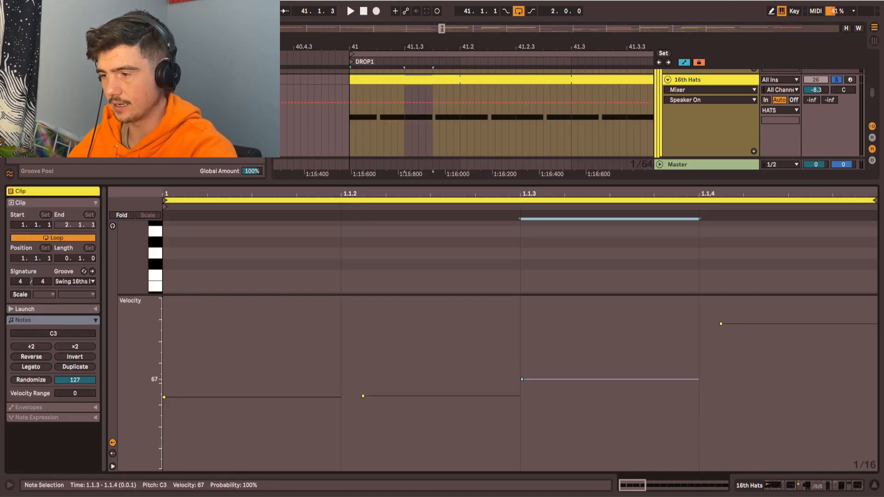
pyautogui.press('space')
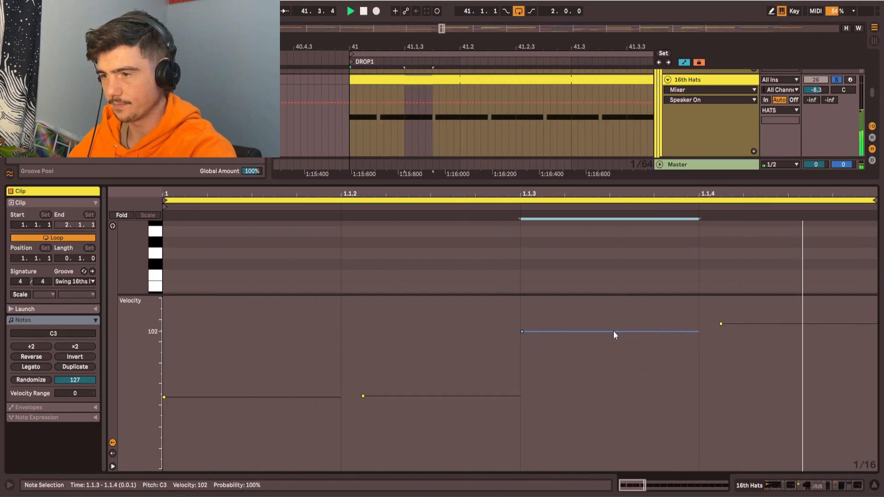
# Stop playback and undo the velocity changes to the second, third and fourth hat notes
pyautogui.press('space')
pyautogui.hotkey('ctrl', 'z')
pyautogui.hotkey('ctrl', 'z')
pyautogui.hotkey('ctrl', 'z')
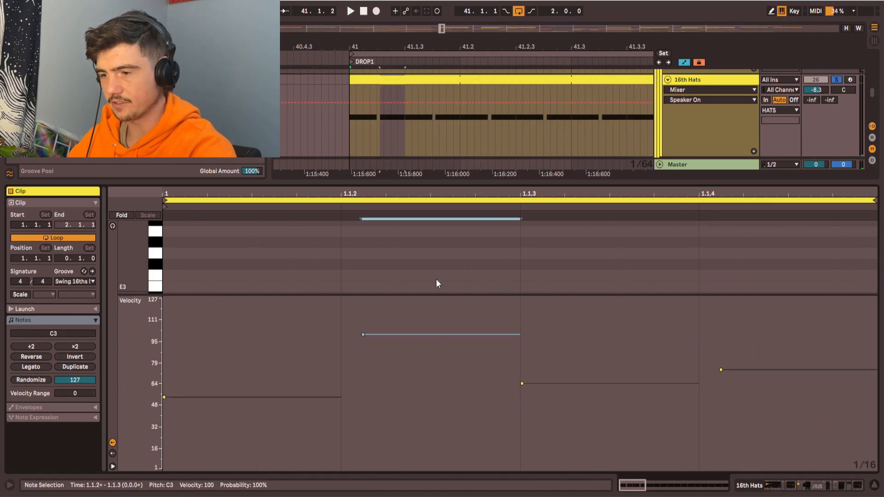
# Select the third and fourth hat notes, raise their velocities together and play the pattern
pyautogui.moveTo(509, 318); pyautogui.dragTo(743, 405)
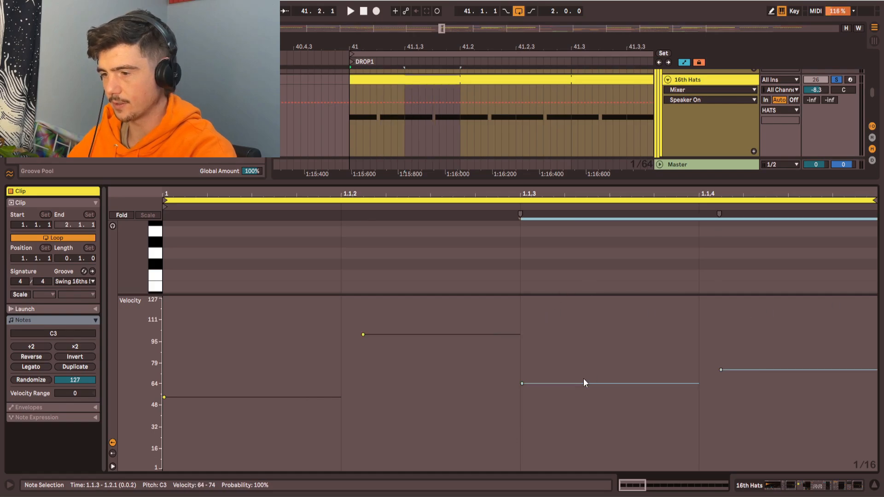
pyautogui.moveTo(721, 370); pyautogui.dragTo(721, 301)
pyautogui.press('space')
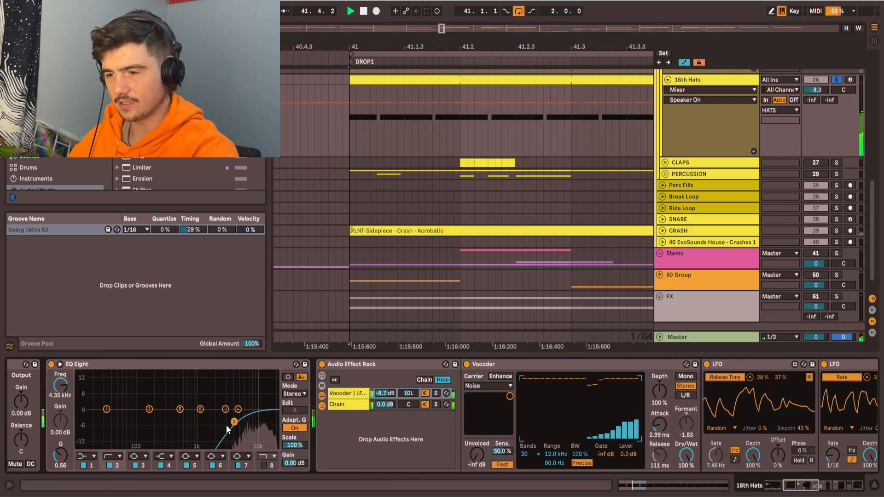
# Select the Vocoder chain in the 16th Hats Audio Effect Rack and examine its devices
pyautogui.moveTo(234, 422); pyautogui.dragTo(178, 420)
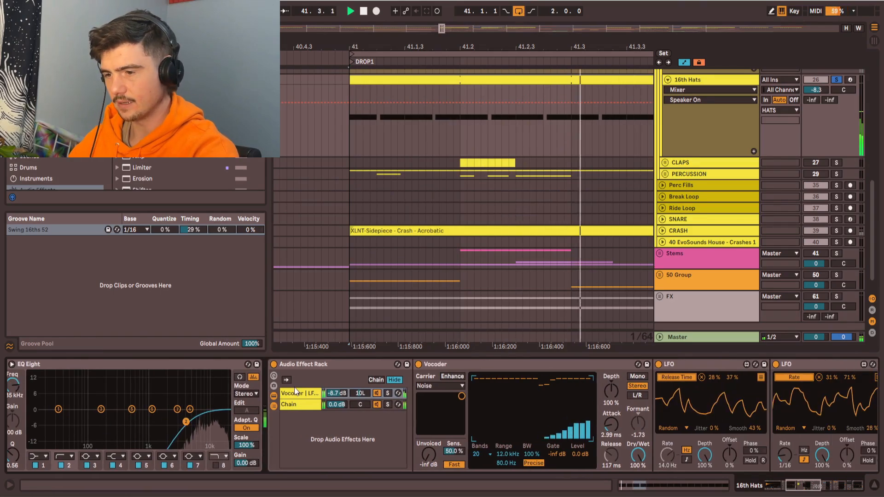
pyautogui.click(294, 392)
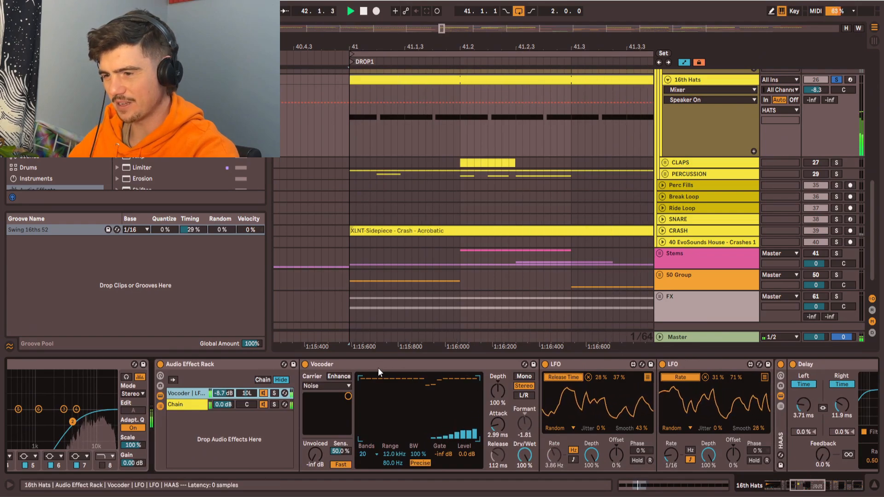
# Review the first LFO's waveform shape options in the Vocoder chain, leaving Random selected
pyautogui.press('b')
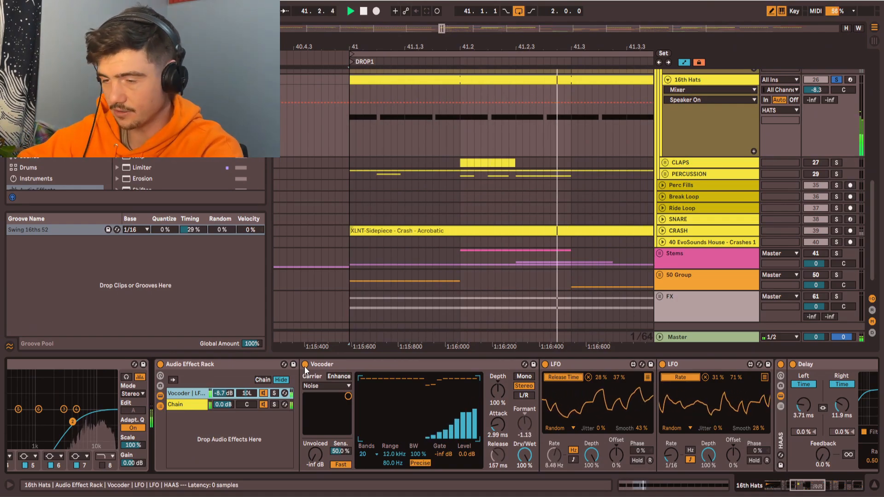
pyautogui.click(582, 367)
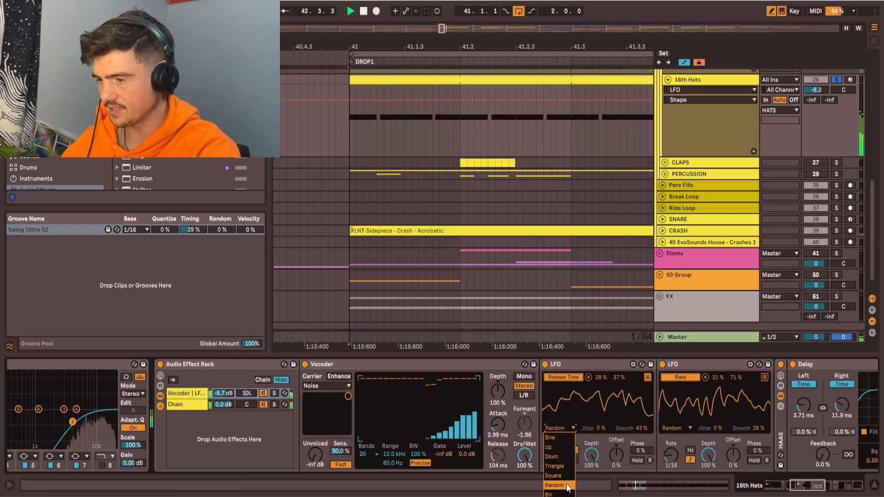
pyautogui.click(628, 377)
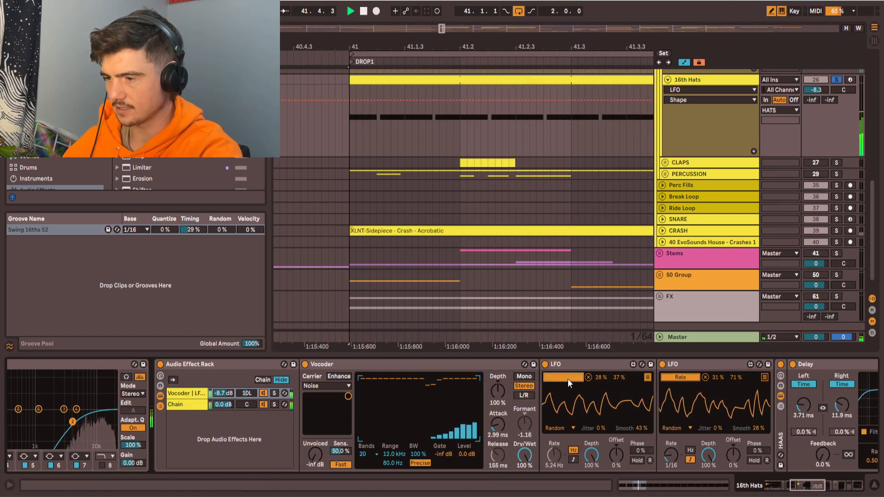
# Check the first LFO's parameter mappings and set the Vocoder's Depth to 69.1%
pyautogui.click(648, 377)
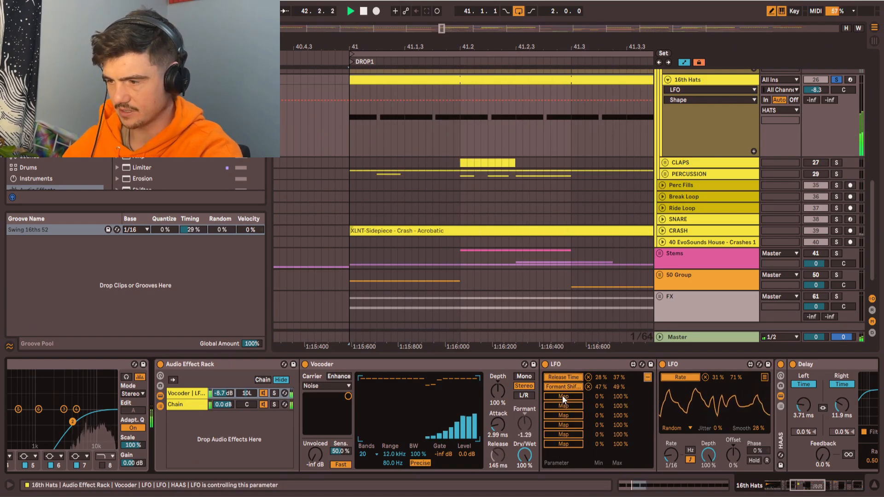
pyautogui.click(563, 414)
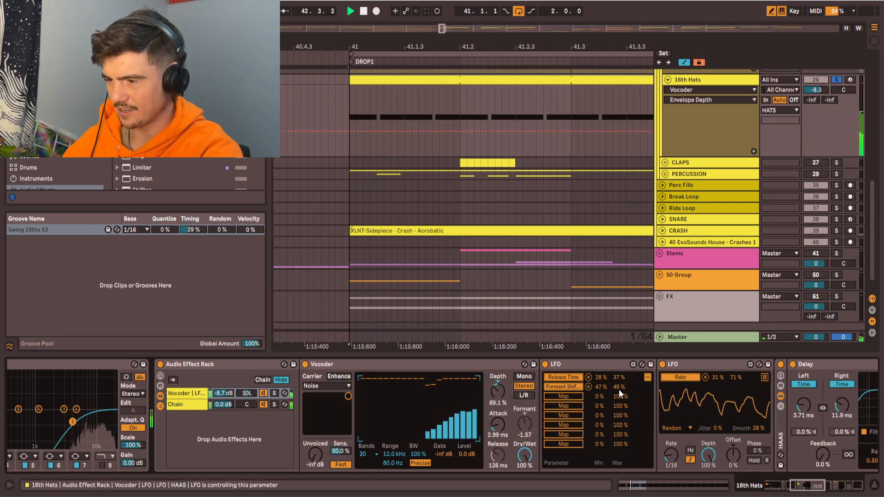
pyautogui.click(648, 377)
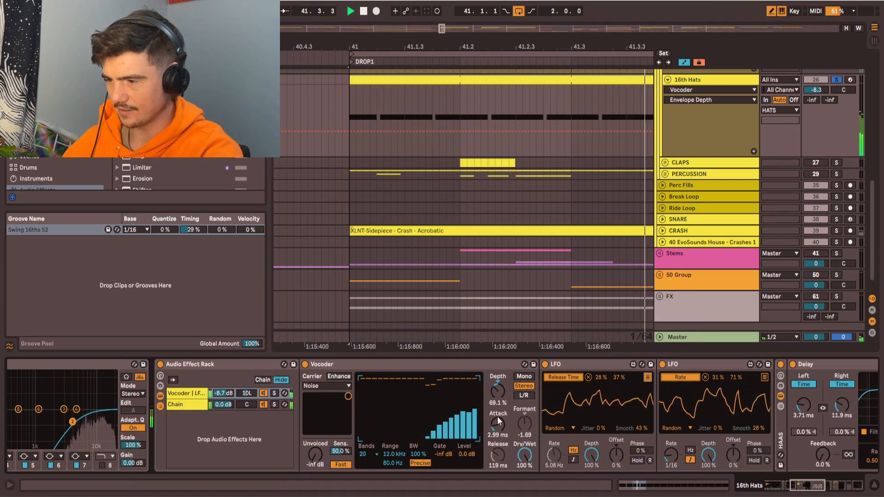
pyautogui.click(573, 366)
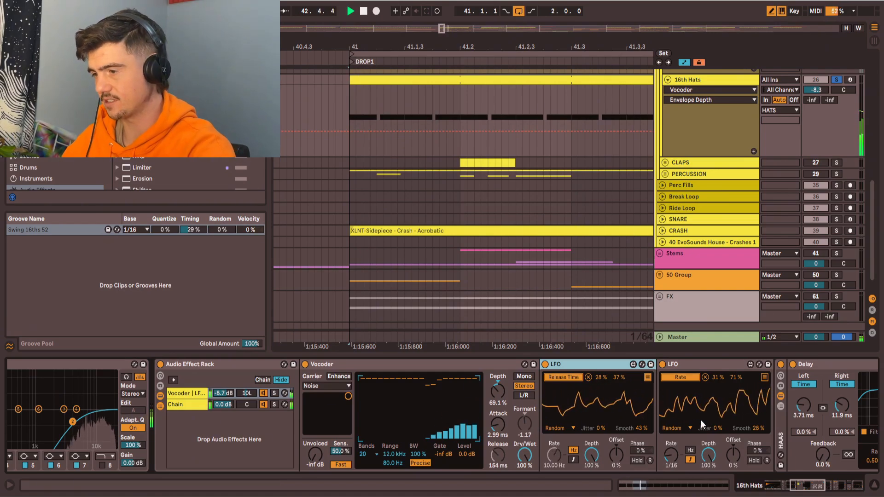
# Toggle the dry Chain's activator and switch between both rack chains to compare them, returning to the Vocoder chain's LFOs
pyautogui.click(264, 407)
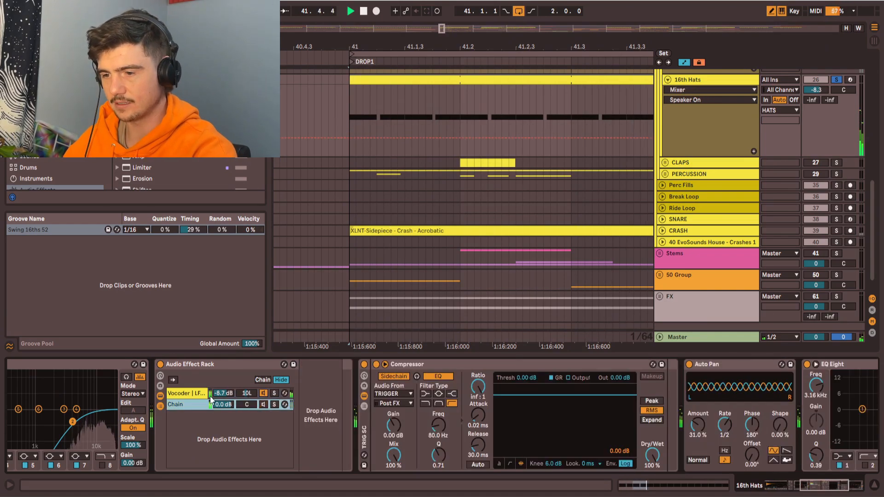
pyautogui.click(197, 394)
pyautogui.click(198, 406)
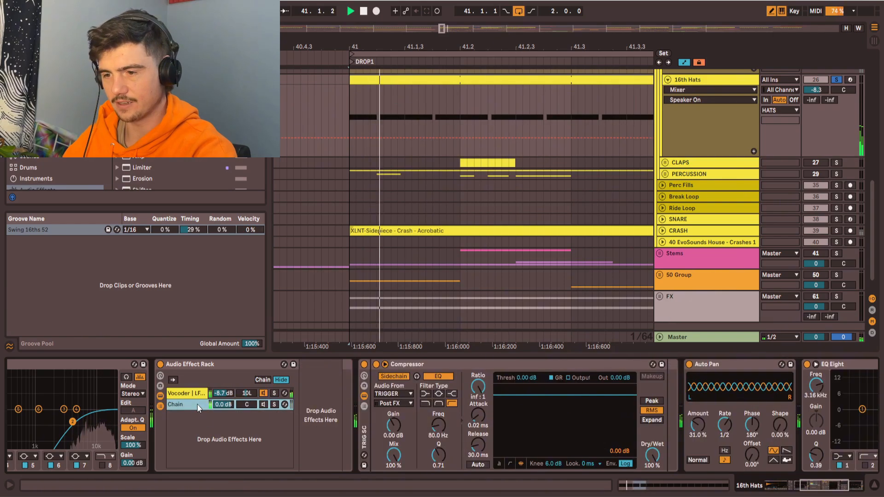
pyautogui.click(197, 394)
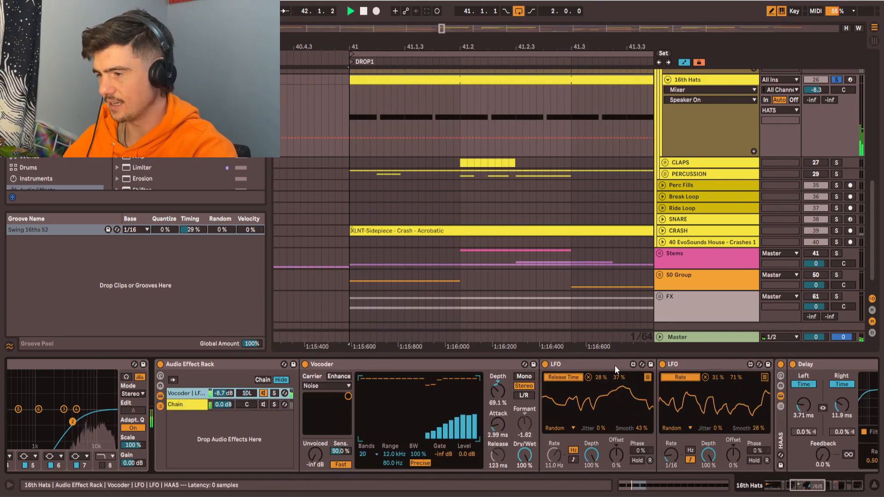
pyautogui.click(716, 386)
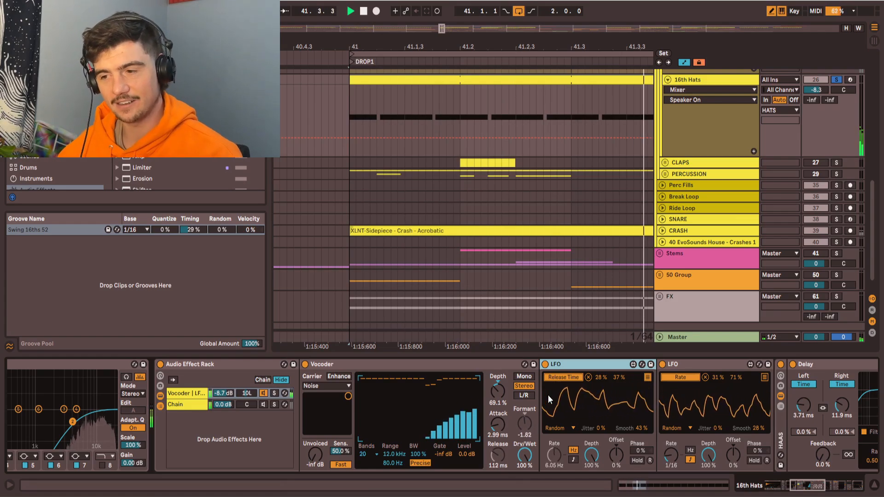
# Toggle the dry Chain's activator again during playback and go back to the Vocoder's Depth control
pyautogui.click(194, 406)
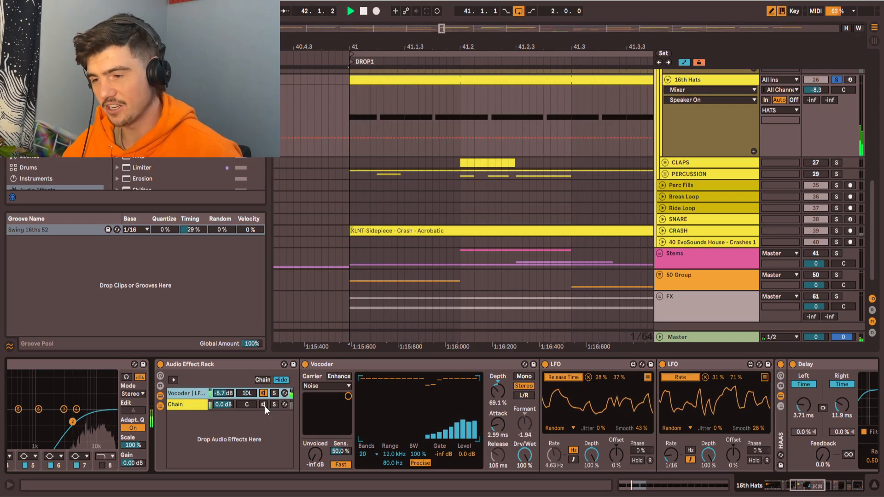
pyautogui.click(263, 405)
pyautogui.click(190, 395)
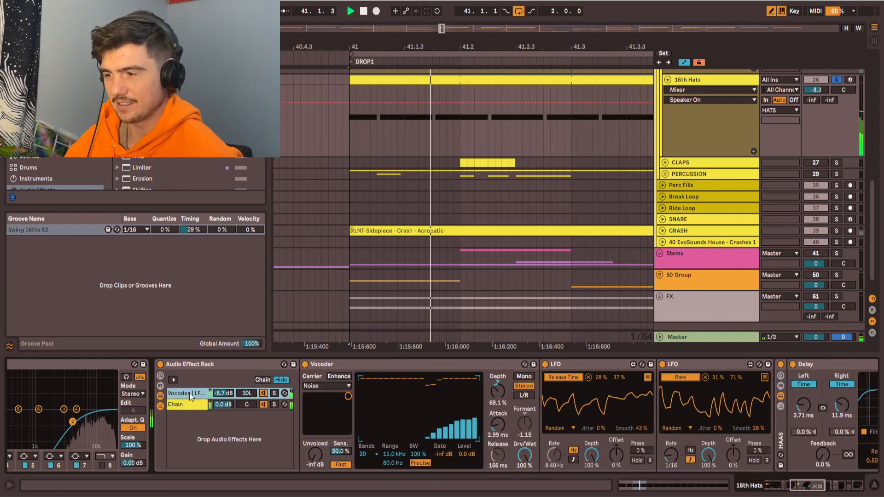
pyautogui.doubleClick(501, 399)
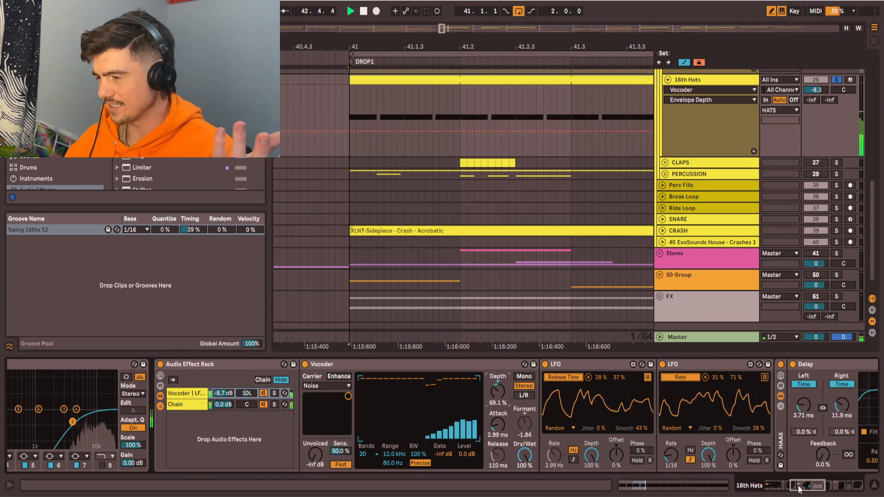
# Examine the HAAS Delay after the LFOs and toggle it to hear its stereo widening
pyautogui.moveTo(798, 489); pyautogui.dragTo(808, 489)
pyautogui.click(528, 366)
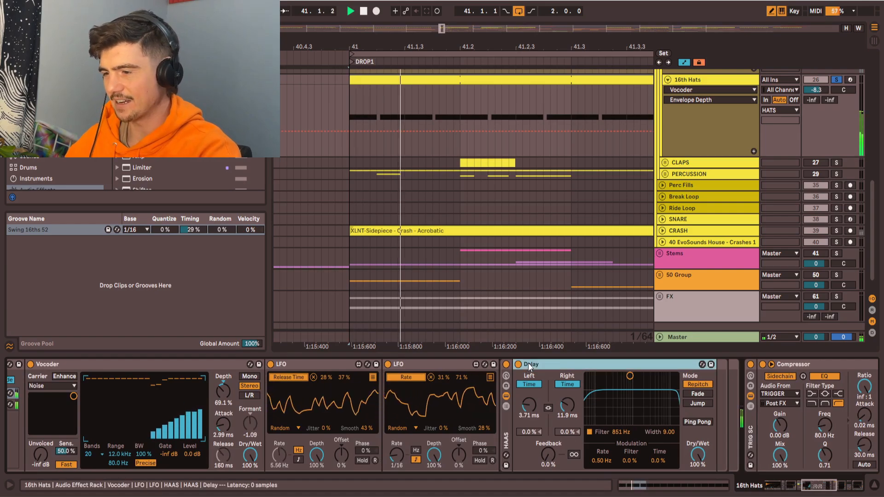
pyautogui.click(520, 365)
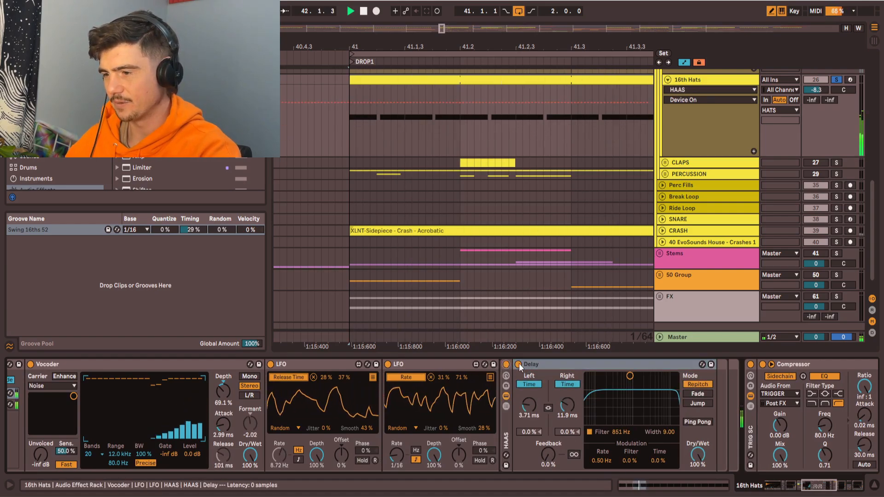
# Check the Auto Pan, then bypass and re-enable the EQ Eight at the end of the 16th Hats chain
pyautogui.moveTo(821, 489); pyautogui.dragTo(828, 489)
pyautogui.click(583, 365)
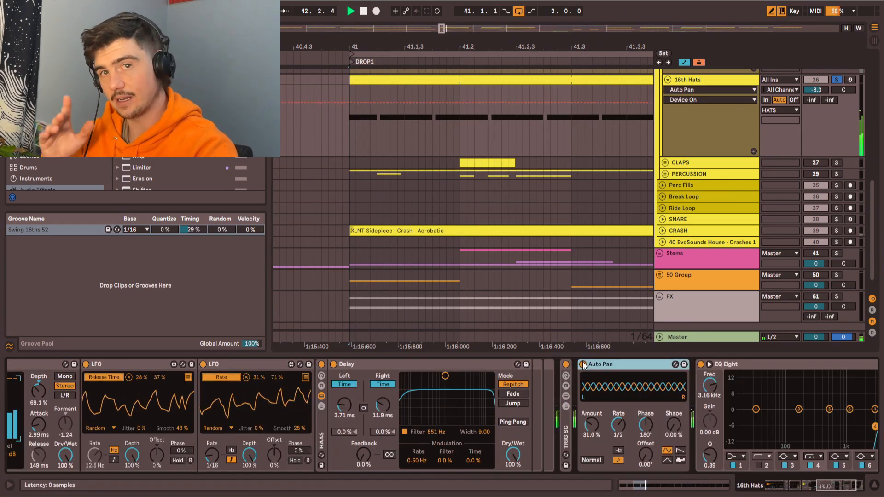
pyautogui.click(854, 489)
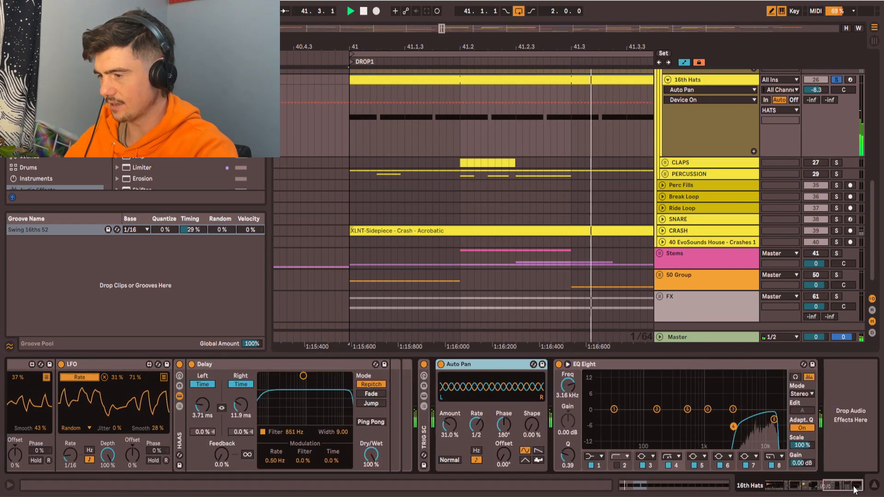
pyautogui.click(558, 364)
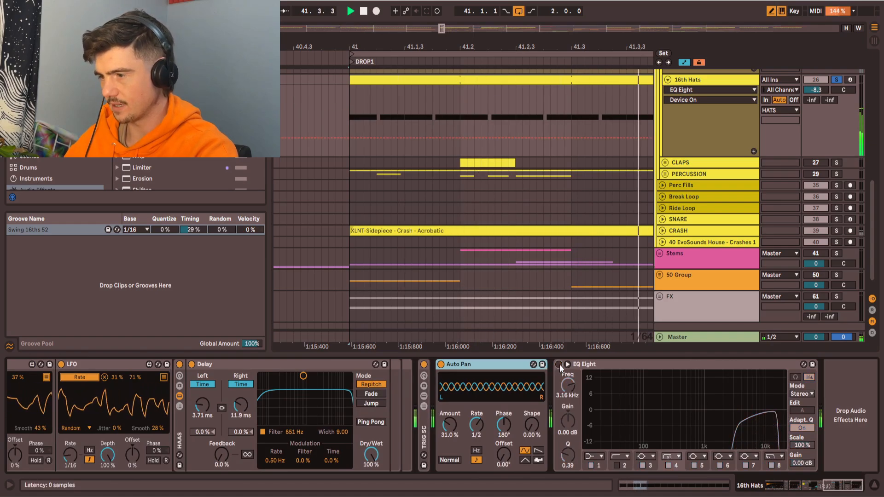
pyautogui.click(558, 364)
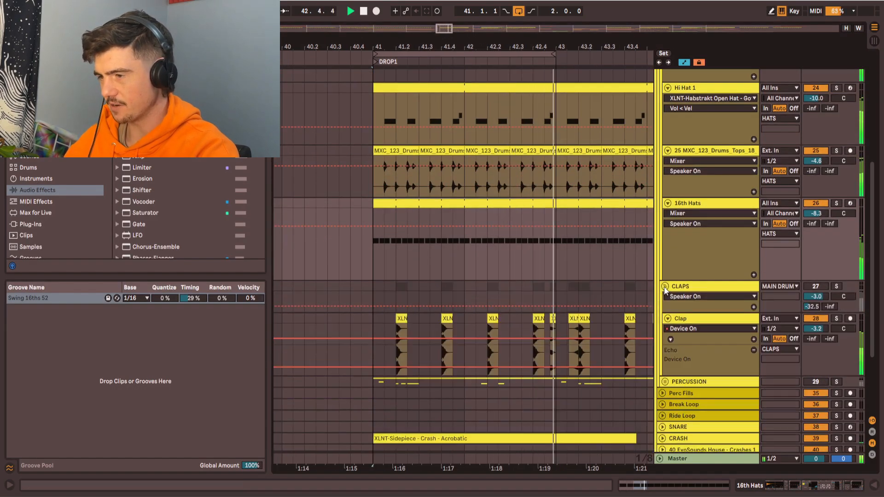
# Examine the clap samples on the Clap track from 41.2 up to the extra hit before bar 43
pyautogui.scroll(-2, 403, 297)
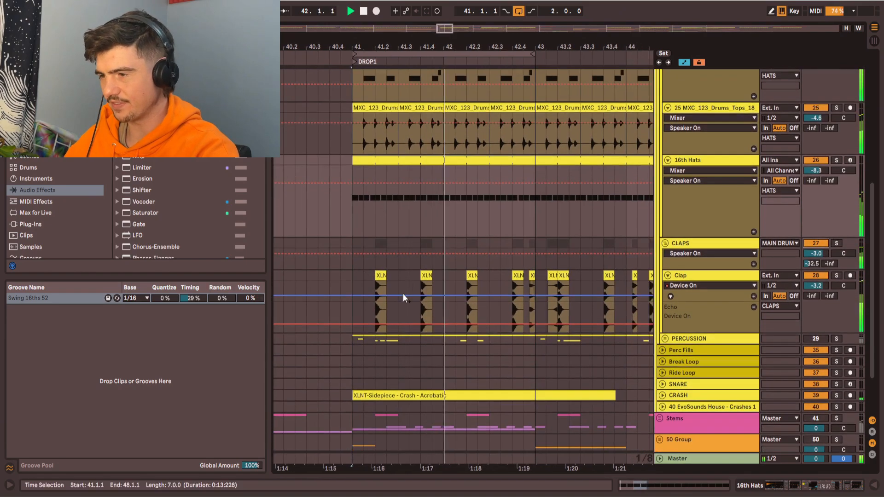
pyautogui.scroll(10, 421, 287)
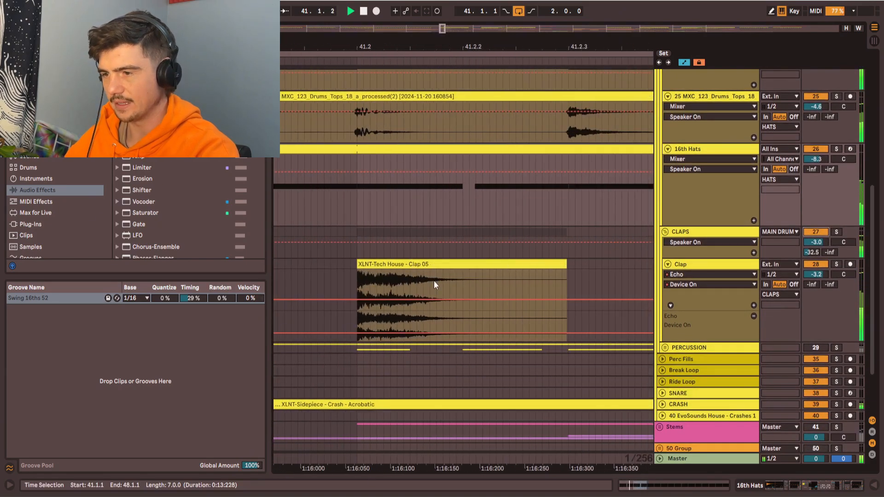
pyautogui.scroll(-8, 435, 280)
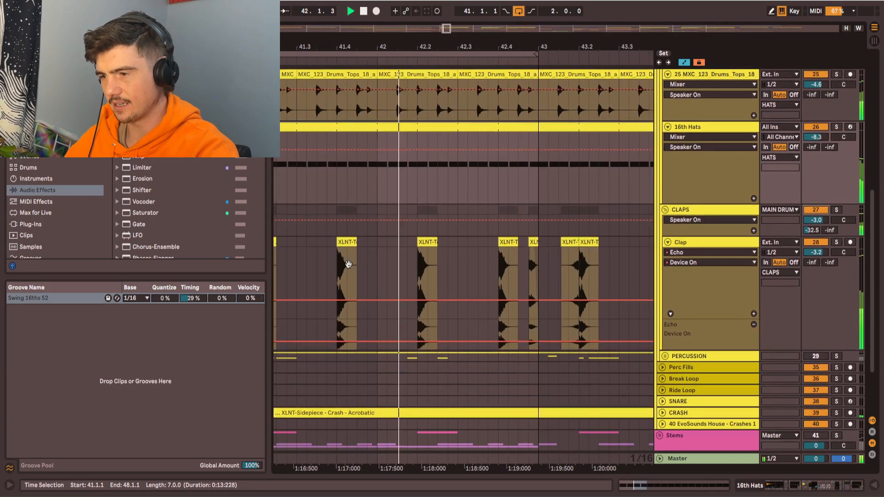
pyautogui.scroll(5, 518, 256)
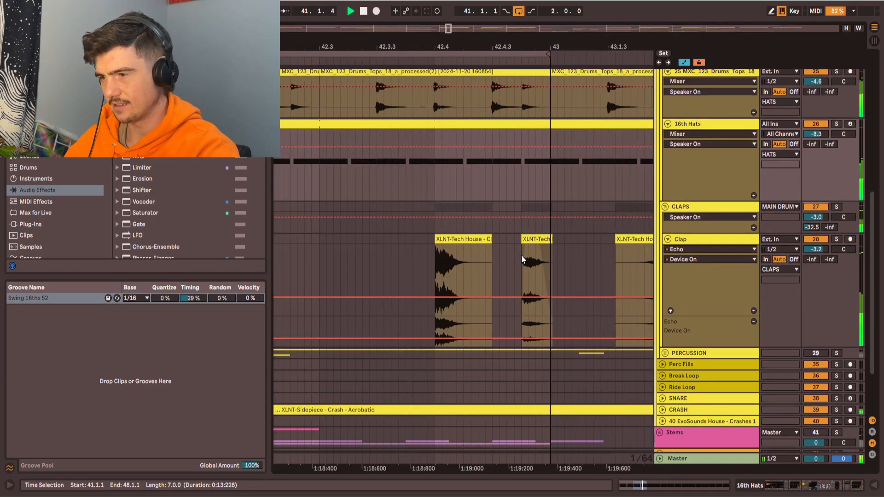
# Select the short extra clap at 42.4.4 and examine its waveform and place in the drop's clap pattern
pyautogui.scroll(-3, 530, 251)
pyautogui.click(534, 240)
pyautogui.scroll(6, 546, 250)
pyautogui.moveTo(503, 308); pyautogui.dragTo(505, 212)
pyautogui.moveTo(503, 280); pyautogui.dragTo(501, 160)
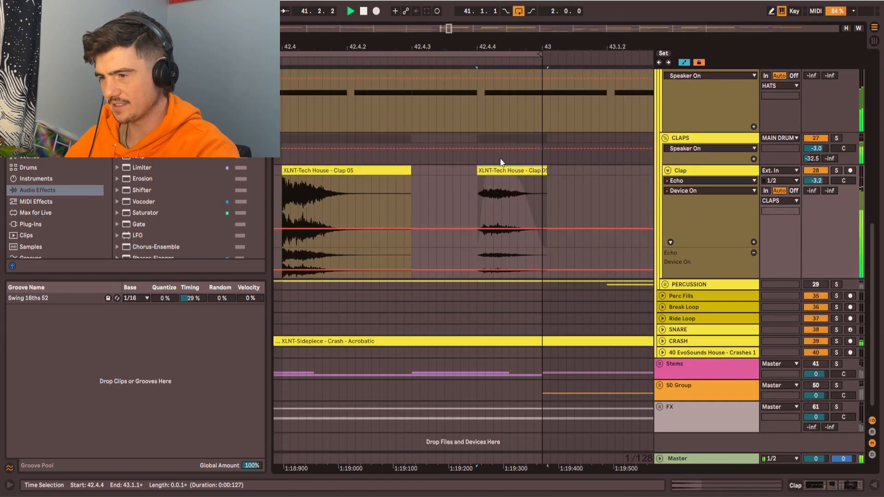
pyautogui.scroll(-6, 500, 158)
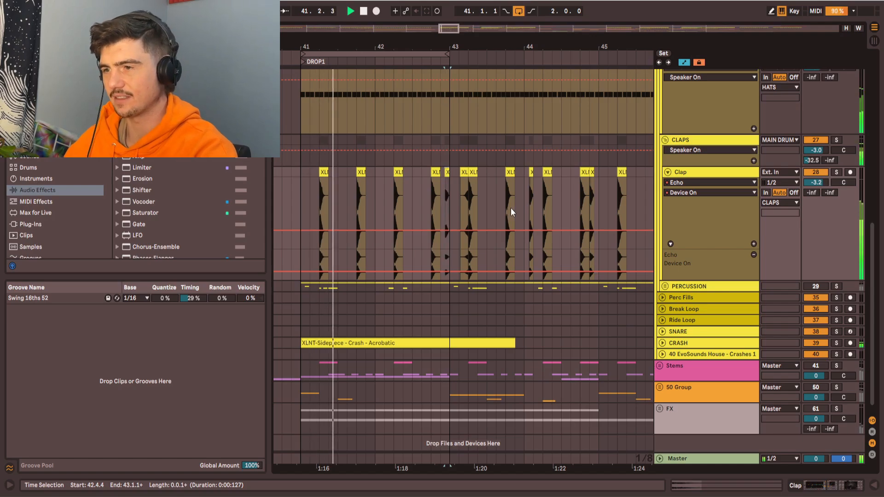
# Extend the drop's loop to four bars, from 41.1.1 to 45.1.1
pyautogui.moveTo(449, 54); pyautogui.dragTo(599, 54)
pyautogui.scroll(-5, 442, 87)
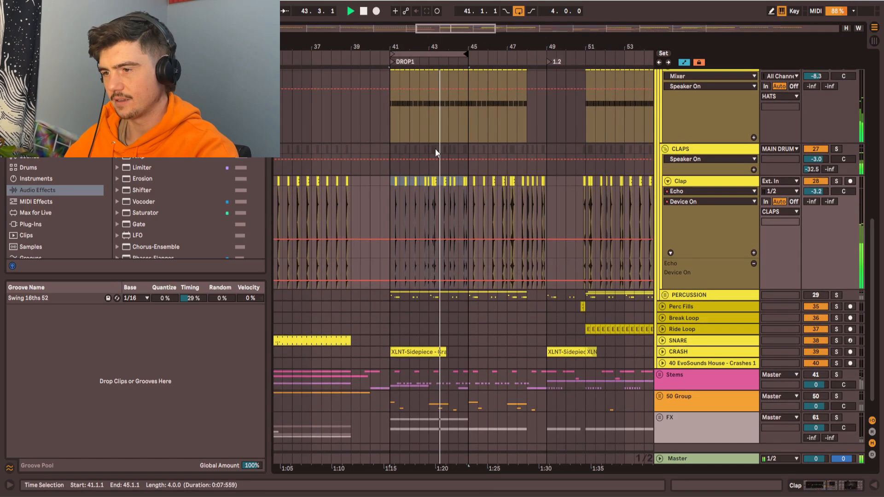
pyautogui.scroll(5, 435, 152)
# Place the insert marker at 43.1.1 on the Clap track, play the claps from there and stop
pyautogui.moveTo(561, 216); pyautogui.dragTo(511, 221)
pyautogui.click(490, 211)
pyautogui.press('space')
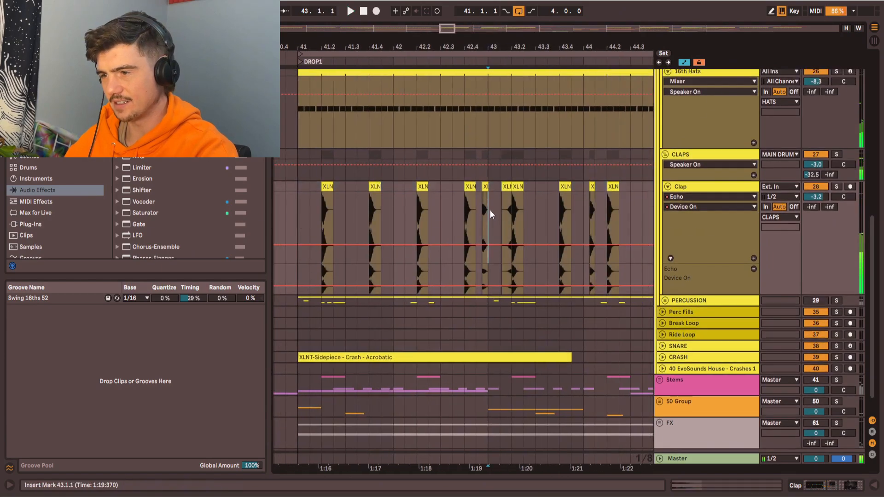
pyautogui.press('space')
pyautogui.scroll(5, 512, 219)
pyautogui.press('space')
# Select the reversed clap leading into the hit at 43.2 and examine its waveform up close
pyautogui.click(496, 176)
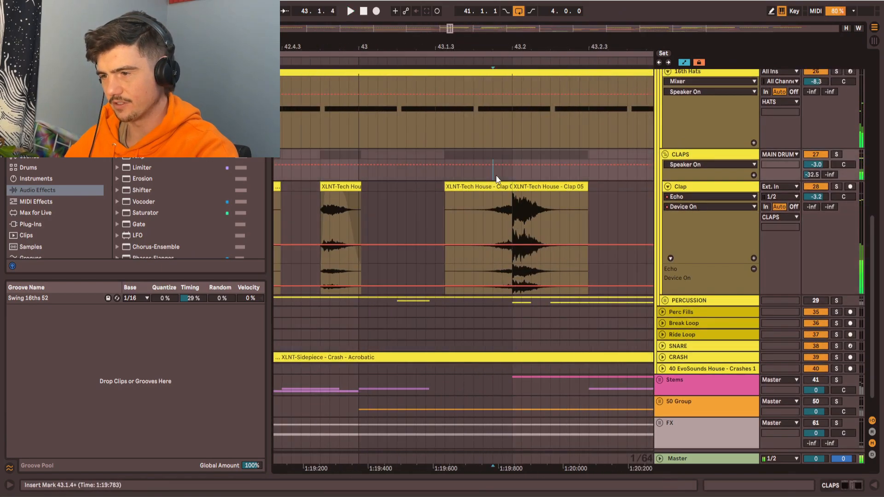
pyautogui.click(493, 206)
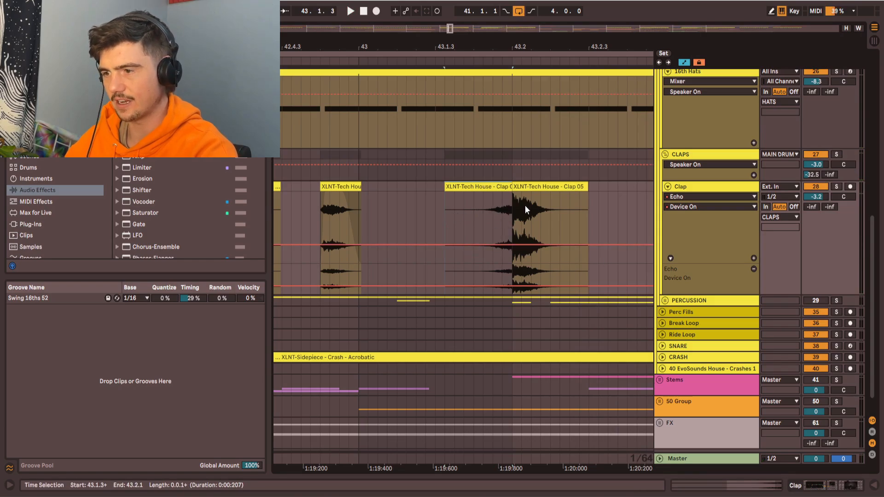
pyautogui.scroll(5, 492, 215)
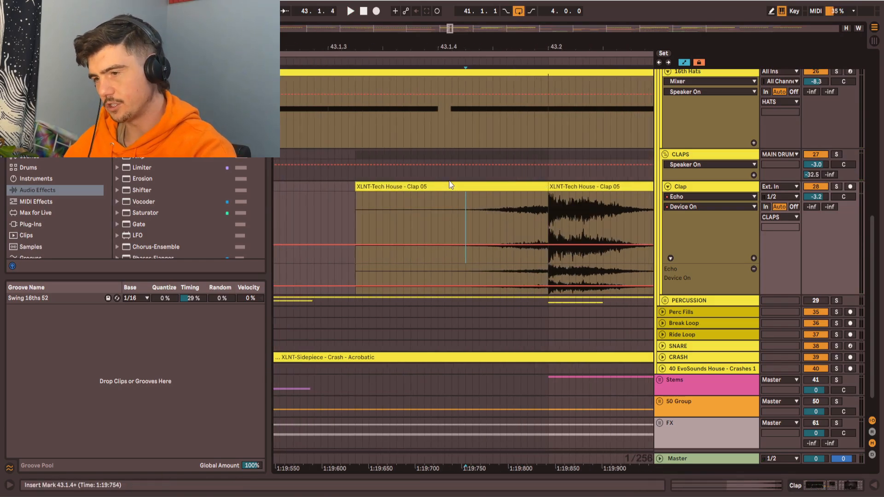
pyautogui.click(496, 219)
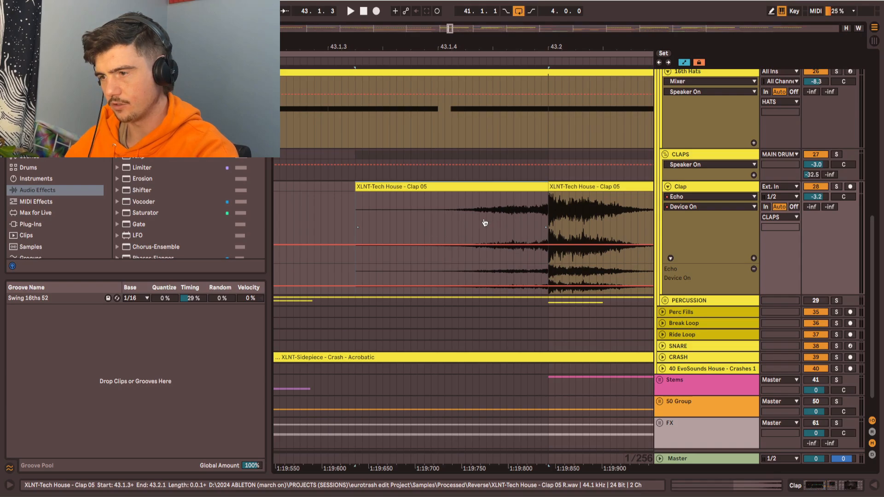
pyautogui.hscroll(-1, 485, 223)
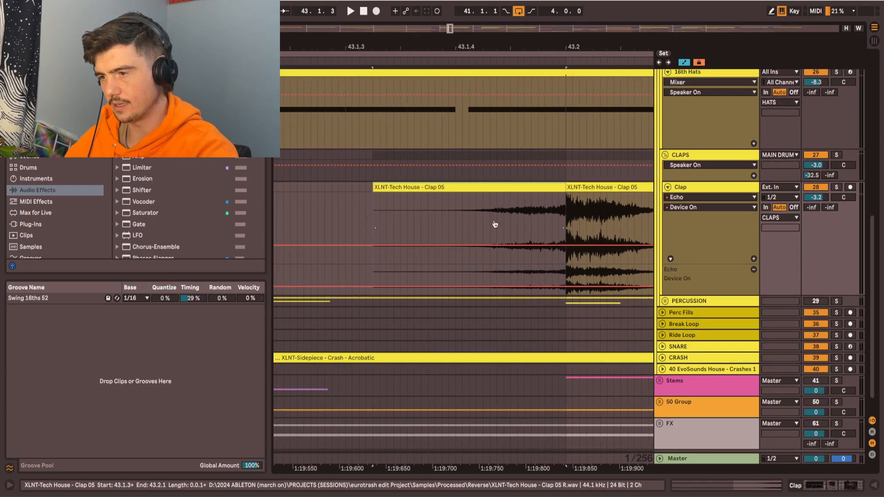
pyautogui.moveTo(516, 224); pyautogui.dragTo(531, 231)
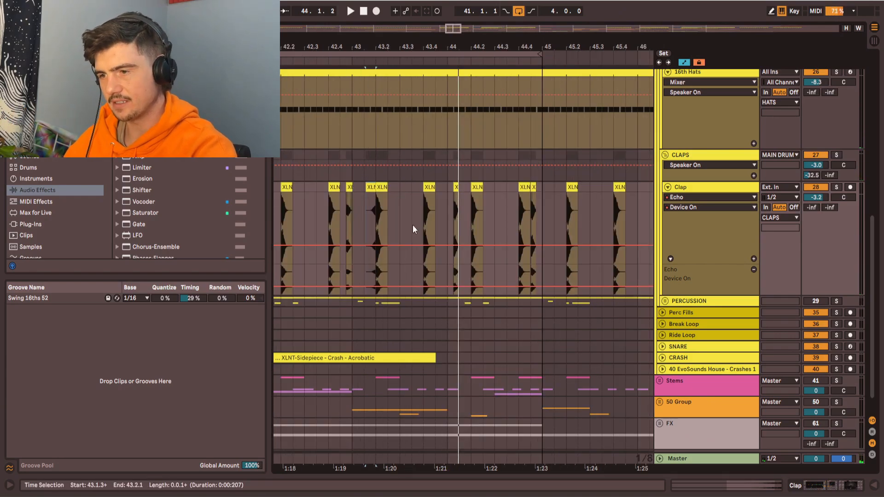
# Examine the extra short claps after 44.1.1 and at 44.4.3 against the regular hits on the Clap track
pyautogui.moveTo(422, 196); pyautogui.dragTo(446, 182)
pyautogui.scroll(-3, 443, 186)
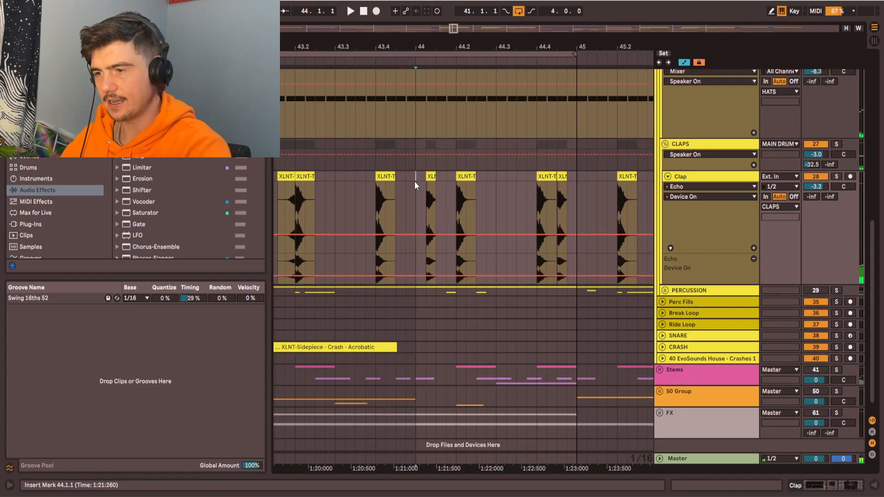
pyautogui.moveTo(414, 185); pyautogui.dragTo(446, 184)
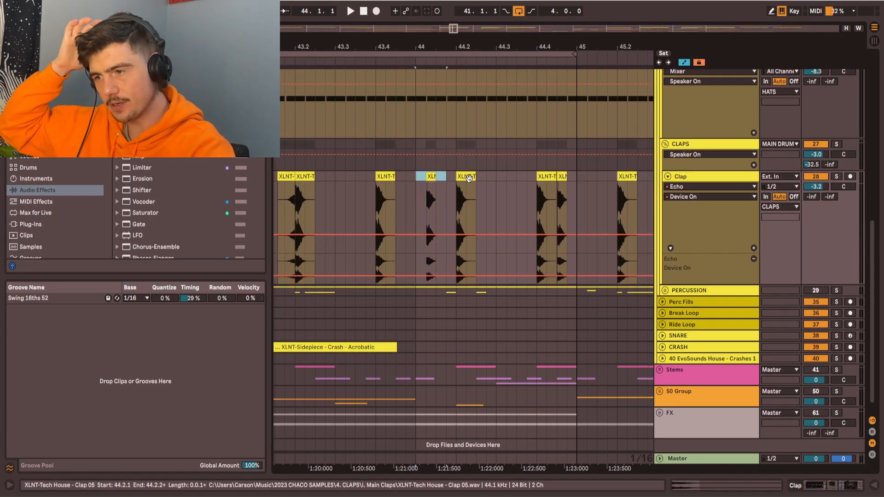
pyautogui.click(547, 177)
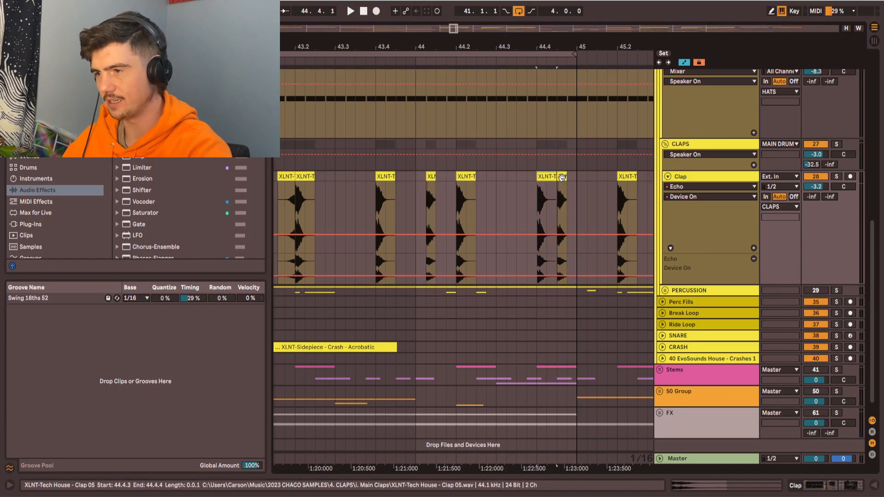
# Solo the TOP 1 percussion loop and examine its four-bar waveform while the drop plays
pyautogui.press('space')
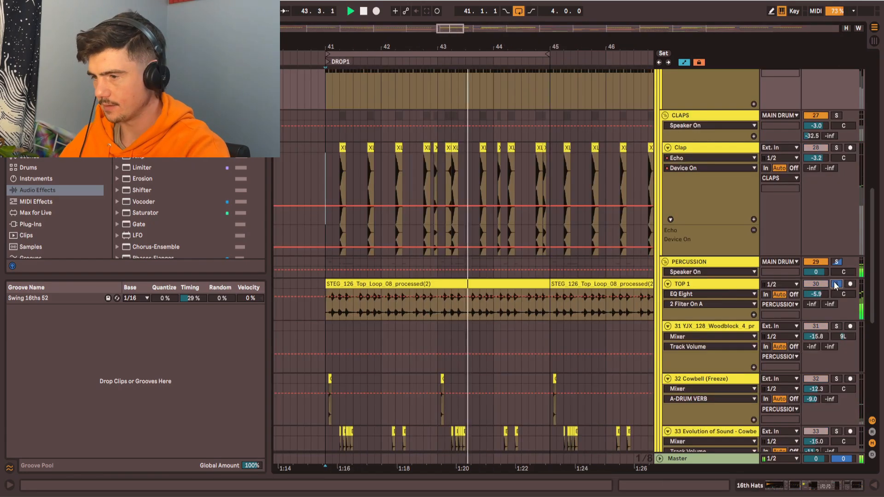
pyautogui.doubleClick(473, 280)
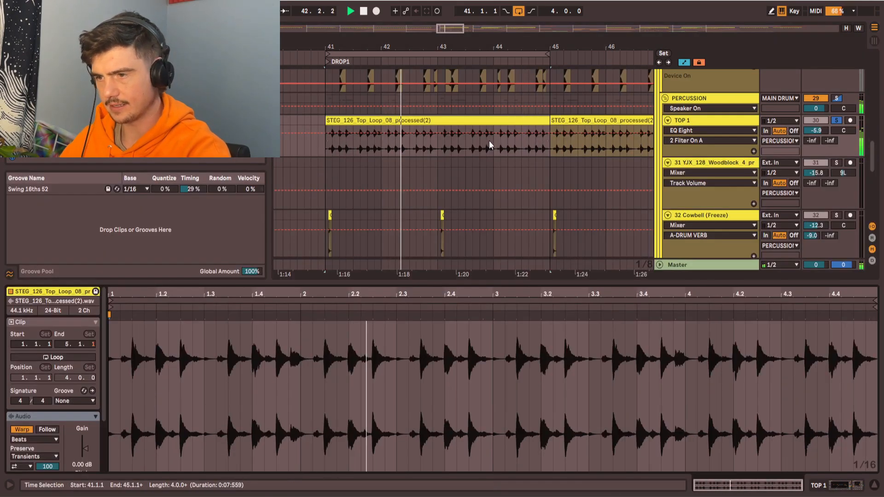
pyautogui.scroll(4, 491, 147)
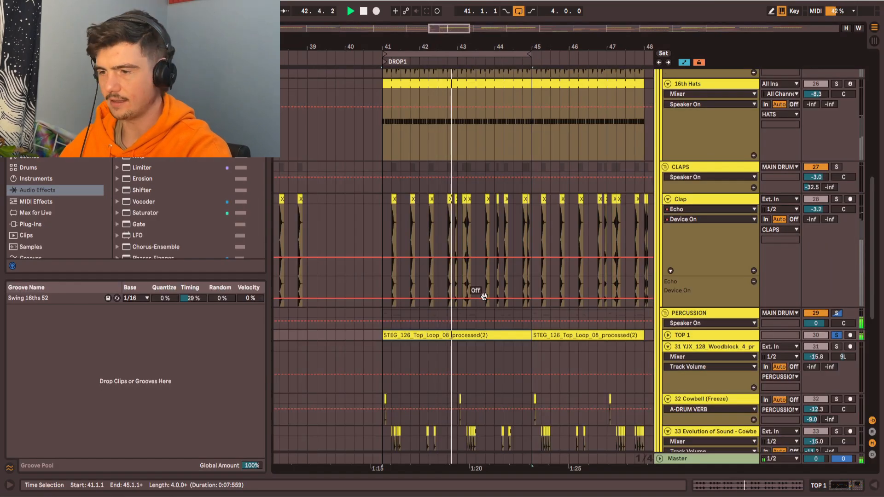
pyautogui.scroll(-1, 854, 348)
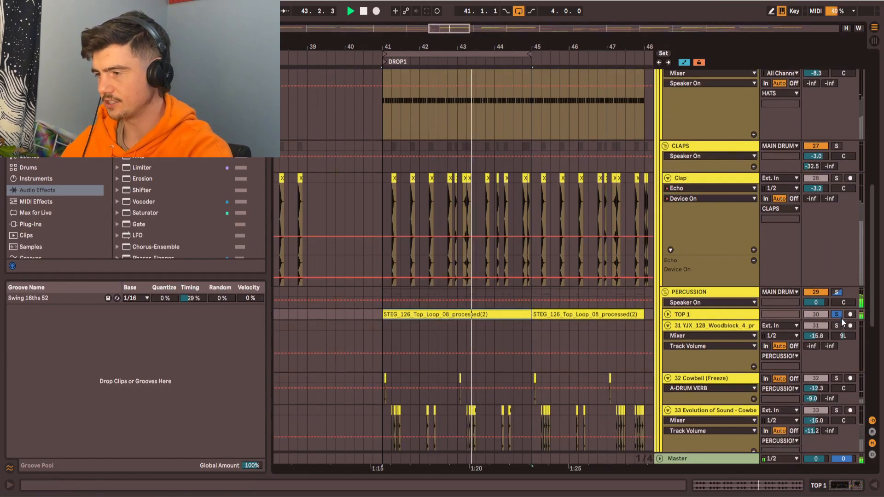
# Clear the TOP 1 solo and compare the drums with the loop muted and unmuted
pyautogui.click(838, 316)
pyautogui.click(812, 317)
pyautogui.click(813, 317)
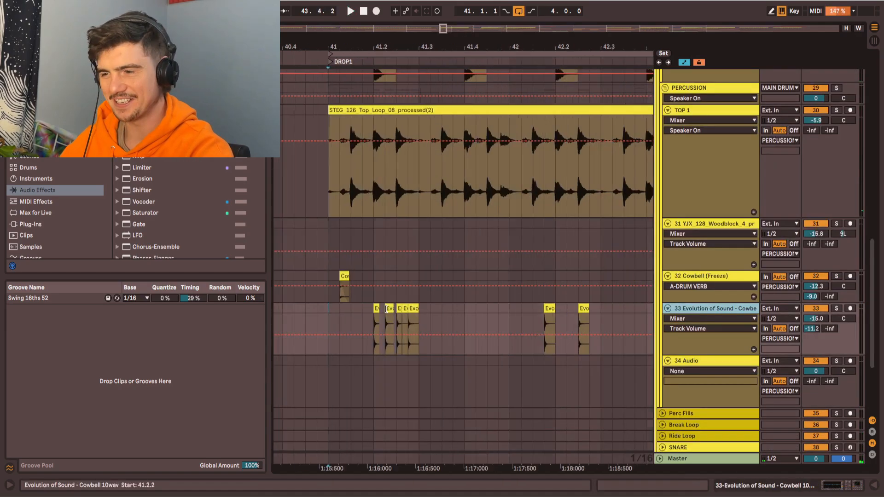
# Solo the Cowbell (Freeze) and Evolution of Sound cowbell tracks and play their clips from 41.1.1
pyautogui.scroll(3, 383, 308)
pyautogui.moveTo(424, 312); pyautogui.dragTo(508, 300)
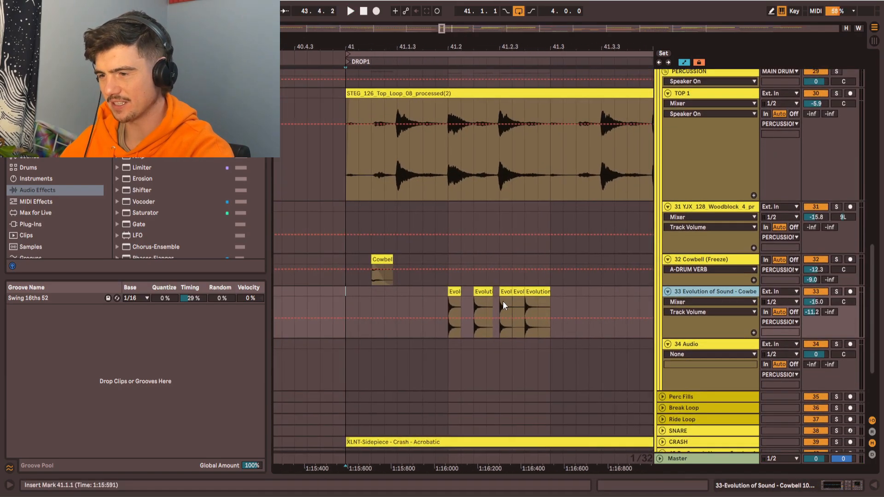
pyautogui.scroll(-3, 502, 301)
pyautogui.click(409, 258)
pyautogui.click(837, 259)
pyautogui.press('space')
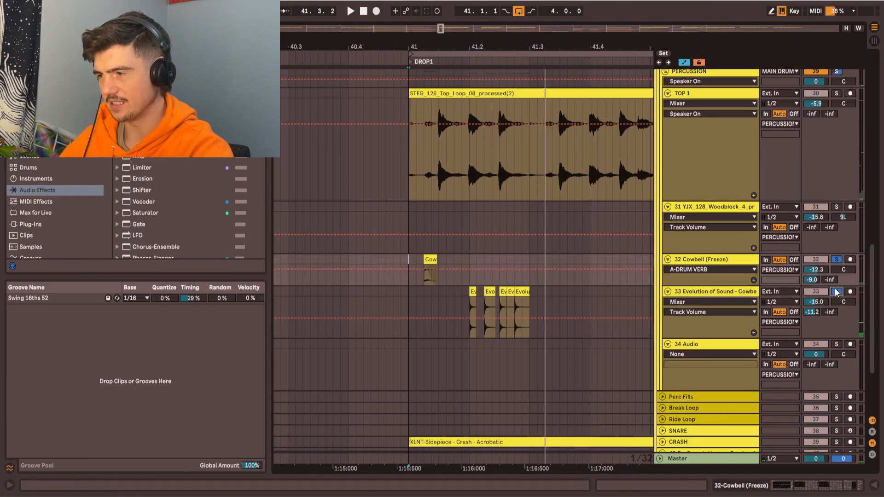
pyautogui.press('space')
# Replay both soloed cowbell layers from 41.1.1 and examine how their hits are spaced across the bars
pyautogui.moveTo(474, 282); pyautogui.dragTo(435, 284)
pyautogui.press('space')
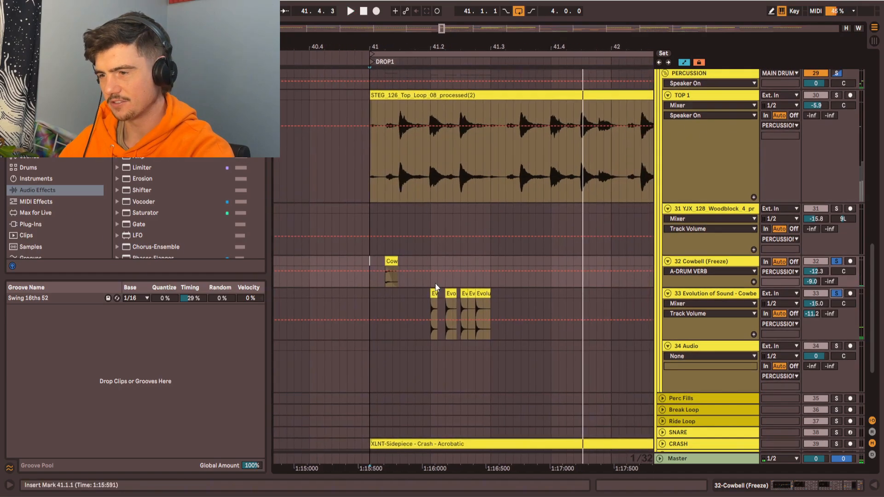
pyautogui.click(363, 262)
pyautogui.scroll(-2, 345, 261)
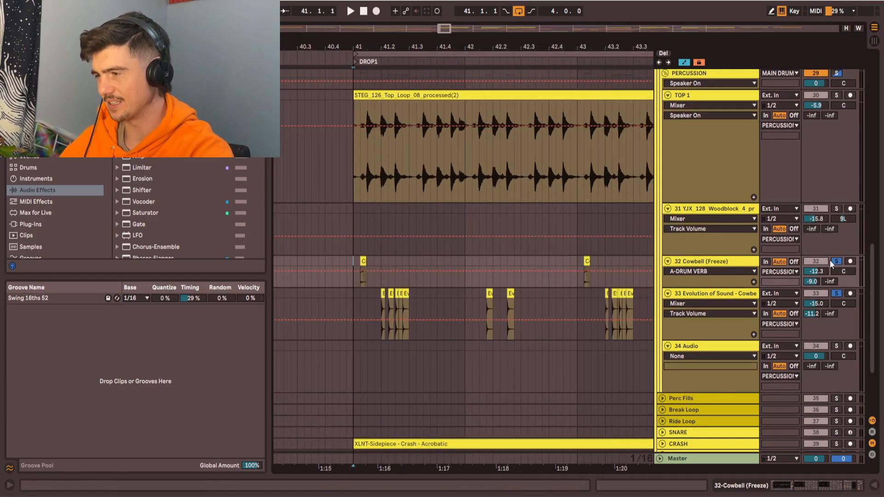
# Show the Cowbell (Freeze) effects chain, fold the second Corpus and Drum Buss, and bypass every device after EQ Eight
pyautogui.doubleClick(684, 262)
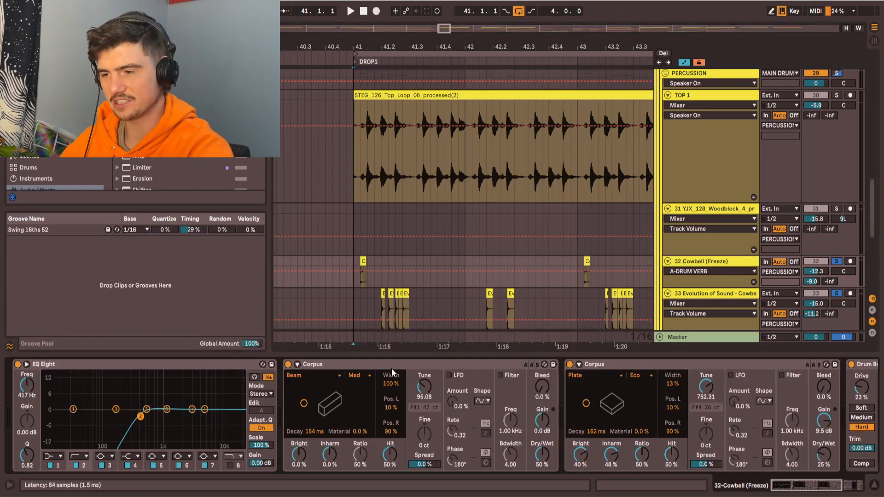
pyautogui.press('z')
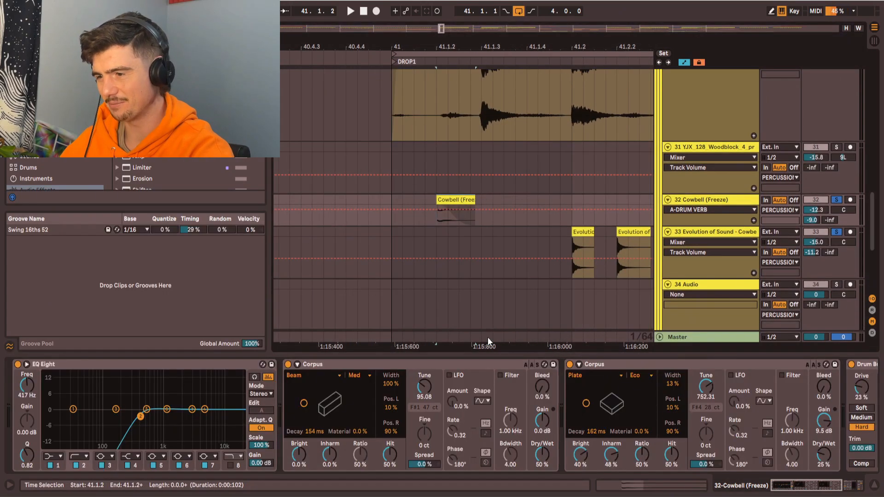
pyautogui.doubleClick(612, 366)
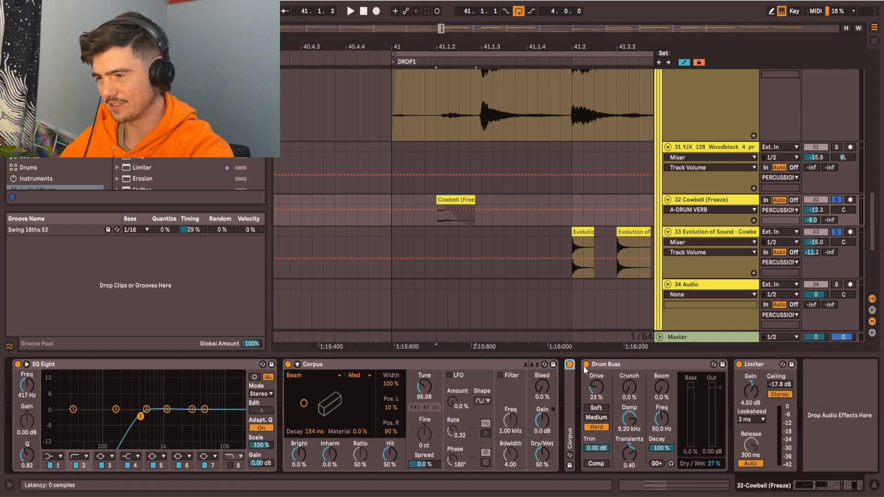
pyautogui.doubleClick(596, 366)
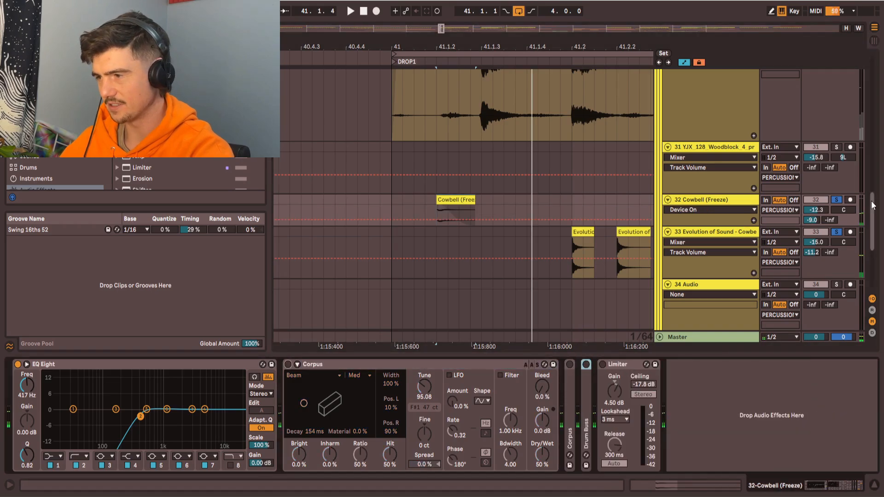
# Solo only the Cowbell (Freeze) track, raise its volume to 0.4 dB and switch the first Corpus back on
pyautogui.click(835, 200)
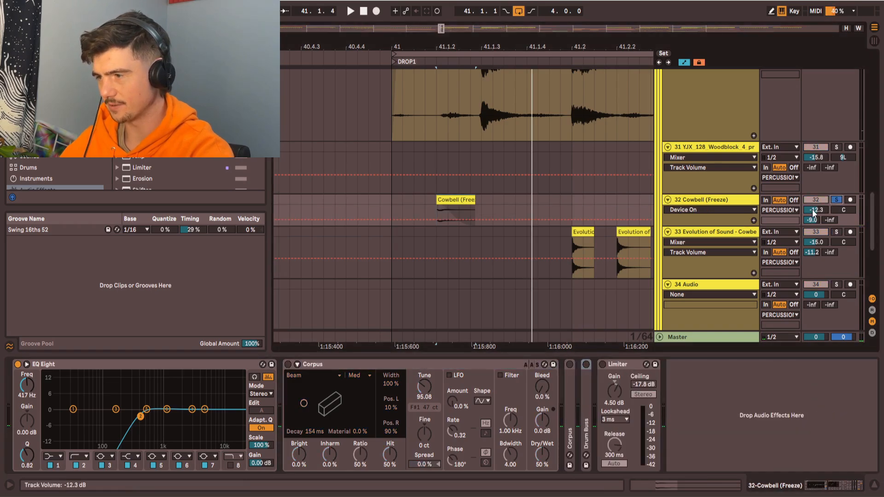
pyautogui.click(288, 364)
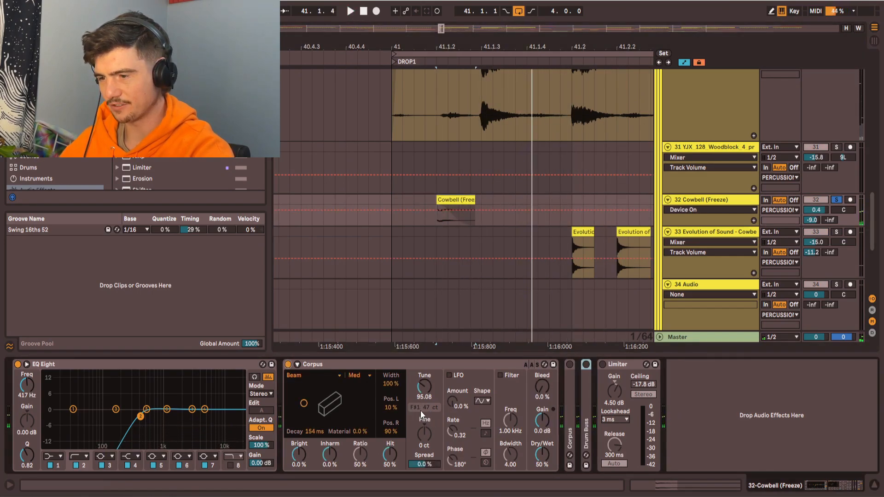
# Try a decay of 839 ms and material of 56% on the first Corpus, audition it and undo the change
pyautogui.moveTo(295, 402); pyautogui.dragTo(330, 402)
pyautogui.press('space')
pyautogui.press('space')
pyautogui.press('space')
pyautogui.press('space')
pyautogui.hotkey('ctrl', 'z')
pyautogui.press('space')
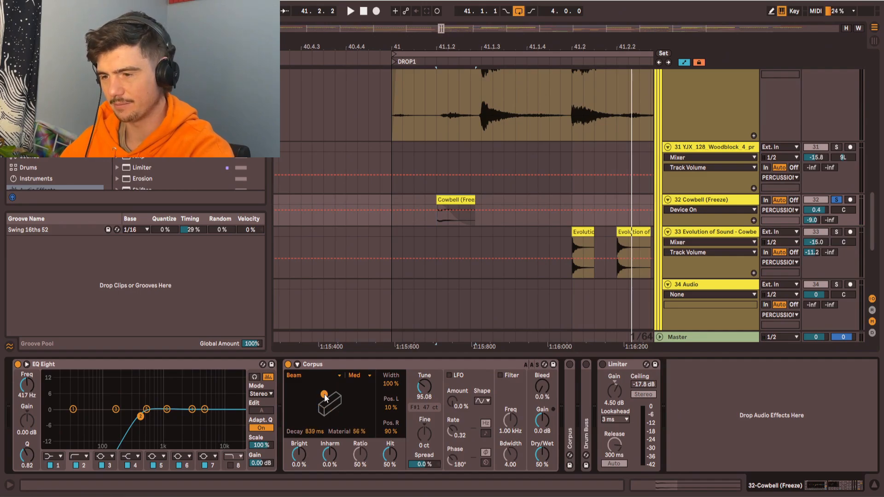
pyautogui.press('space')
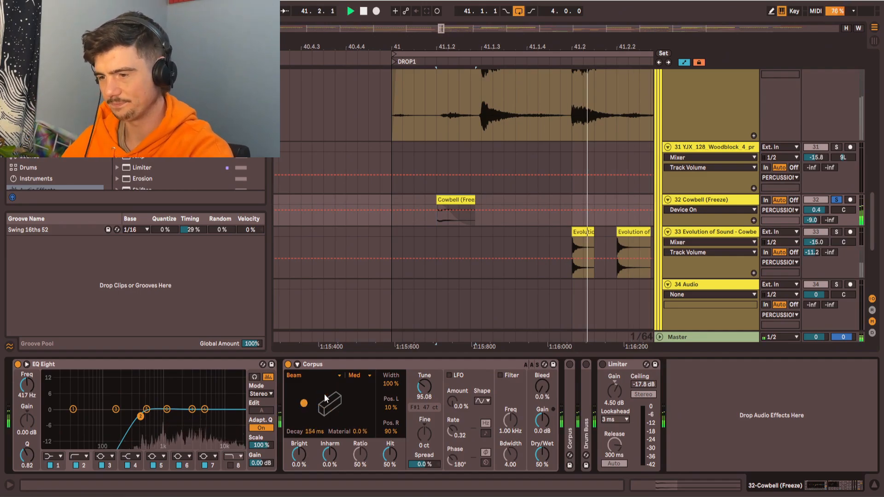
# Fold the first Corpus, switch on the unfolded second Corpus and play the cowbell through both
pyautogui.click(332, 367)
pyautogui.click(304, 364)
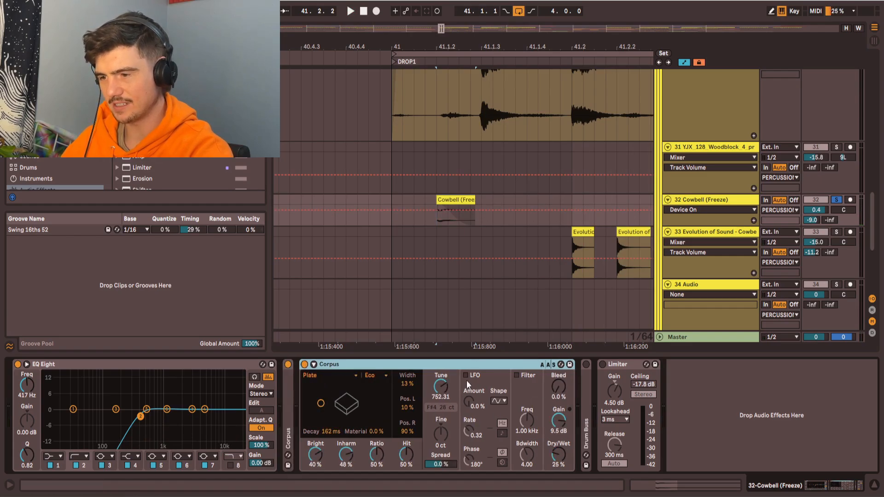
pyautogui.press('space')
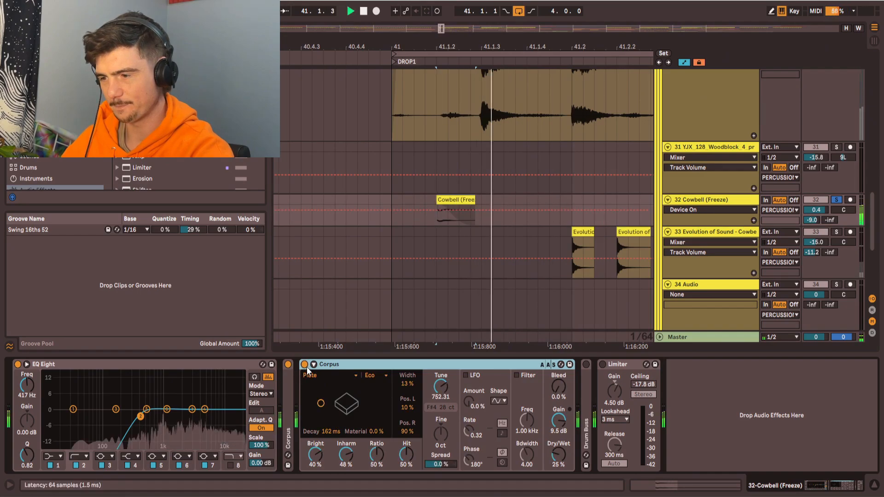
# Audition the second Corpus at 100% Dry/Wet and try different decay and material settings
pyautogui.moveTo(558, 454); pyautogui.dragTo(558, 428)
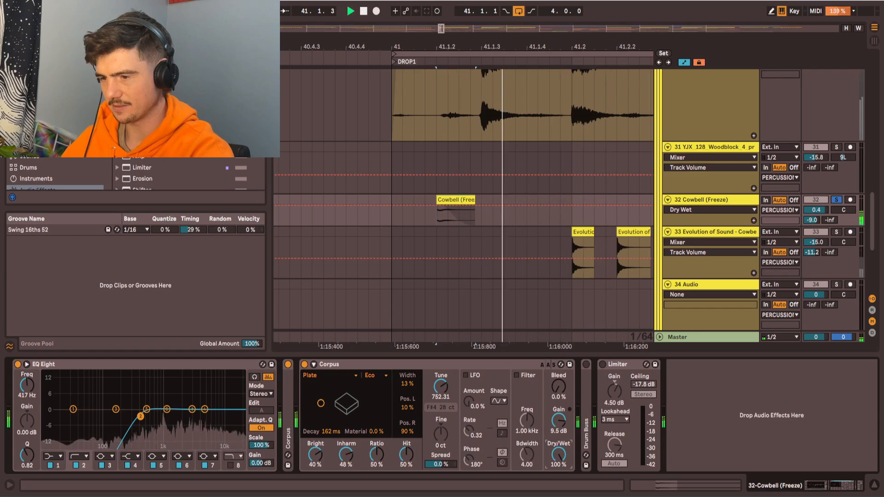
pyautogui.press('space')
pyautogui.press('space')
pyautogui.press('space')
pyautogui.moveTo(339, 408); pyautogui.dragTo(369, 401)
pyautogui.press('space')
pyautogui.press('space')
pyautogui.press('space')
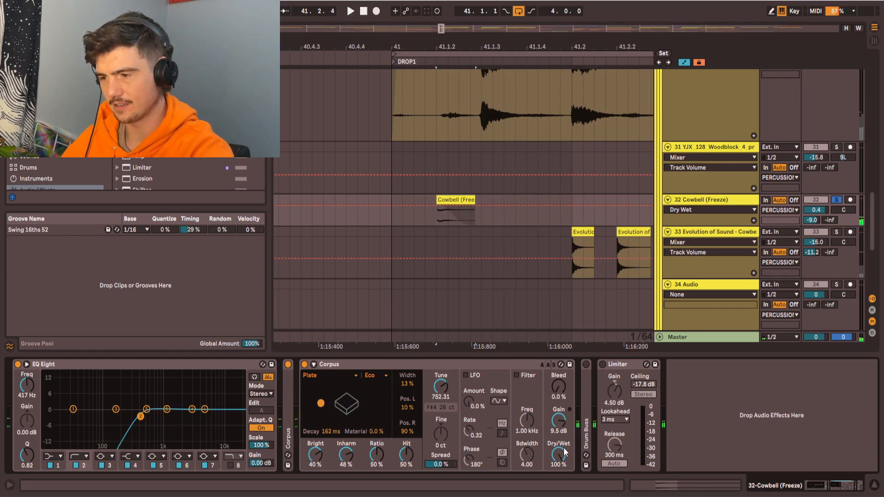
# Unfold Drum Buss, review its drive, transients and mix, and switch it and the Limiter back on while auditioning the cowbell
pyautogui.doubleClick(587, 363)
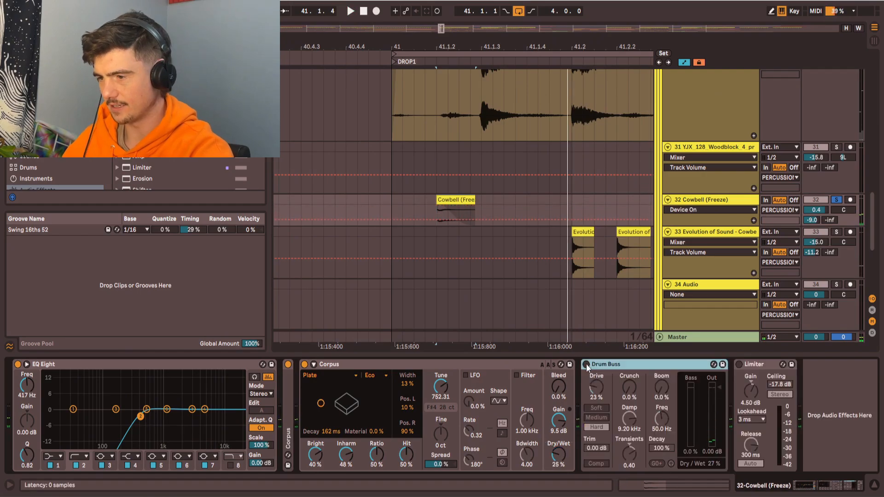
pyautogui.click(599, 389)
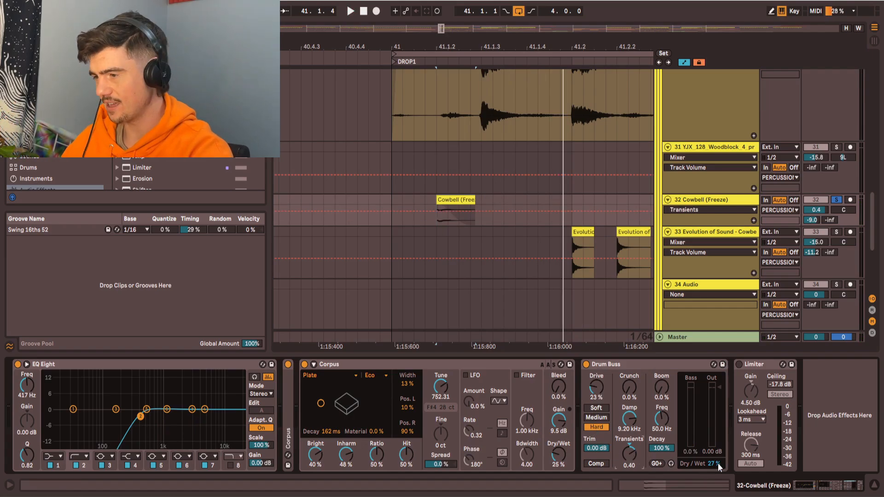
pyautogui.click(585, 364)
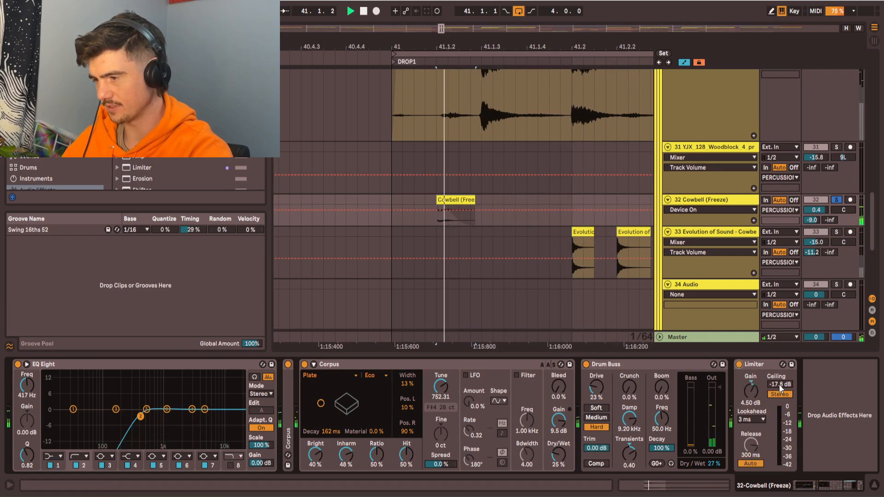
# Show the Evolution of Sound cowbell's effects chain, solo the track and play its clips from 41.2.1
pyautogui.click(711, 231)
pyautogui.click(710, 233)
pyautogui.click(466, 234)
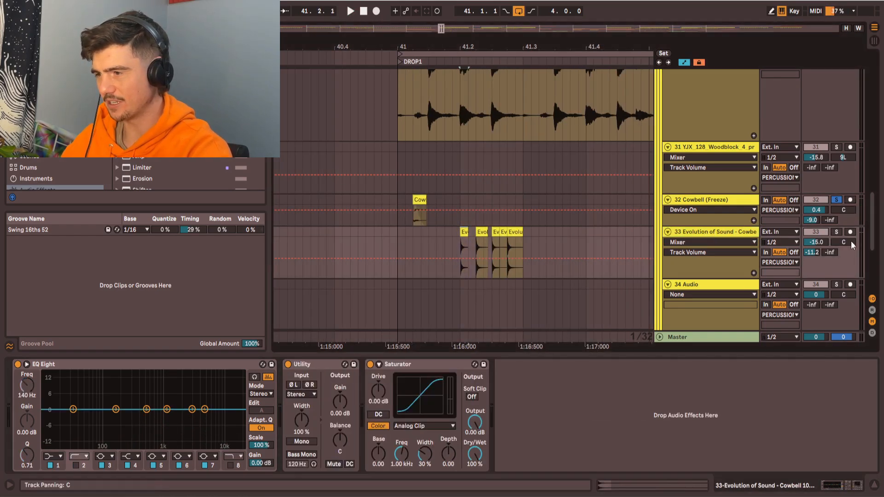
pyautogui.press('space')
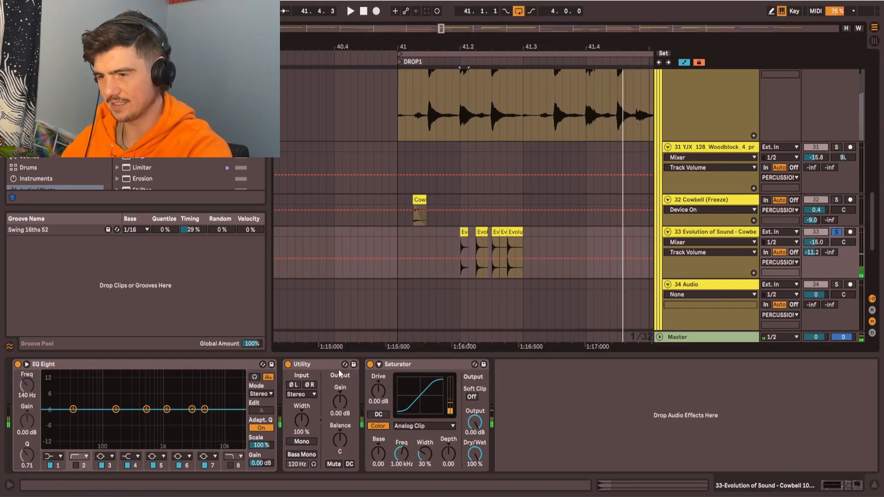
pyautogui.scroll(-3, 419, 327)
pyautogui.hscroll(1, 463, 225)
pyautogui.press('space')
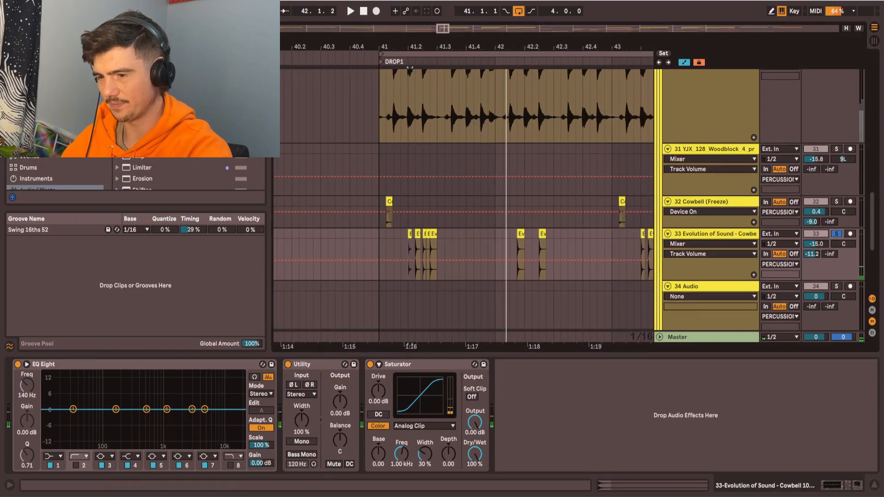
# Enable the band 2 low cut in the Evolution of Sound cowbell's EQ Eight and set it to 250 Hz while playing
pyautogui.click(77, 465)
pyautogui.press('space')
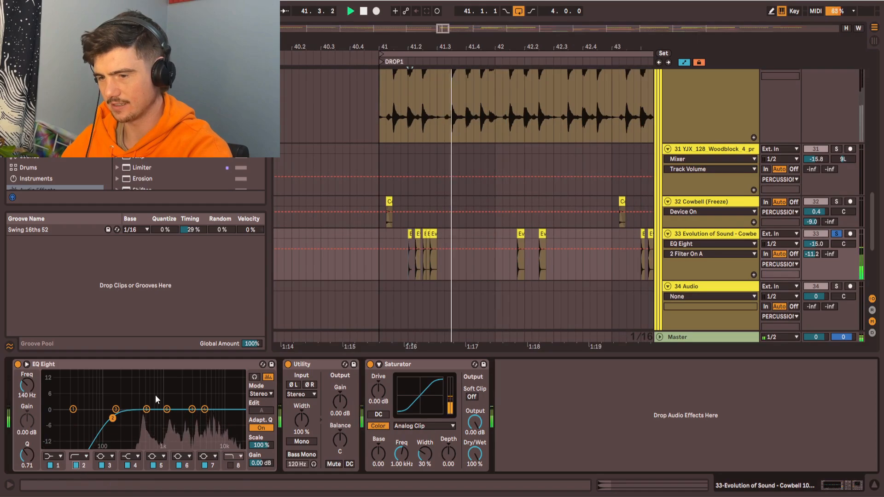
pyautogui.press('space')
pyautogui.press('space')
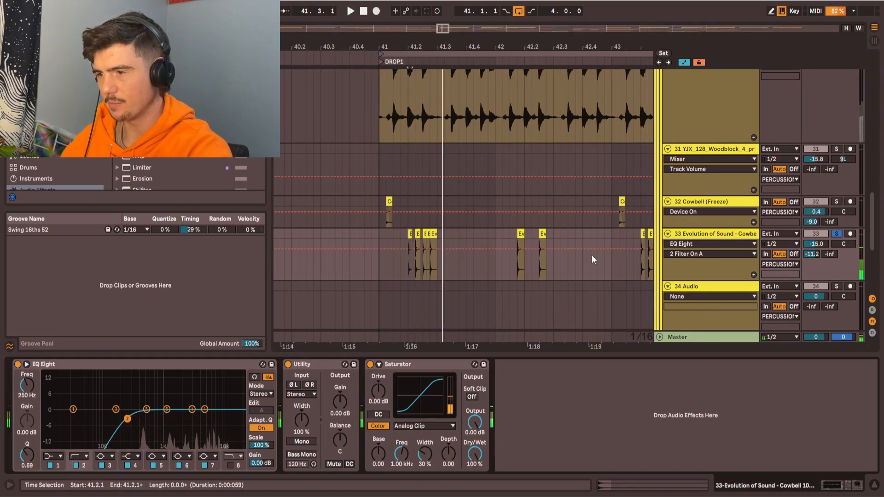
# Clear the cowbell solo, play the drop from 41.1.1, and solo the CRASH track to examine its effects chain
pyautogui.scroll(-3, 547, 253)
pyautogui.moveTo(543, 251); pyautogui.dragTo(498, 260)
pyautogui.click(425, 233)
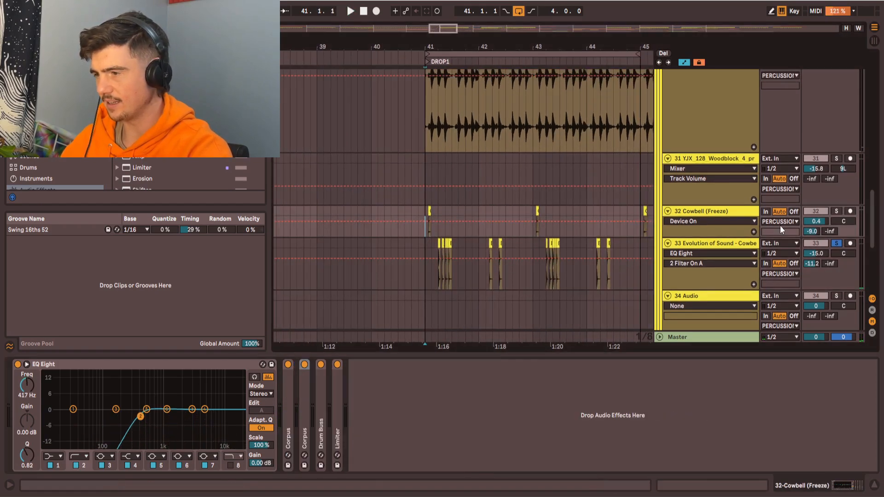
pyautogui.press('space')
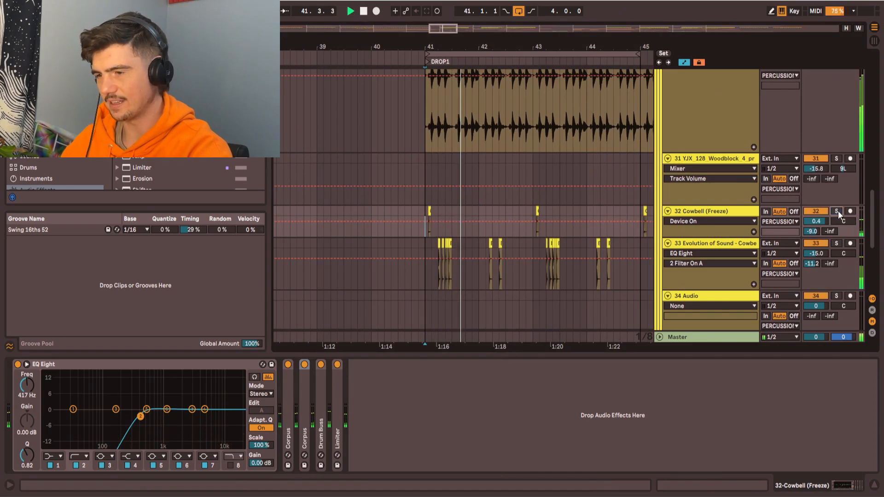
pyautogui.hscroll(1, 516, 245)
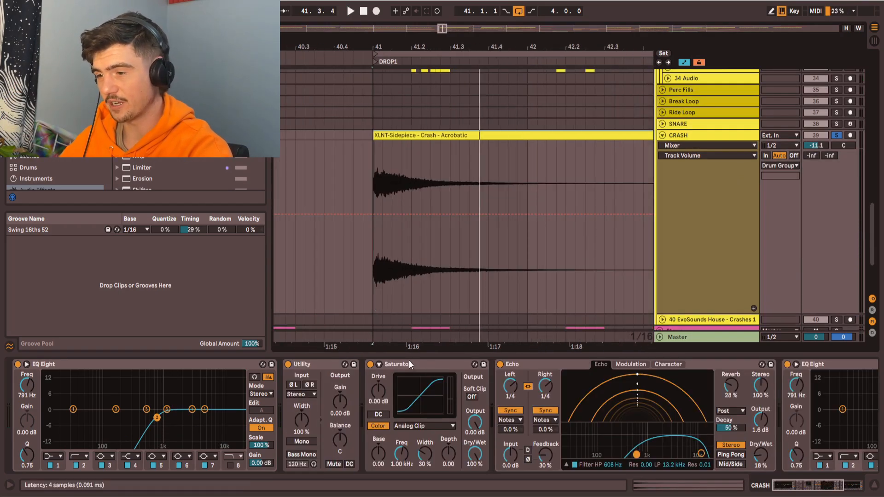
# Fold the crash's Saturator and play the crash from 41.1.1 with Echo bypassed and switched back on to compare
pyautogui.doubleClick(410, 363)
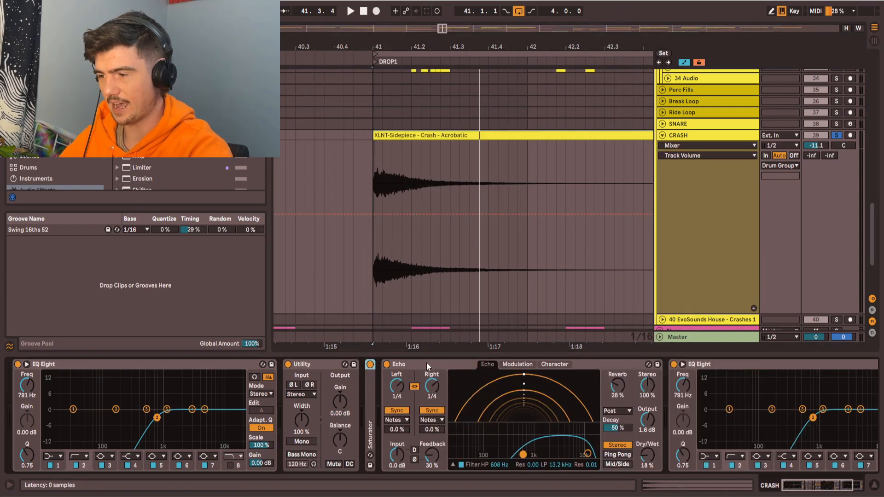
pyautogui.press('space')
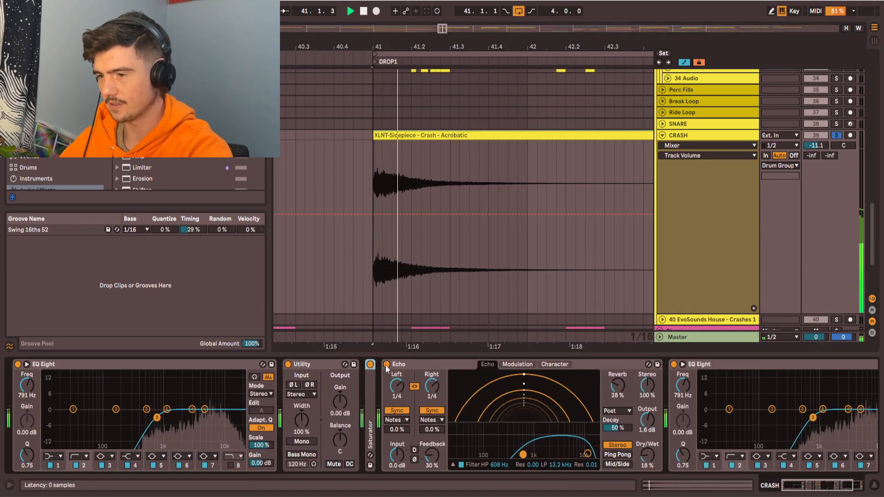
pyautogui.click(387, 365)
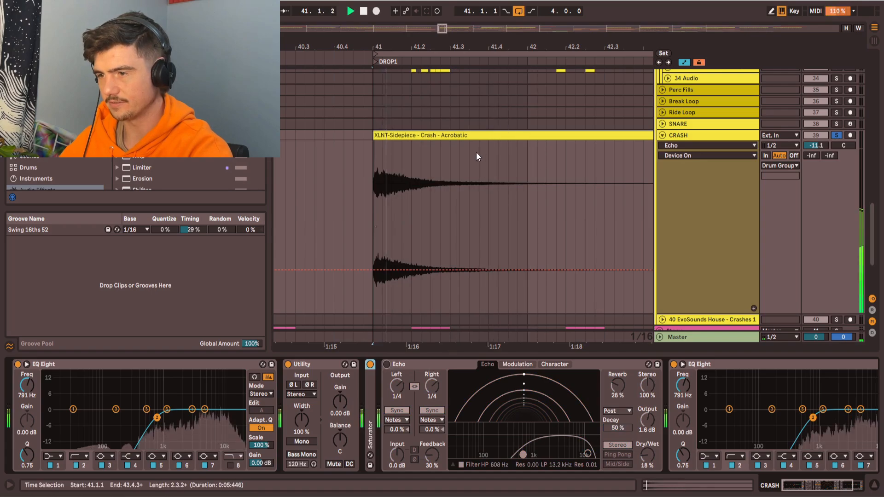
pyautogui.press('space')
pyautogui.click(390, 365)
pyautogui.press('space')
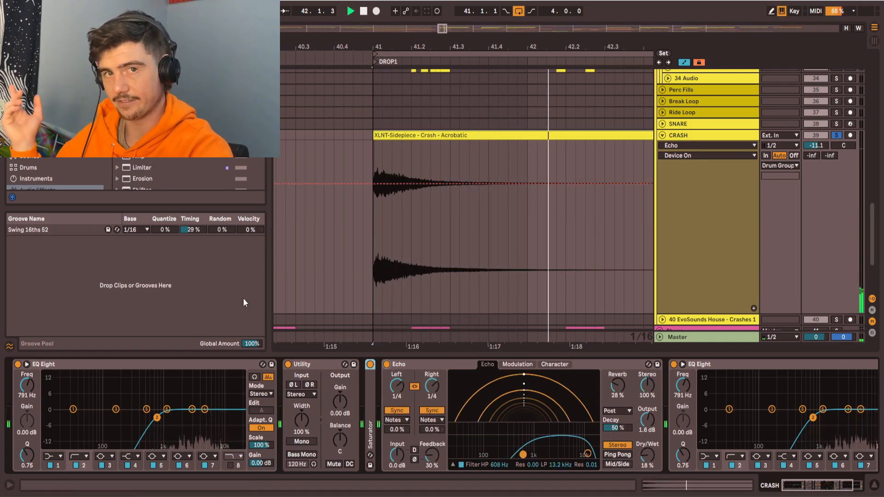
# Audition the crash with stronger Echo settings, trying dry/wet near 50% and feedback at 76%, and return dry/wet to 18%
pyautogui.press('space')
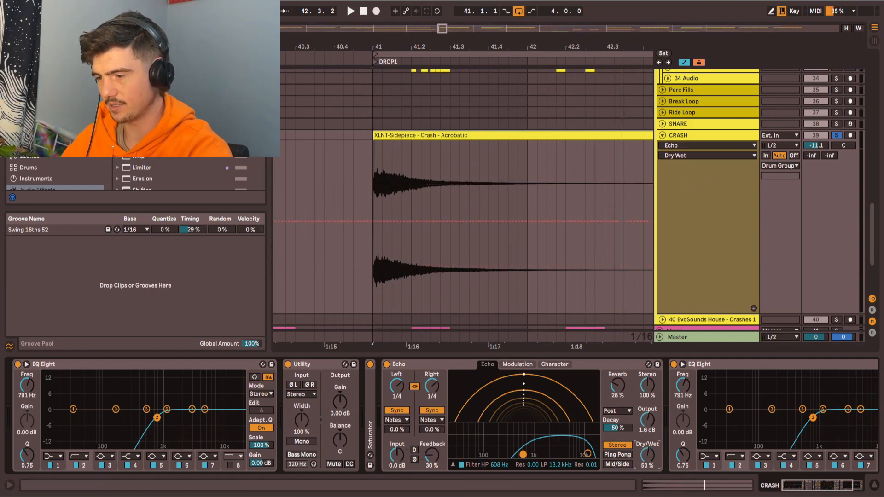
pyautogui.press('space')
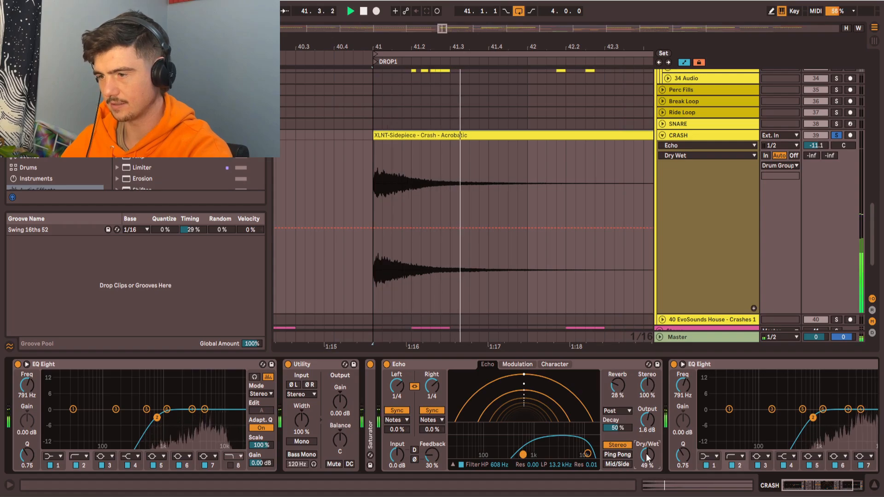
pyautogui.moveTo(647, 457); pyautogui.dragTo(647, 479)
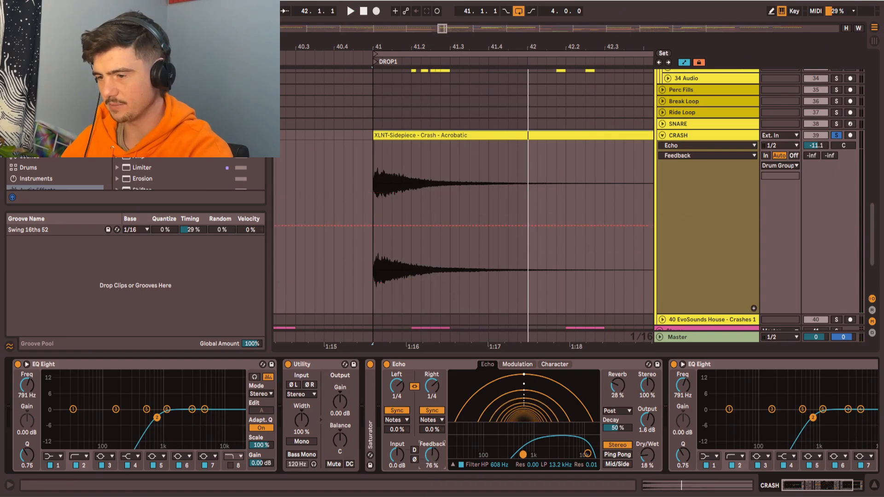
pyautogui.press('space')
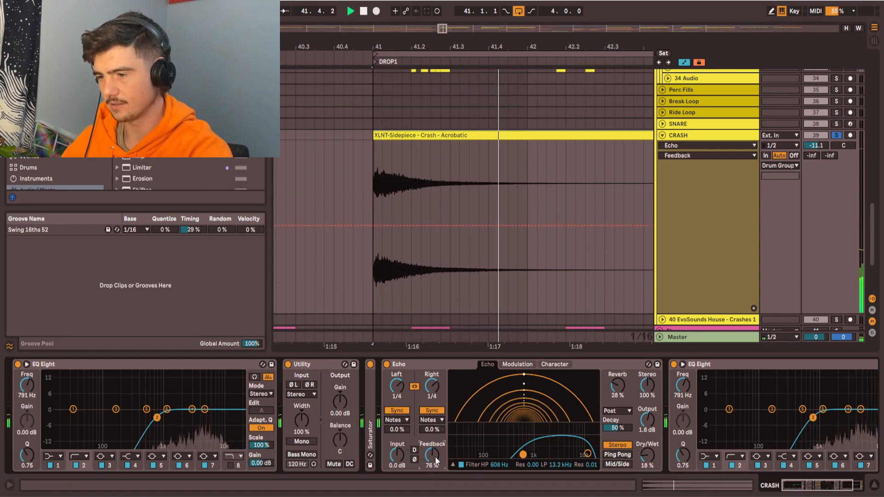
pyautogui.moveTo(647, 457); pyautogui.dragTo(647, 437)
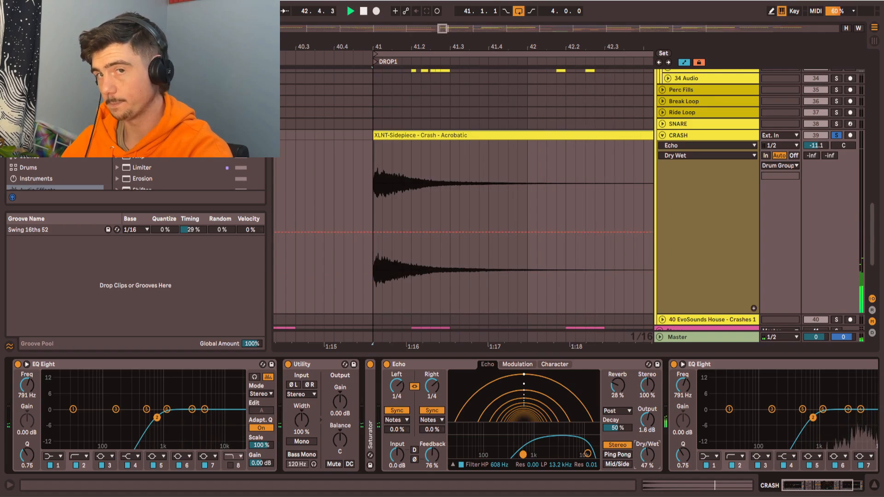
pyautogui.press('space')
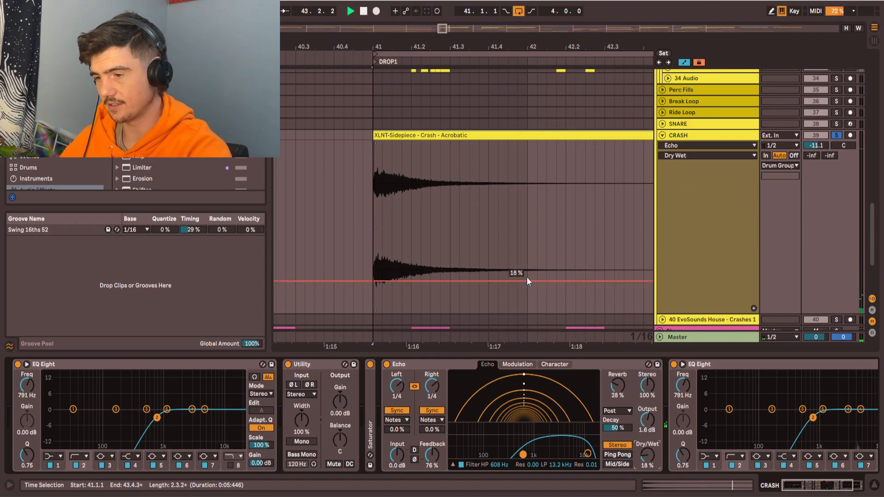
# Copy the crash clip from DROP1 to the start of the BUILD section at 33.1.1
pyautogui.scroll(-10, 493, 211)
pyautogui.moveTo(558, 189); pyautogui.dragTo(547, 187)
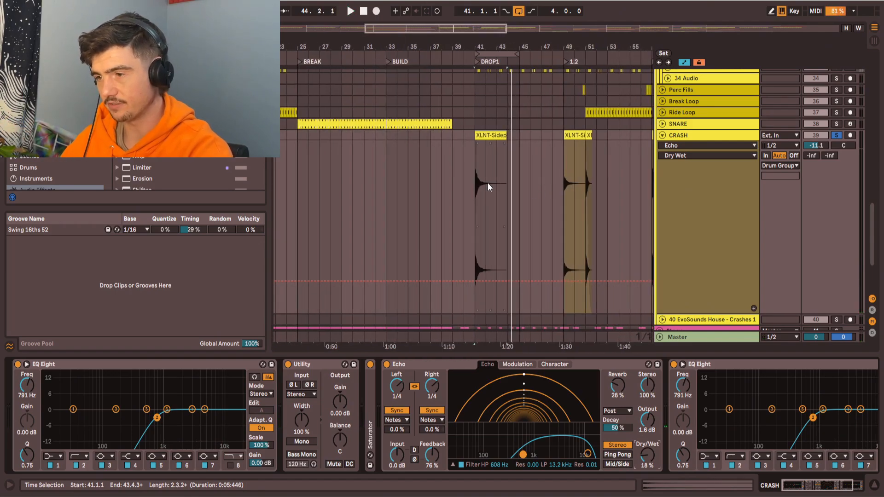
pyautogui.scroll(3, 478, 184)
pyautogui.moveTo(478, 184); pyautogui.dragTo(510, 178)
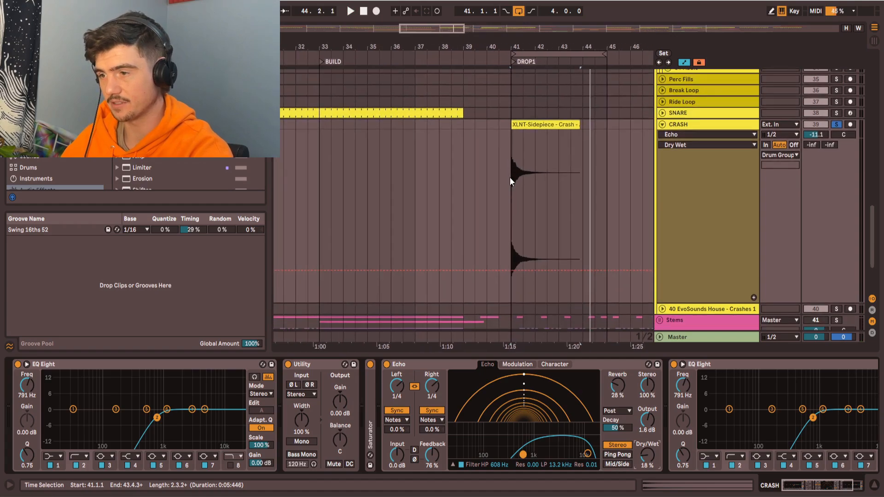
pyautogui.click(510, 177)
pyautogui.moveTo(533, 124); pyautogui.dragTo(342, 138)
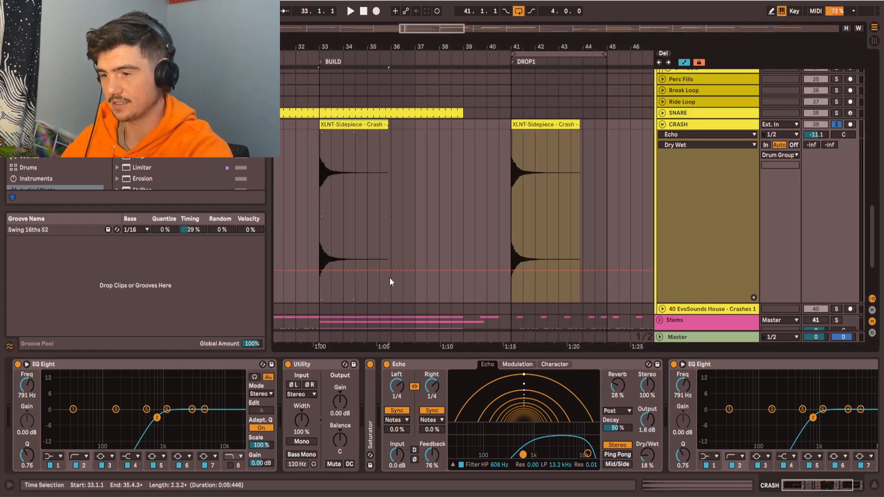
# Automate the crash's Echo at 87% feedback and 61% dry/wet from 33.1.1, dropping to about 35% feedback and 22% dry/wet at 41.1.1
pyautogui.click(434, 462)
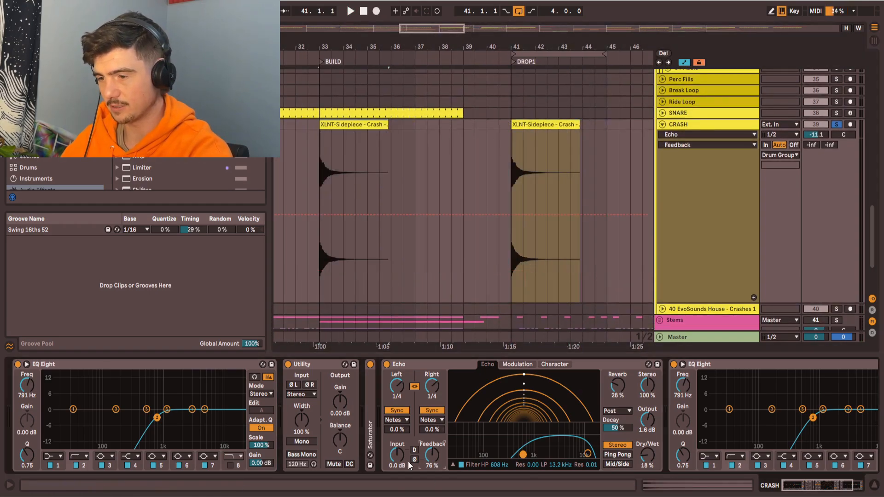
pyautogui.click(320, 215)
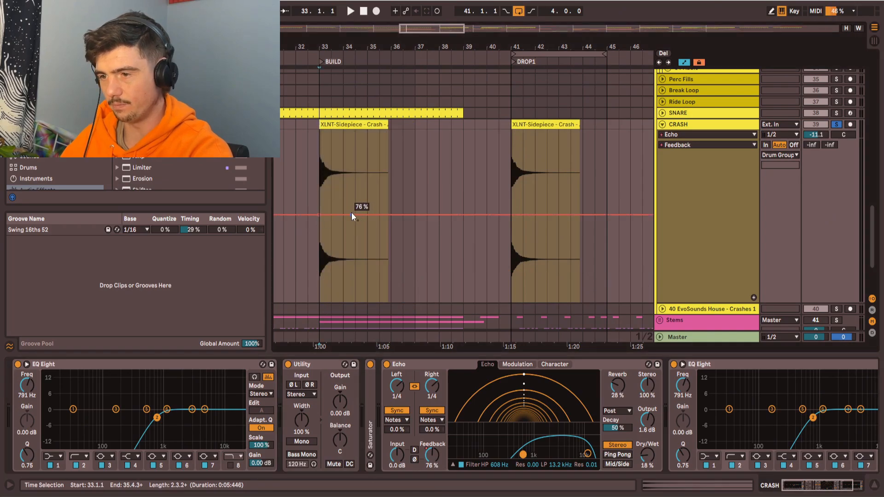
pyautogui.click(644, 457)
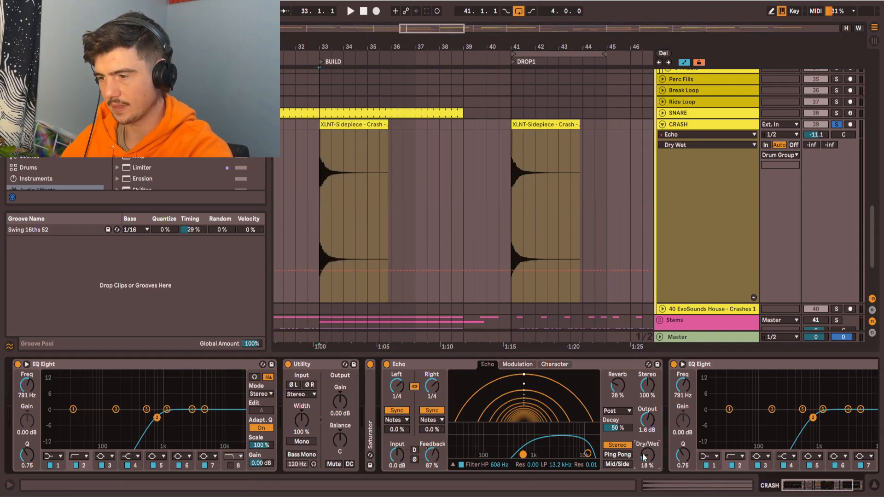
pyautogui.moveTo(319, 269); pyautogui.dragTo(319, 198)
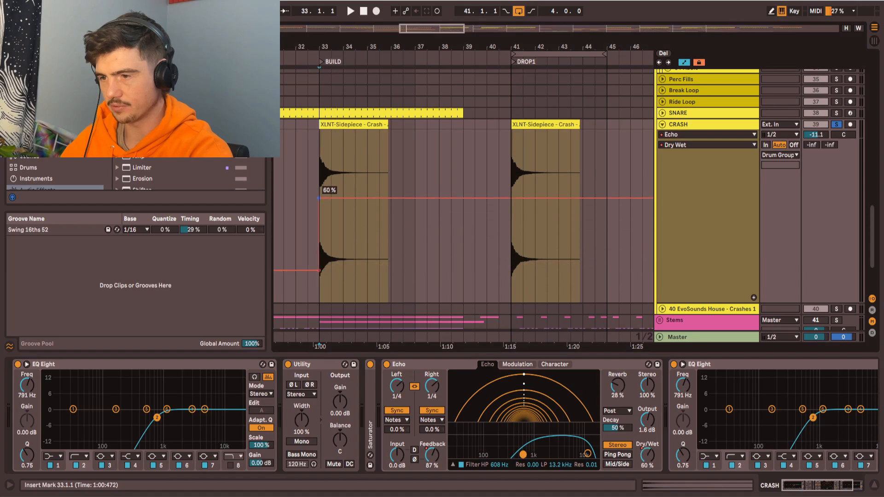
pyautogui.click(500, 198)
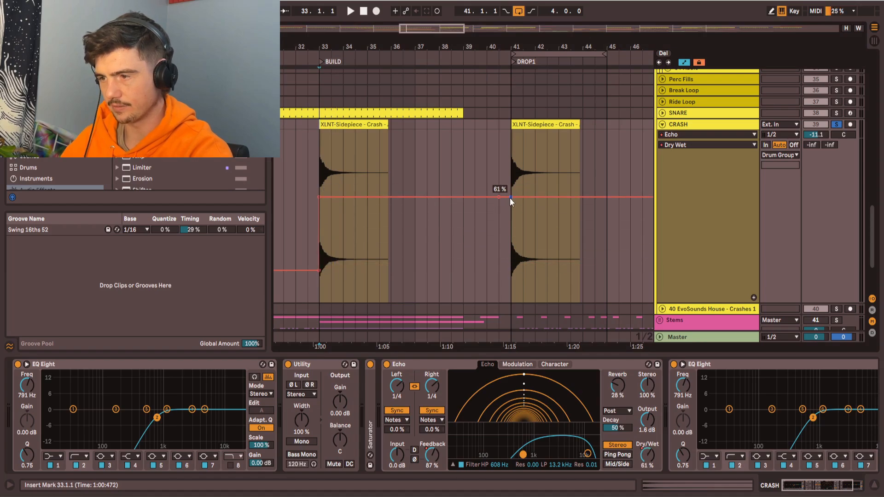
pyautogui.moveTo(511, 197); pyautogui.dragTo(511, 264)
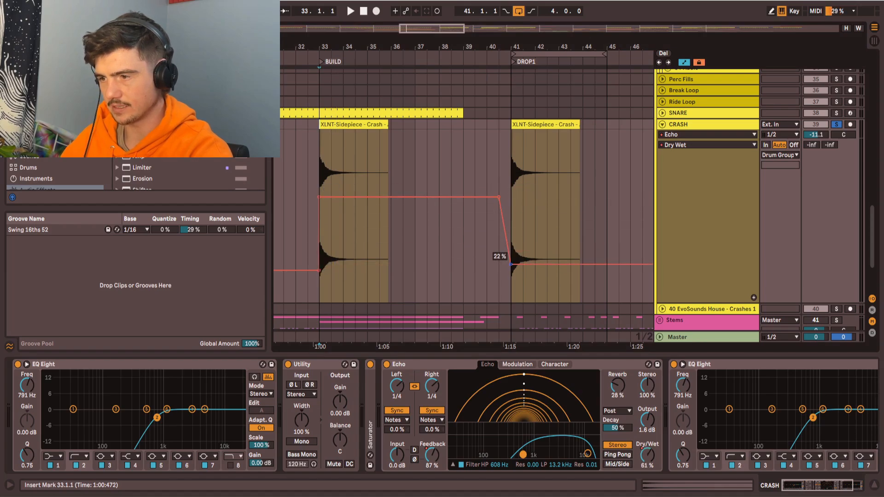
pyautogui.click(437, 458)
pyautogui.moveTo(497, 204); pyautogui.dragTo(506, 214)
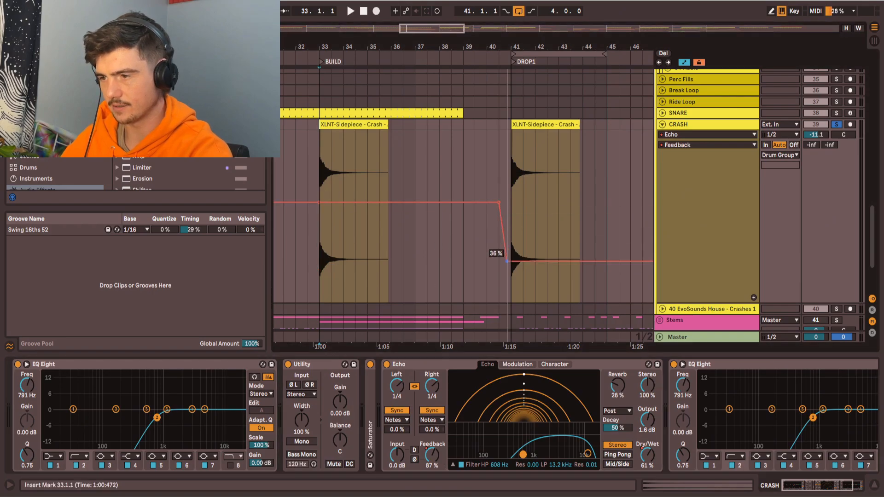
# Play the BUILD crash from 33.1.1 and the DROP1 crash from 41.1.1 to compare their echo tails
pyautogui.click(343, 126)
pyautogui.press('space')
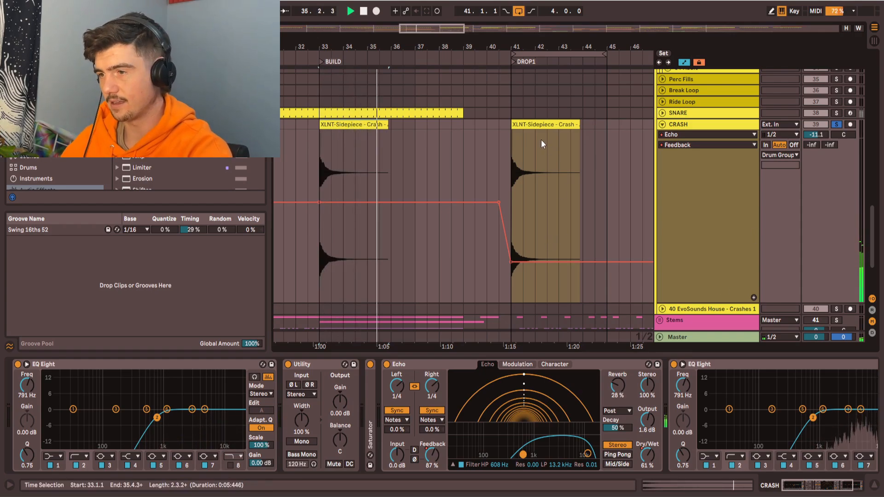
pyautogui.click(530, 125)
pyautogui.press('space')
pyautogui.press('space')
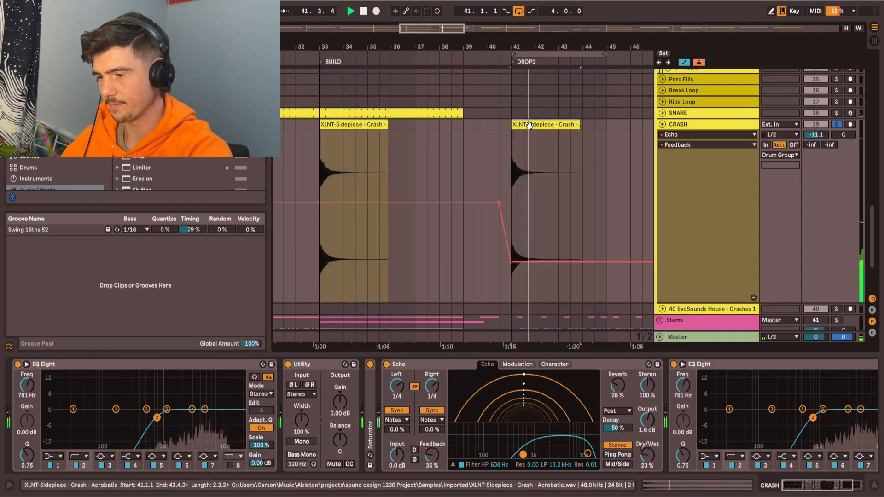